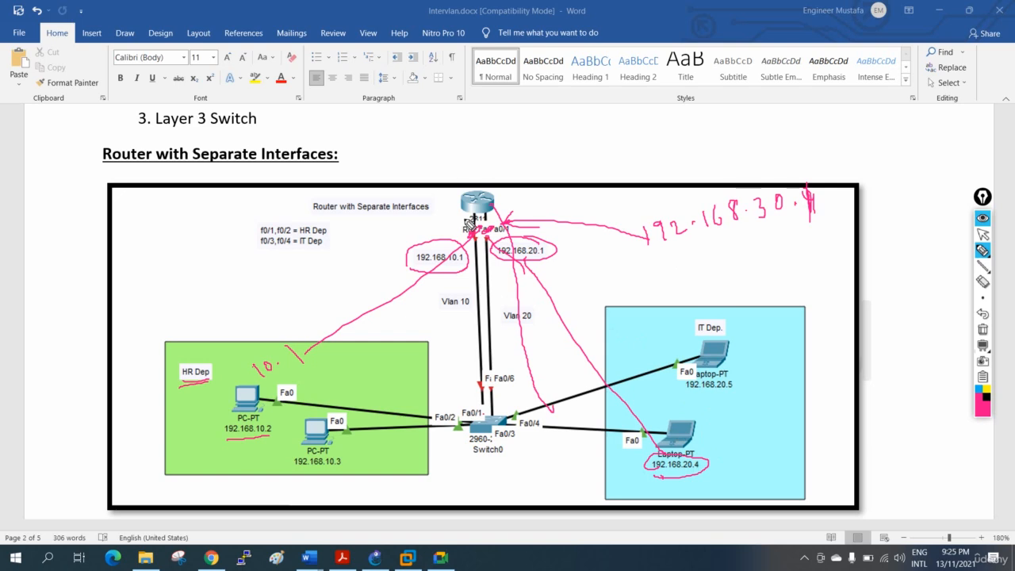
Underline the handwritten note above the HR Dep area, clear all pen annotations from the diagram and return to the normal pointer
mouse_move(340, 283)
mouse_down()
mouse_move(351, 288)
mouse_move(354, 266)
mouse_move(369, 295)
mouse_up()
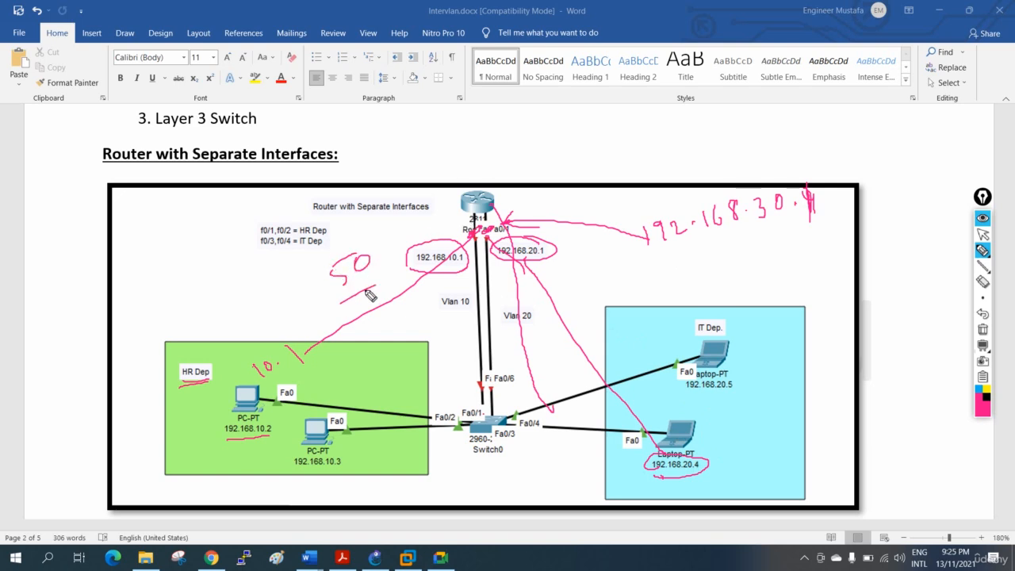
click(983, 329)
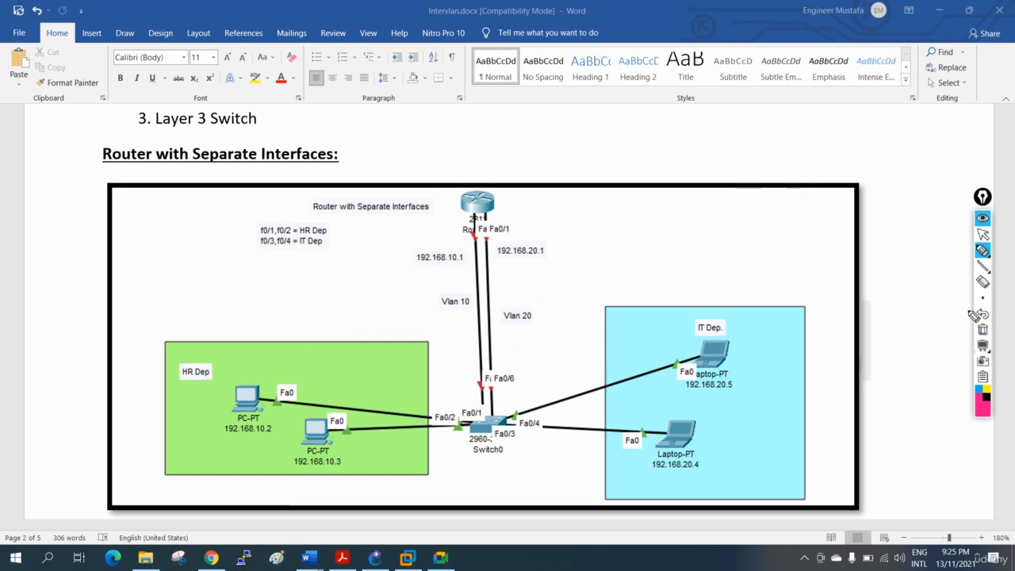
click(982, 235)
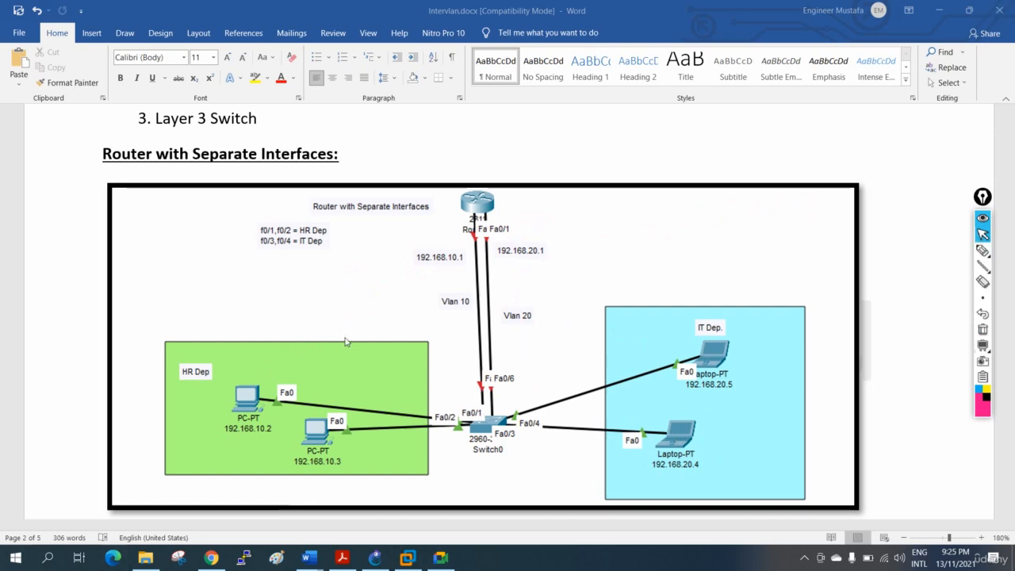
Review the SW1 and R1 configuration commands listed in the table below the Router with Separate Interfaces diagram
scroll(345, 341, down, 10)
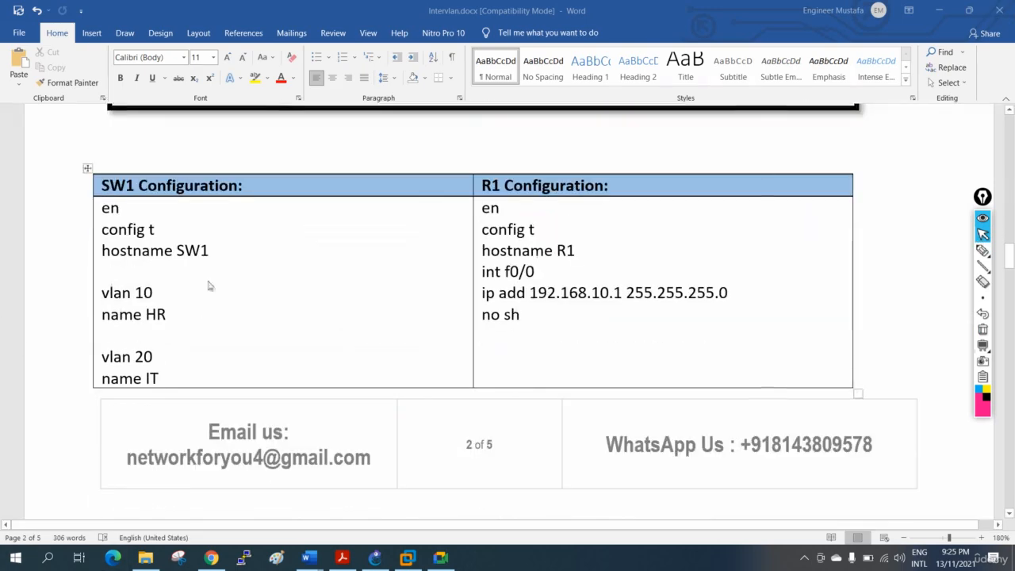
scroll(458, 291, up, 1)
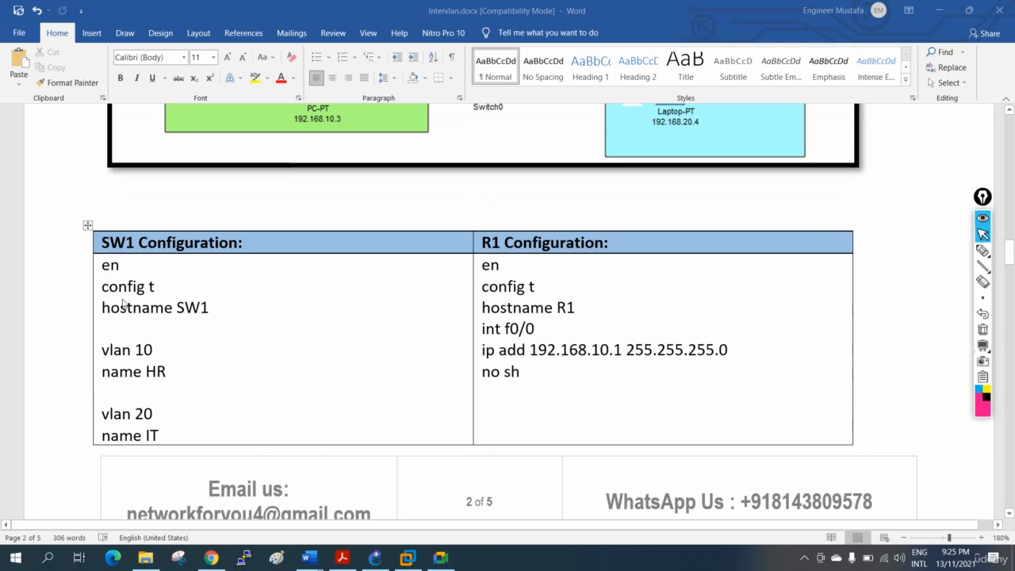
scroll(174, 360, down, 10)
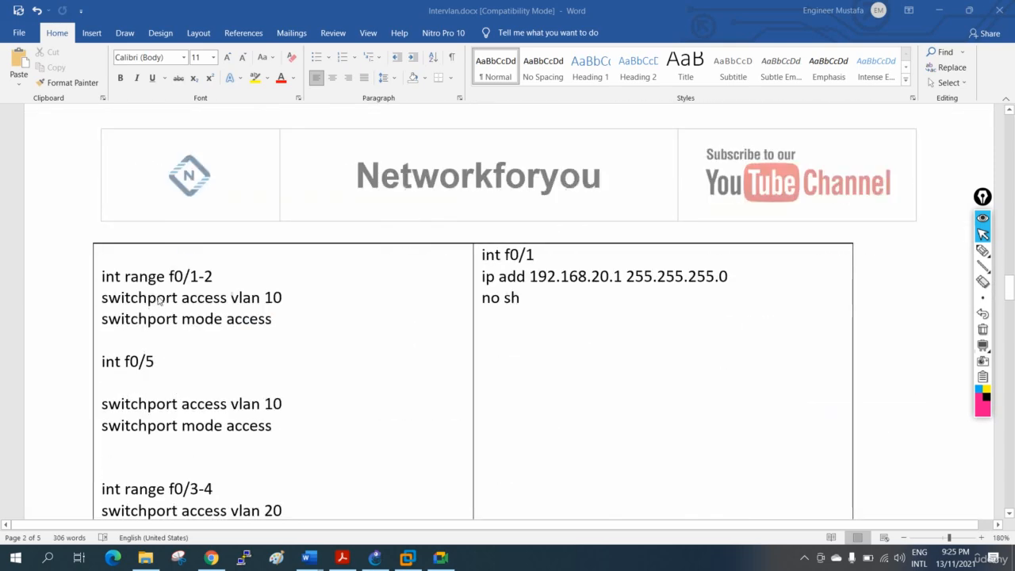
scroll(158, 299, down, 6)
scroll(227, 309, up, 2)
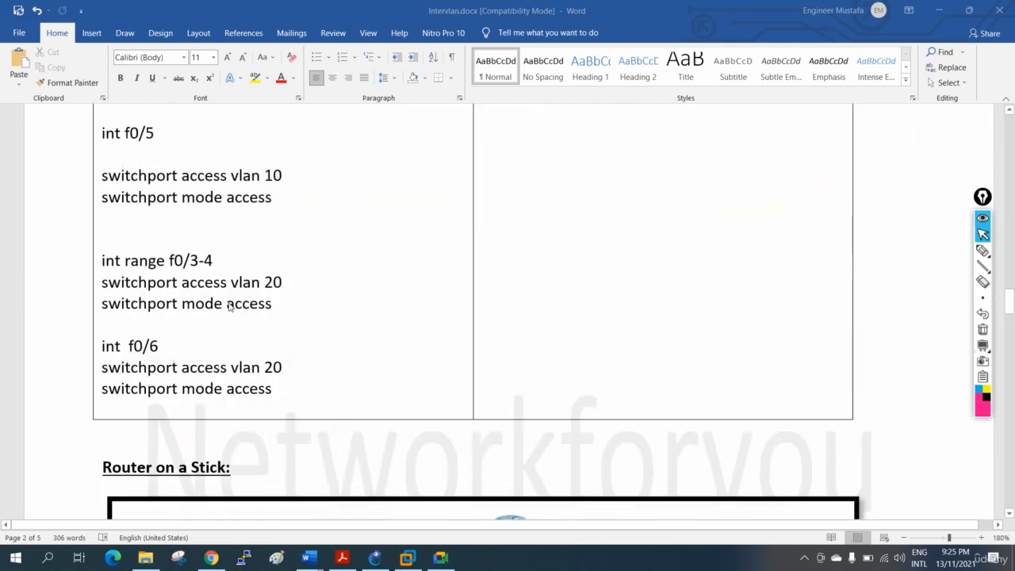
scroll(228, 308, up, 7)
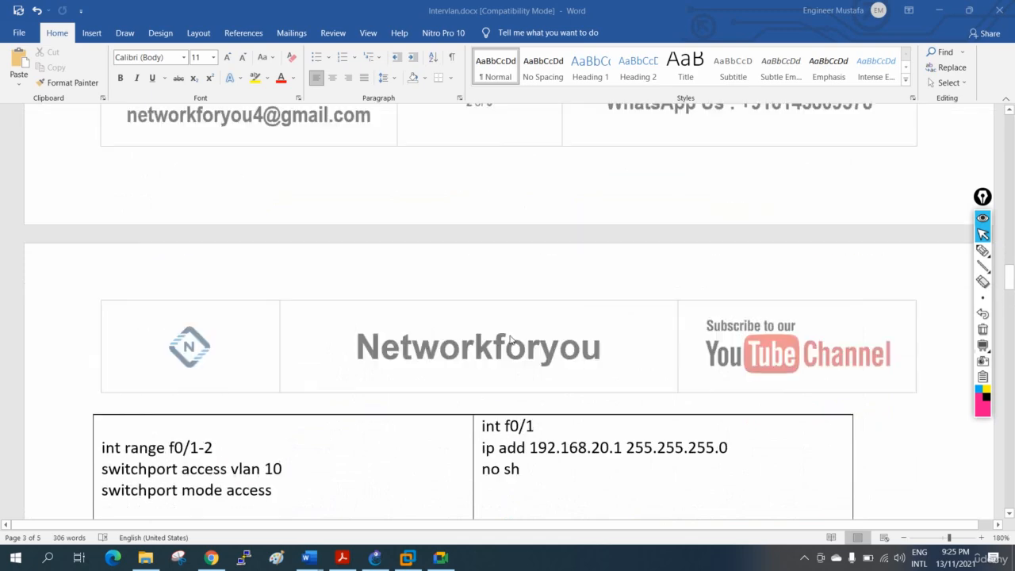
scroll(511, 339, up, 6)
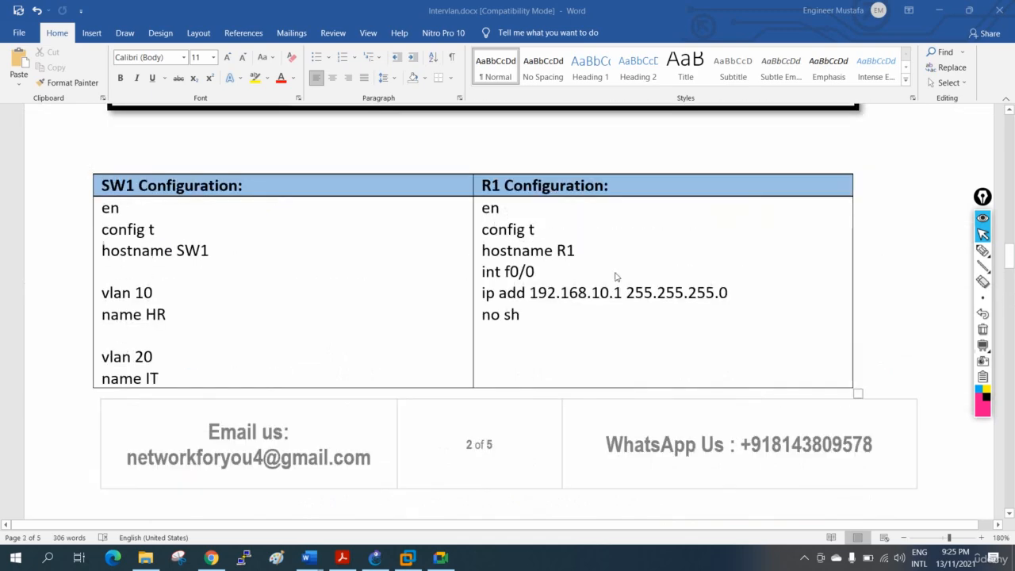
scroll(615, 276, down, 8)
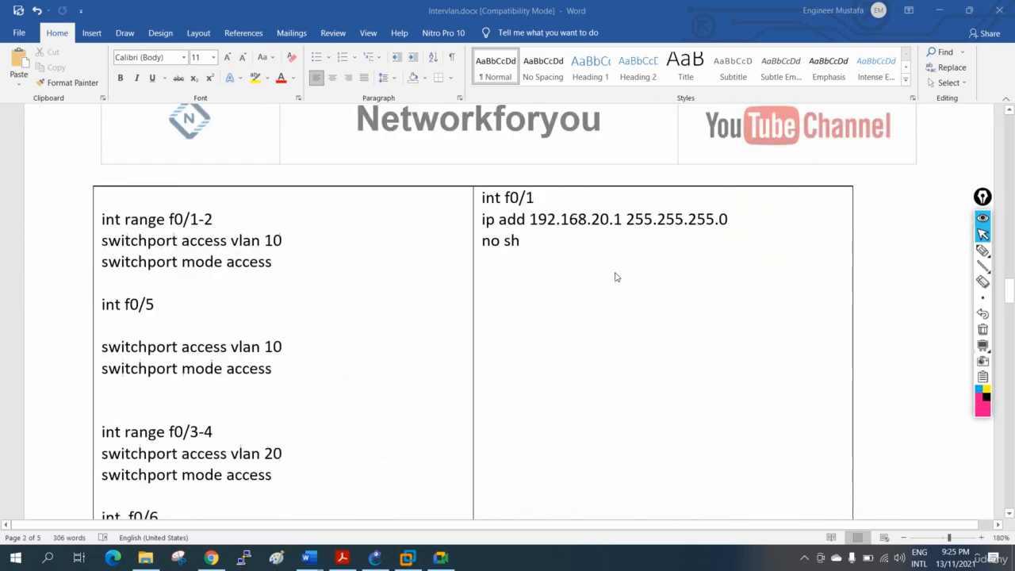
Open Cisco Packet Tracer and add a text note reading "Rotuer with Separte Interface" near the workspace's upper-left corner
click(48, 557)
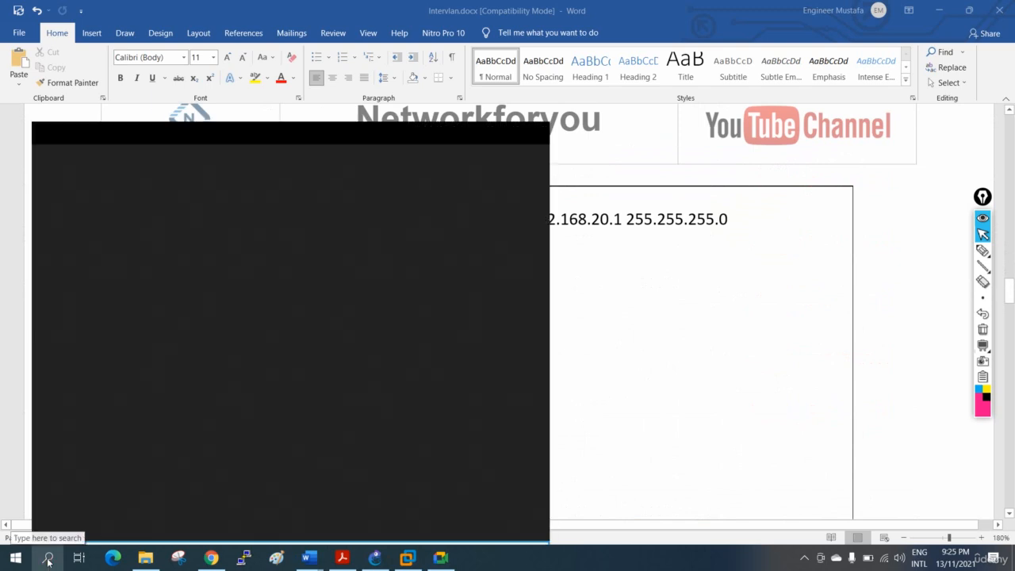
click(184, 347)
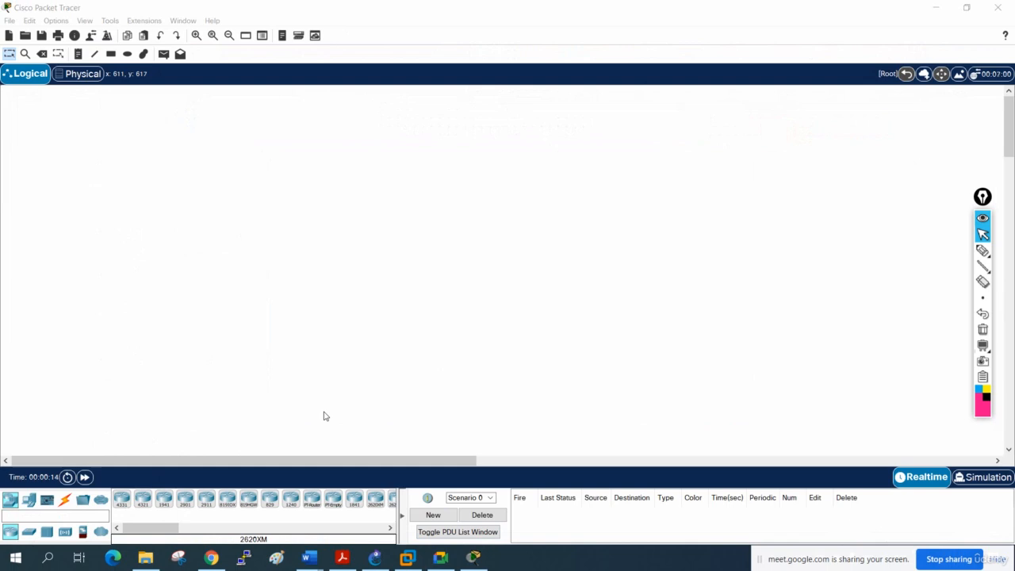
click(78, 53)
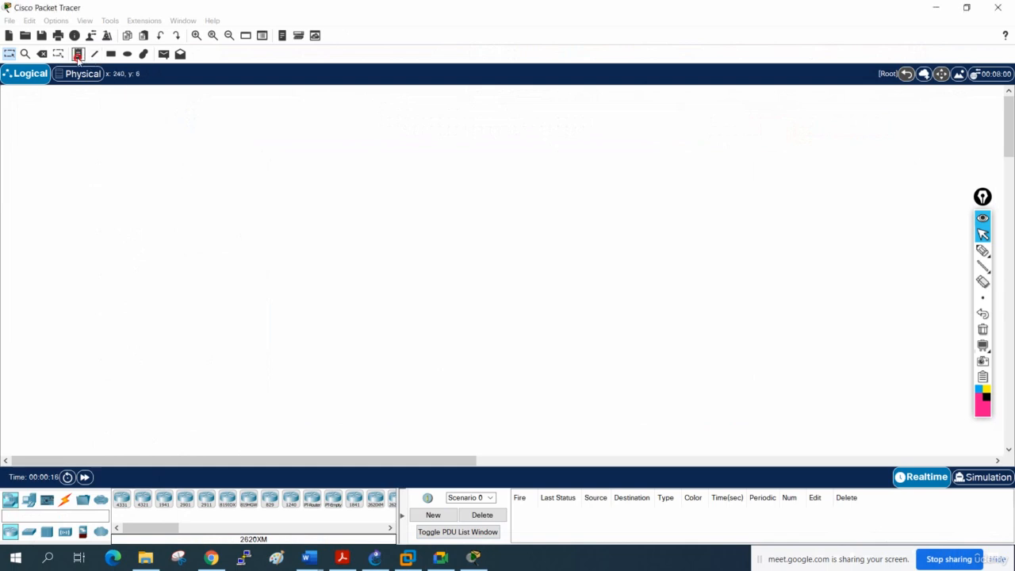
click(35, 103)
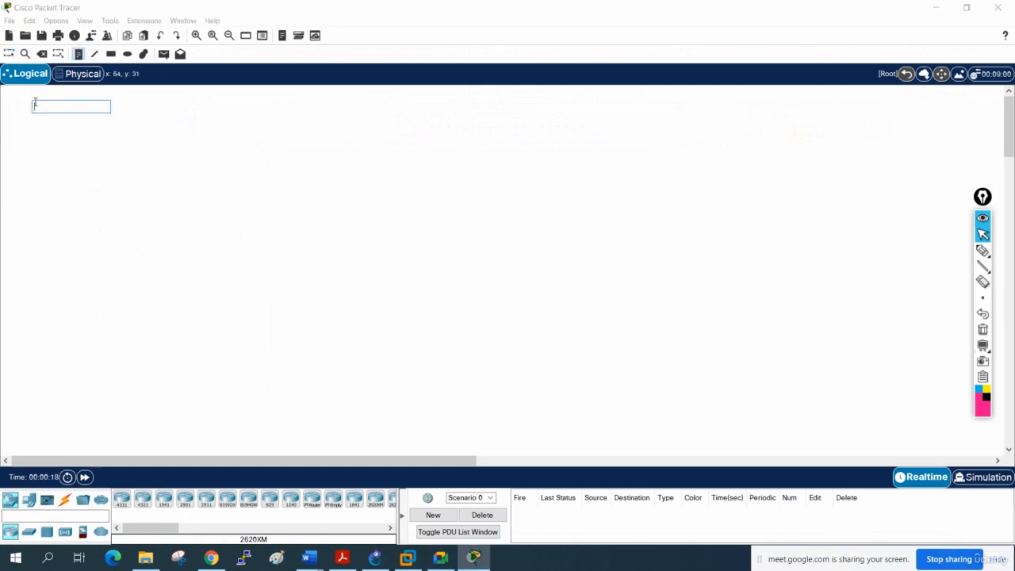
text(Rotuer with S)
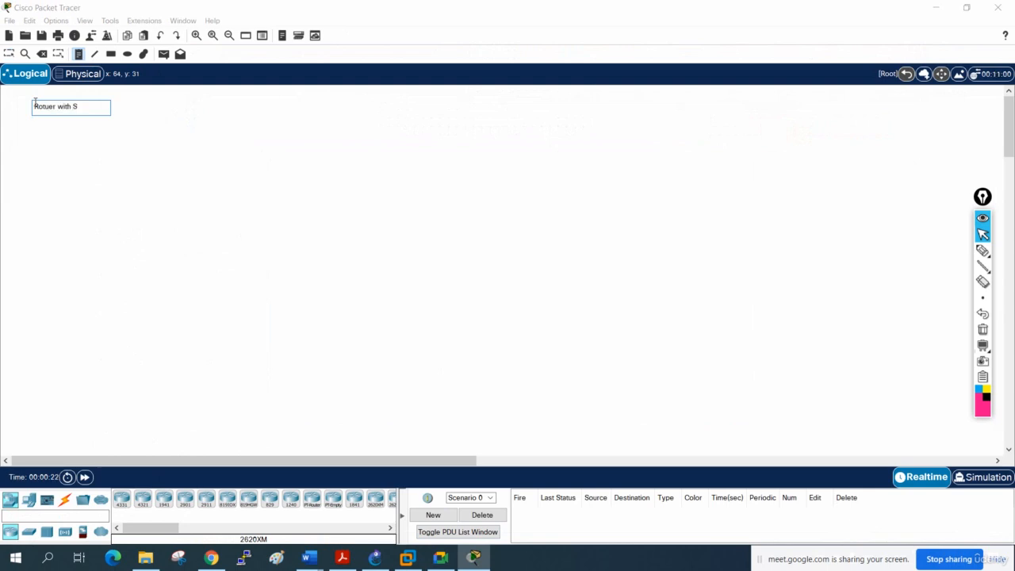
text(eparte Interface)
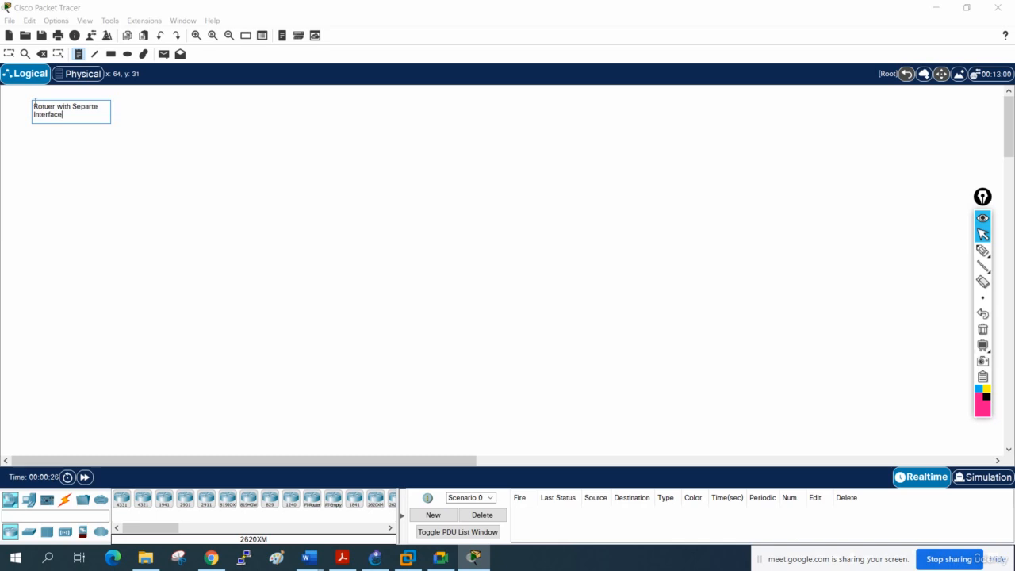
click(332, 267)
click(4, 54)
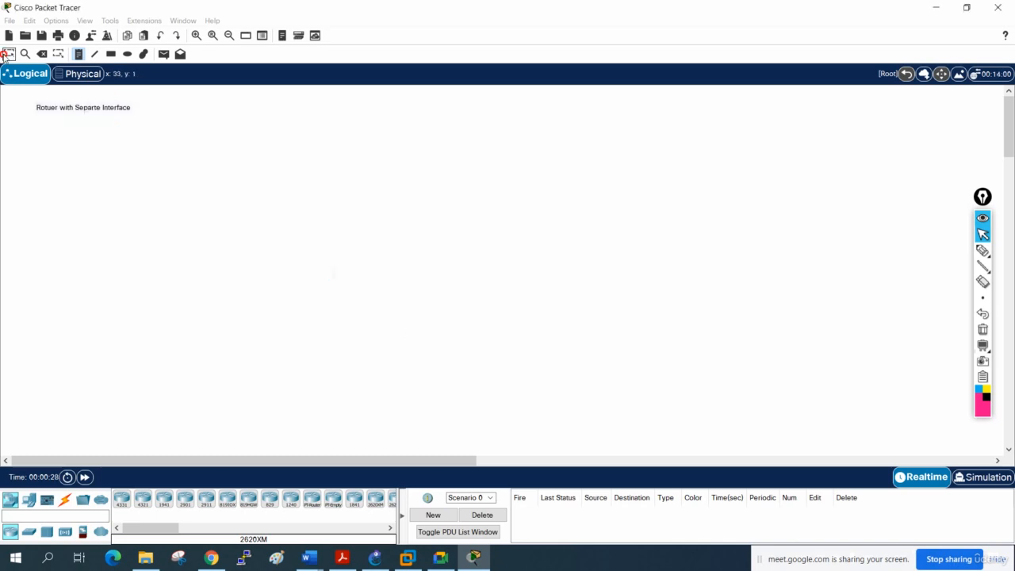
Move the title note closer to the upper-left corner of the workspace
click(196, 35)
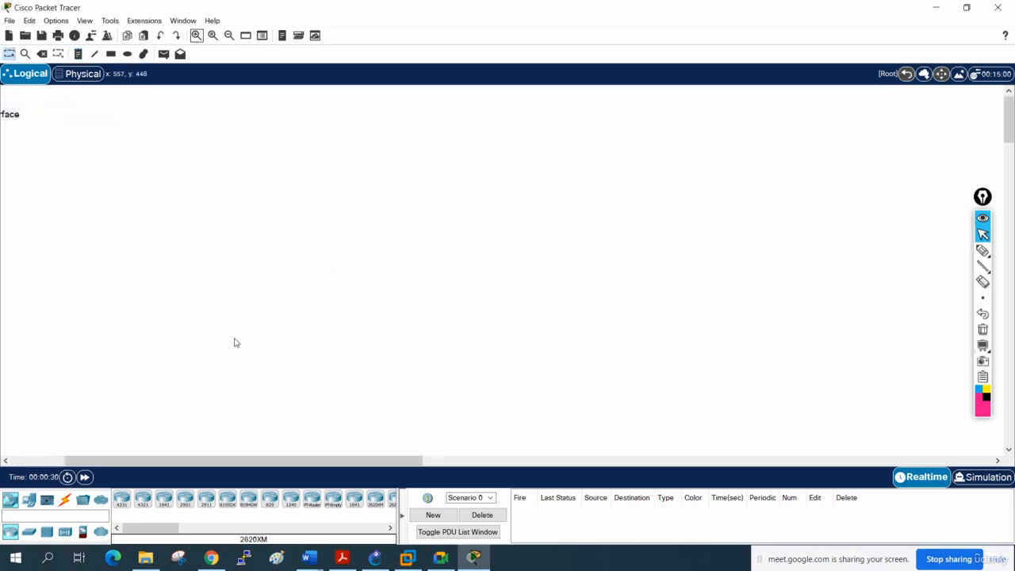
drag(208, 460, 155, 461)
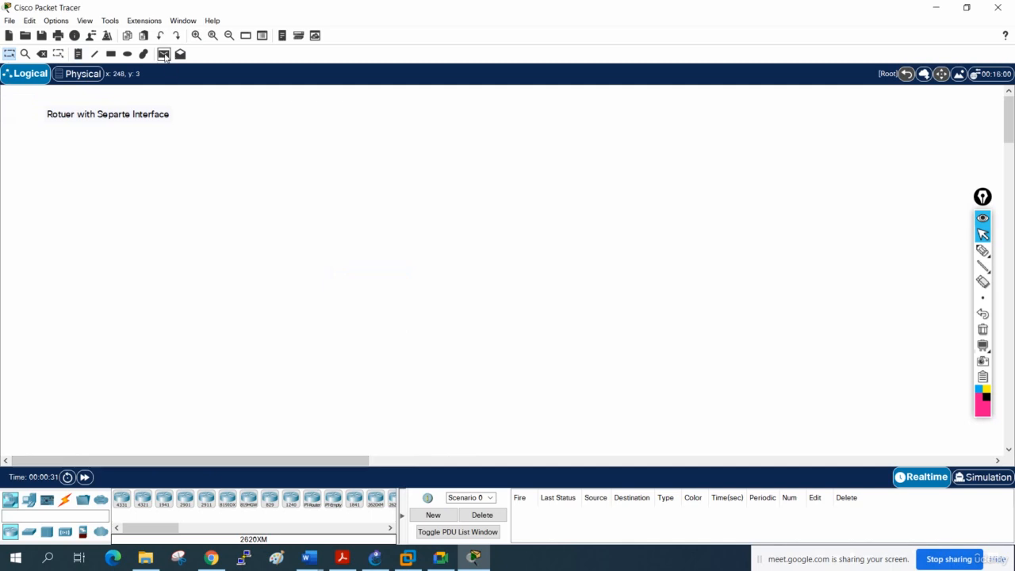
click(195, 34)
click(196, 34)
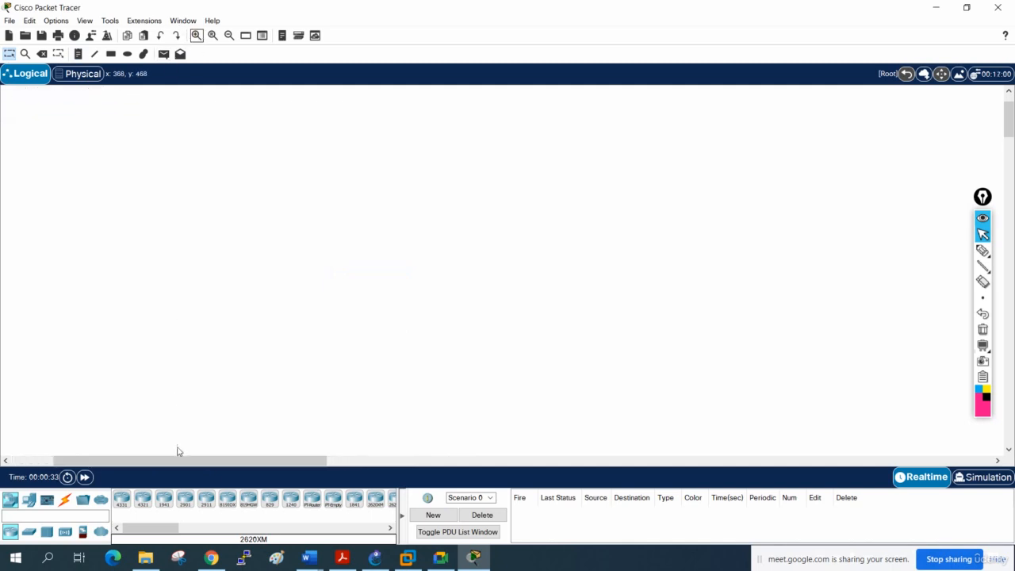
drag(177, 460, 32, 429)
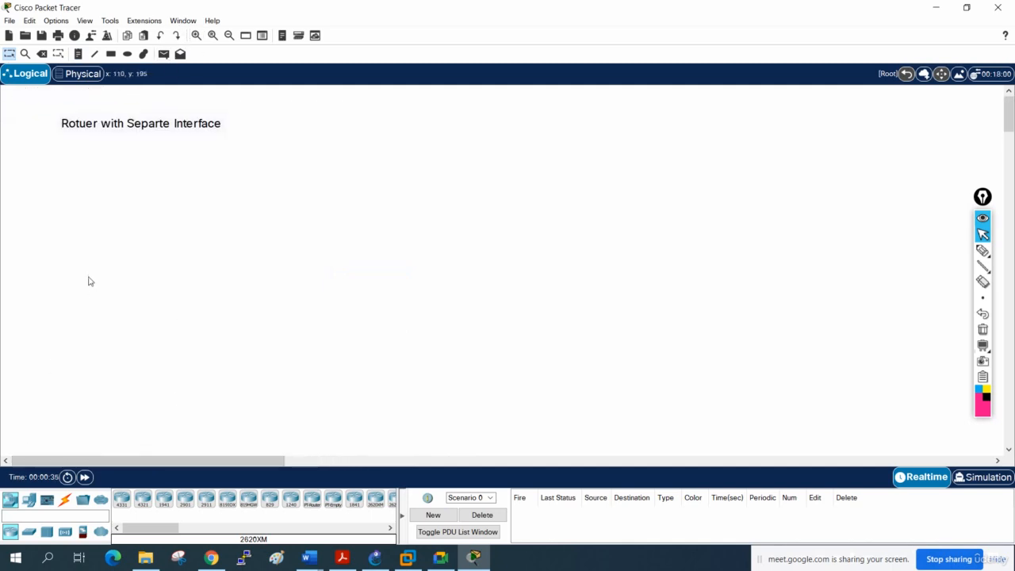
drag(126, 125, 87, 111)
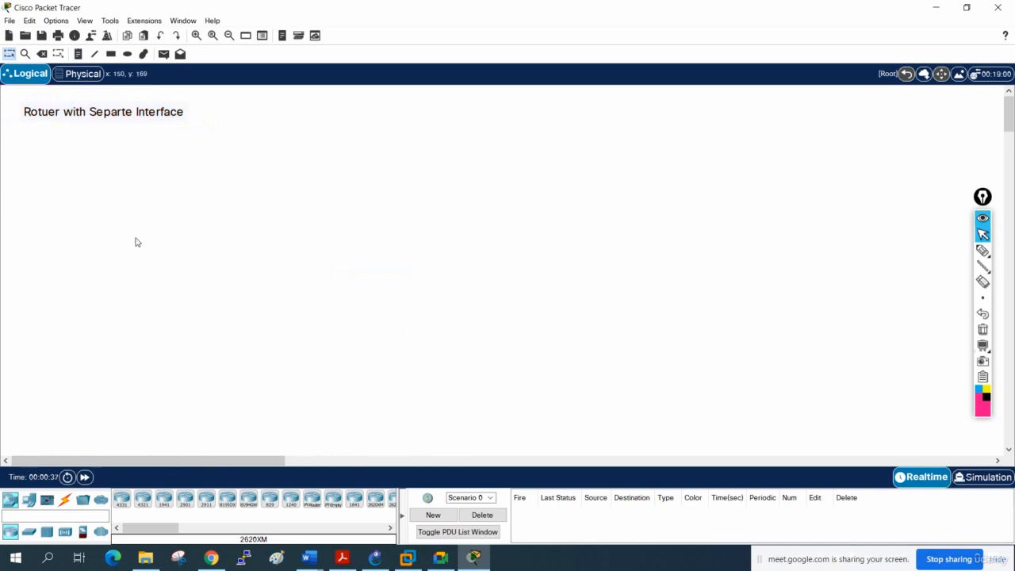
Place a 2960 switch in the middle of the workspace and rename it SW1
click(28, 531)
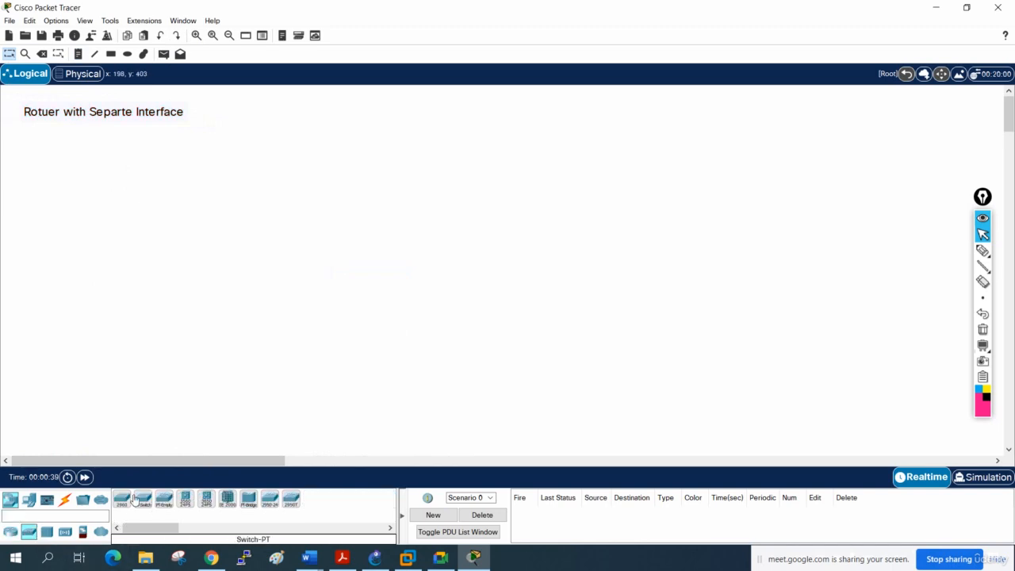
drag(122, 498, 337, 262)
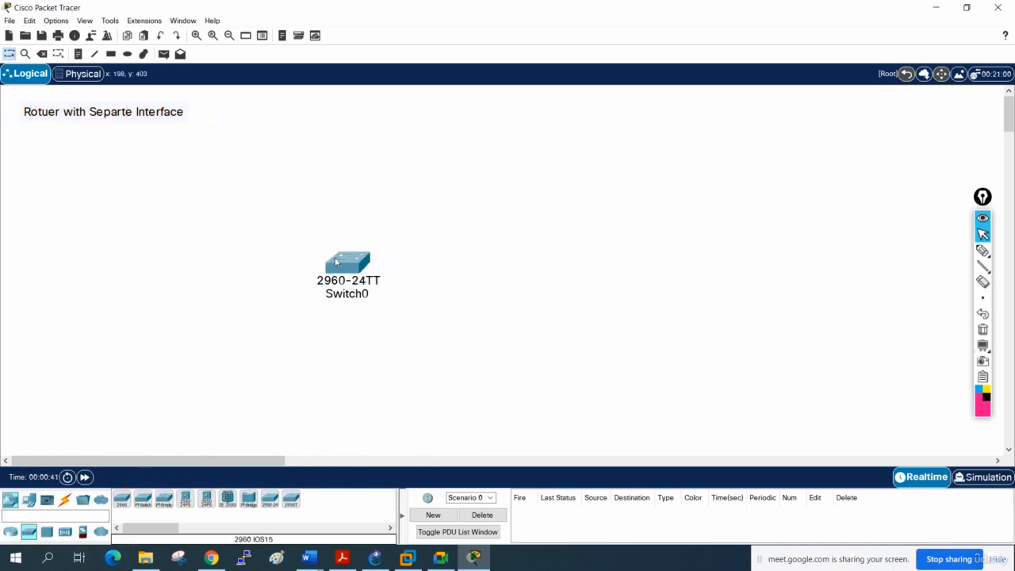
click(346, 294)
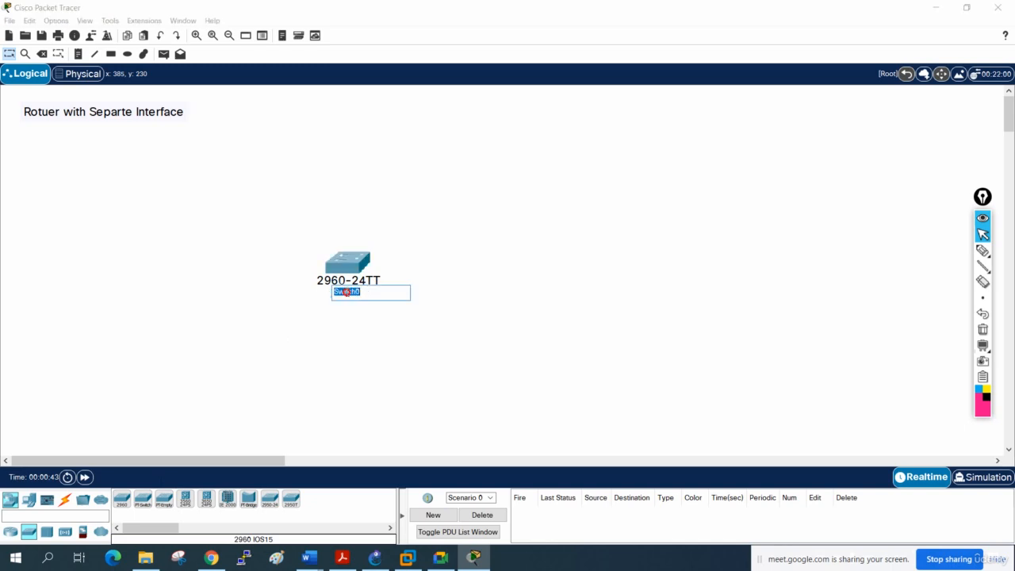
text(SW1)
key(Return)
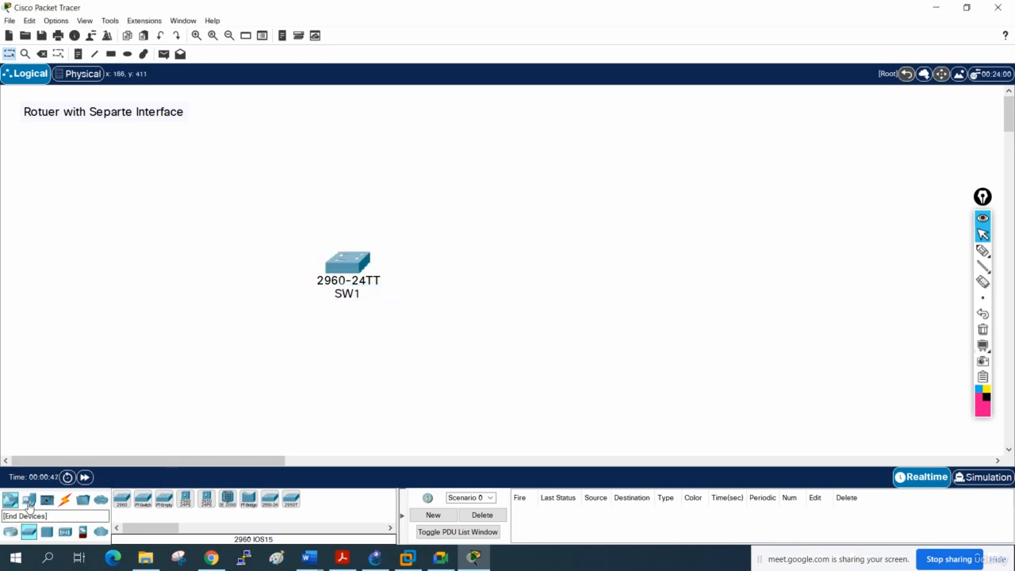
Place four PCs, two on each side of SW1, and move the switch down to sit midway between them
click(29, 499)
click(112, 496)
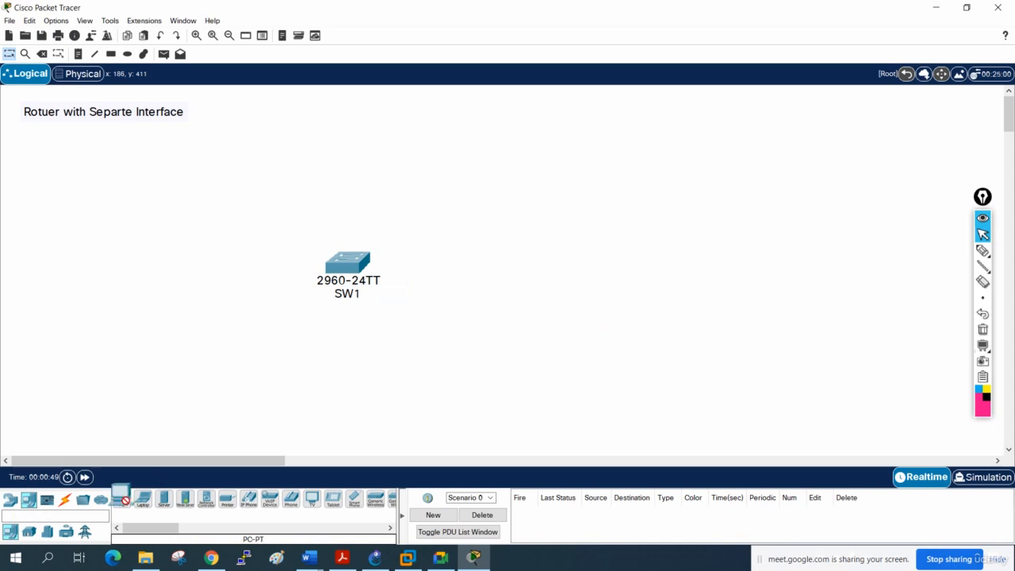
click(60, 270)
click(119, 500)
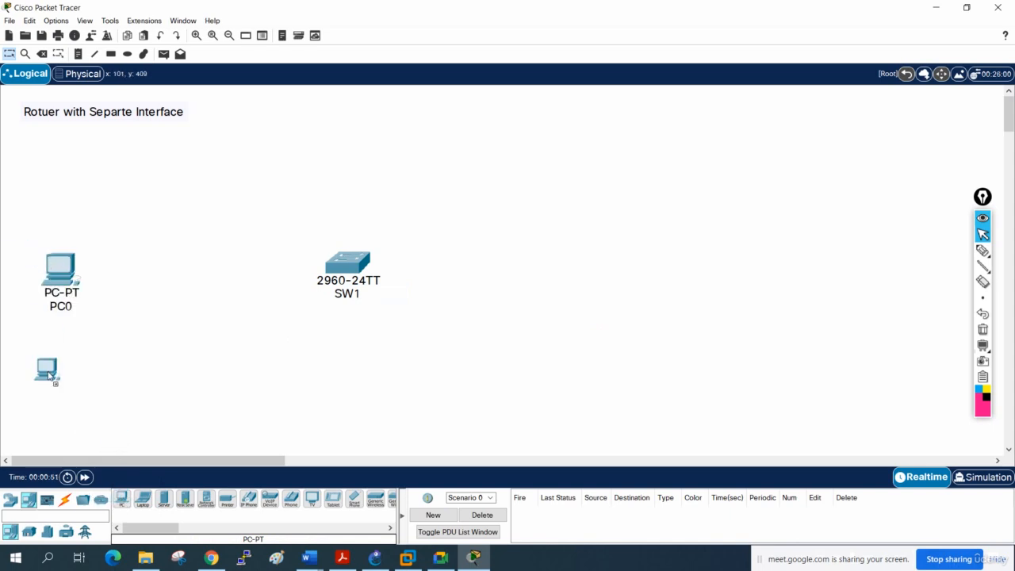
click(56, 361)
click(121, 500)
click(611, 262)
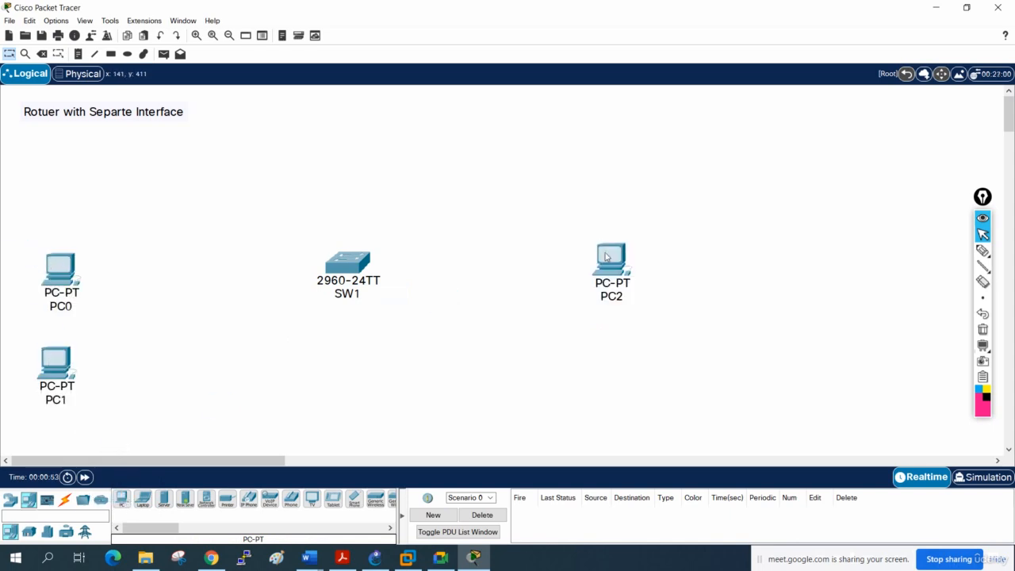
click(121, 498)
click(621, 355)
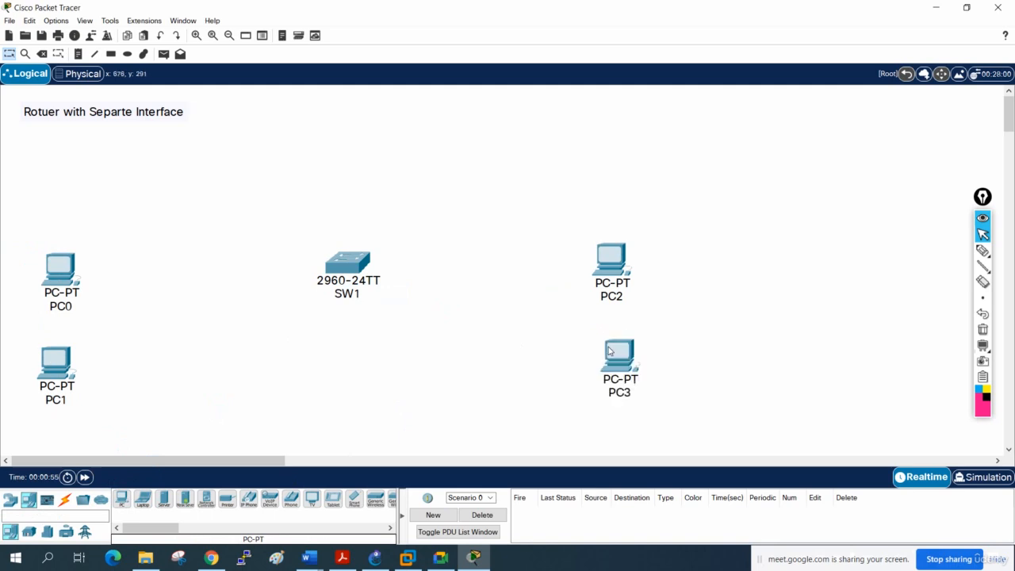
drag(346, 268, 341, 321)
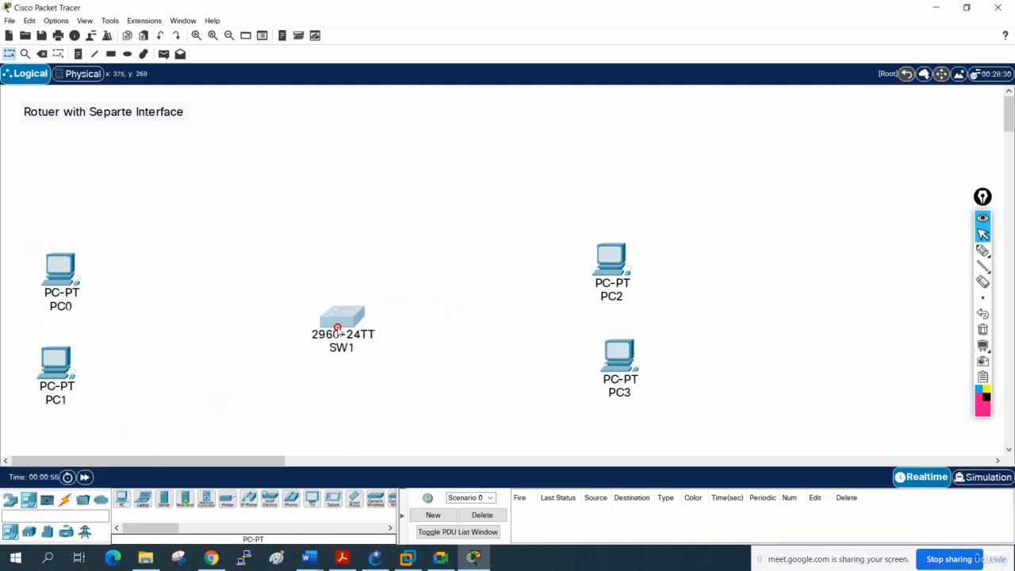
Connect PC0 and PC1 to SW1 using the automatic connection type
click(64, 500)
click(117, 502)
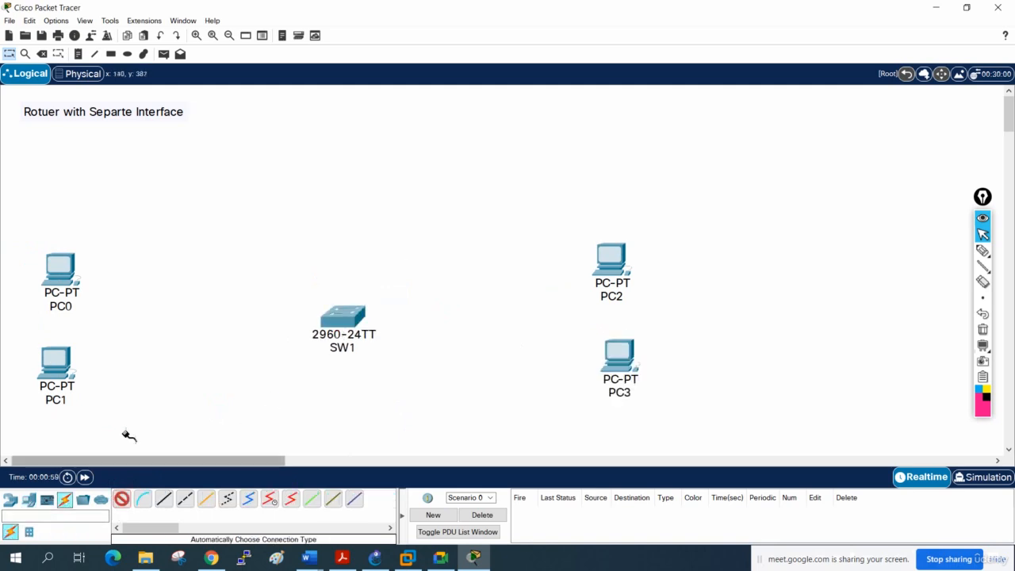
click(61, 268)
click(337, 319)
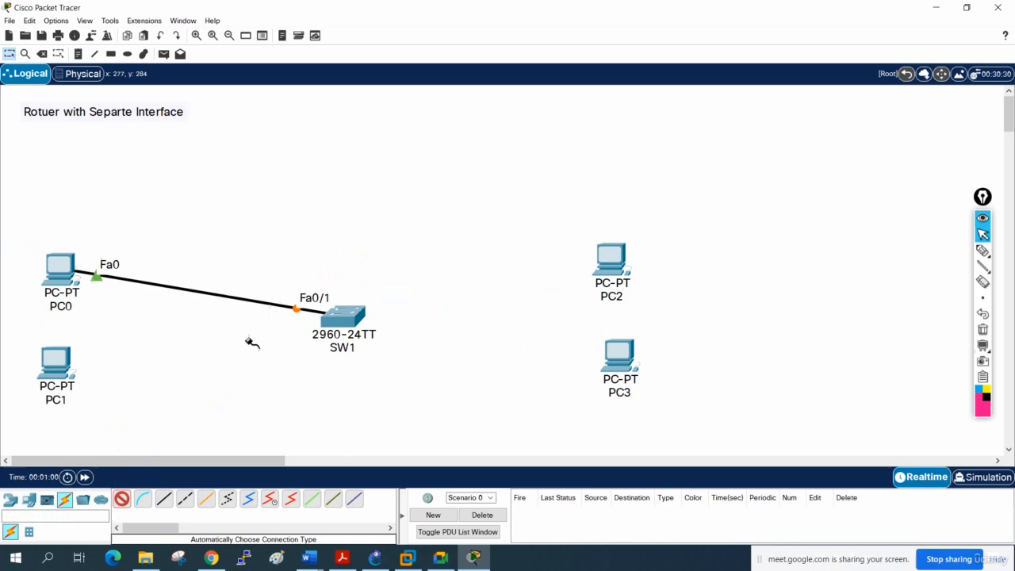
click(60, 363)
click(342, 317)
Connect PC2 and PC3 to SW1 using the automatic connection type
click(610, 258)
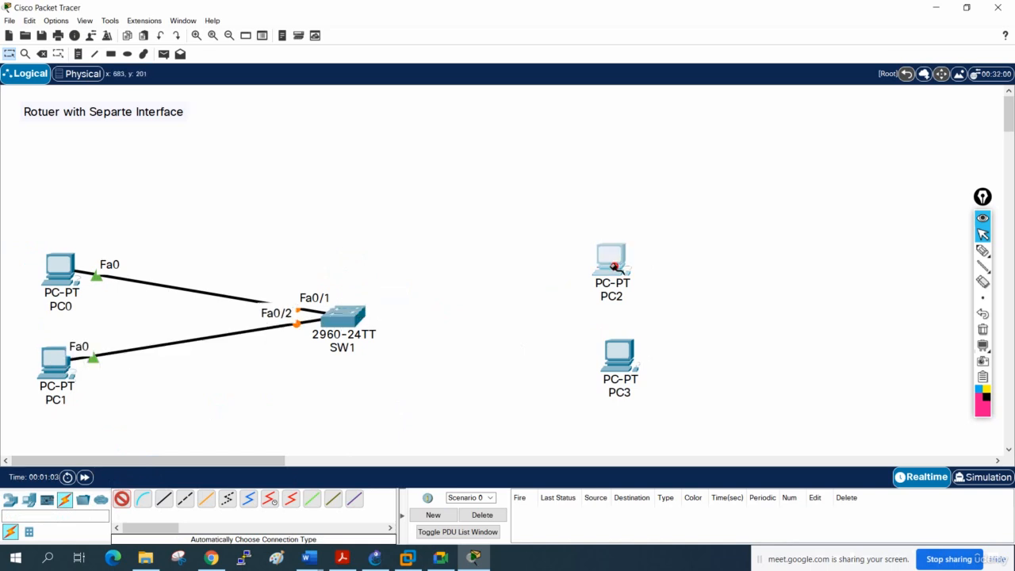
click(341, 317)
click(342, 317)
click(614, 359)
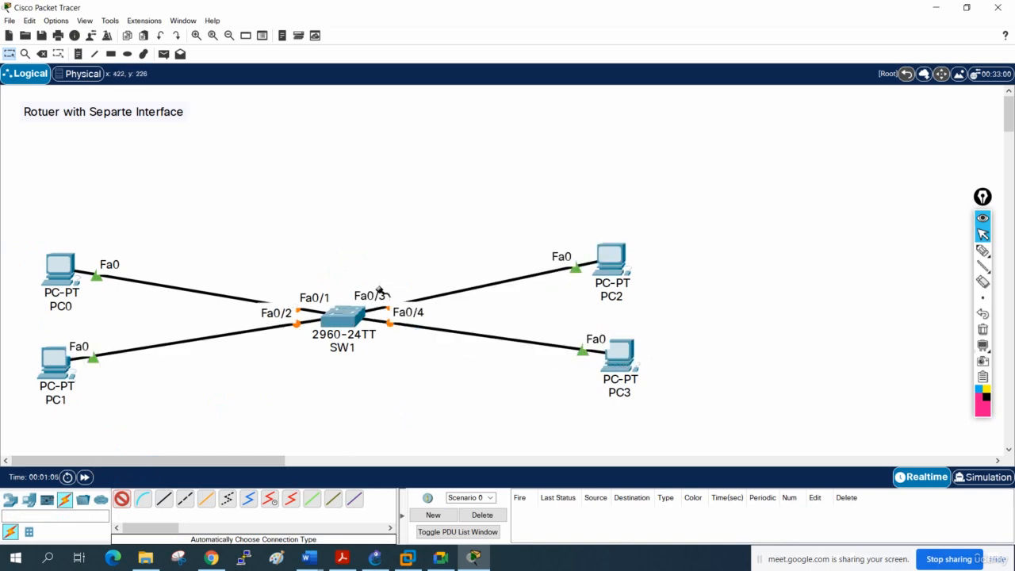
Draw a rectangle filled with lime green (#aaff00) around PC0 and PC1
key(Escape)
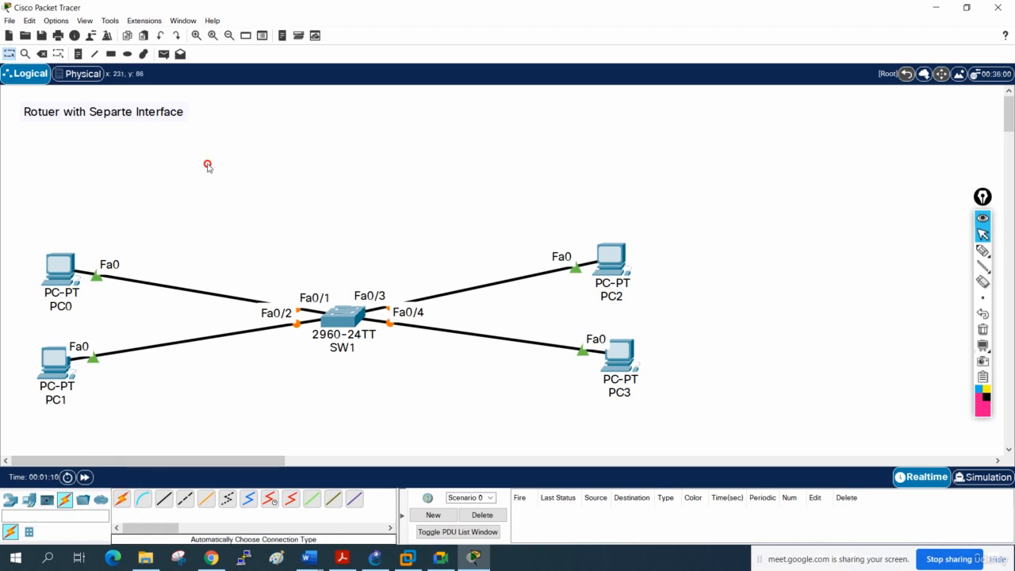
click(111, 54)
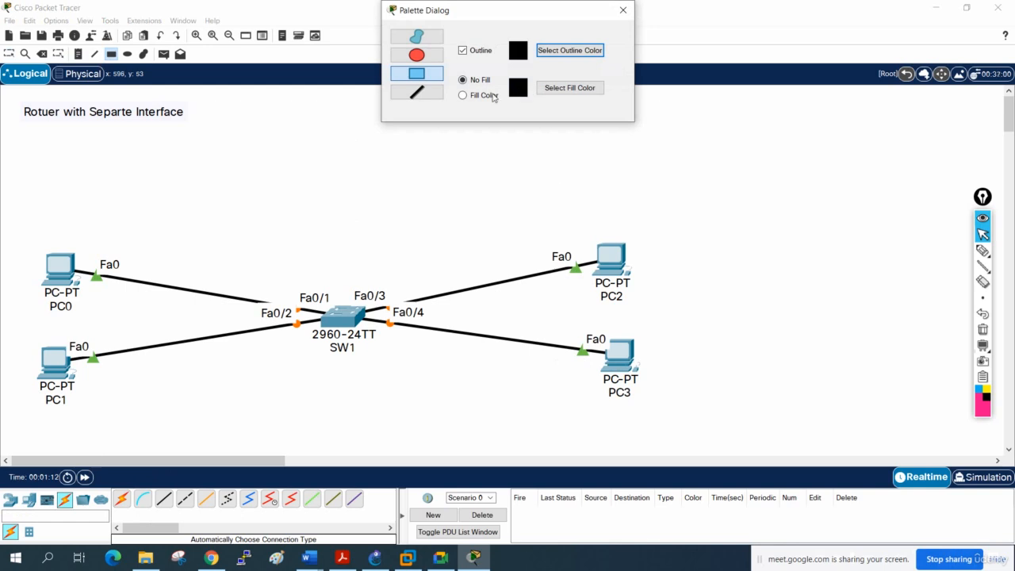
click(492, 96)
click(572, 87)
click(482, 184)
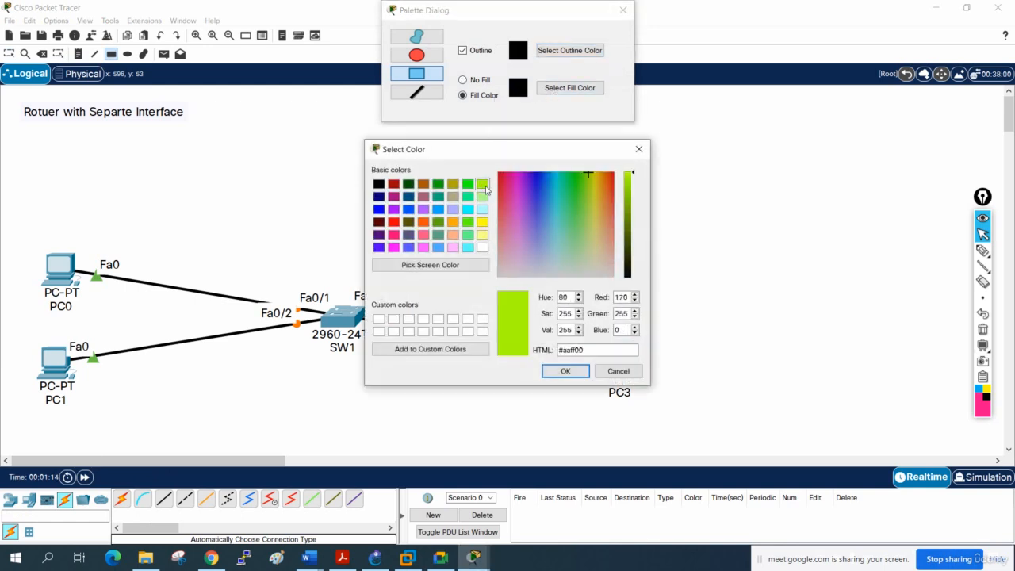
click(565, 371)
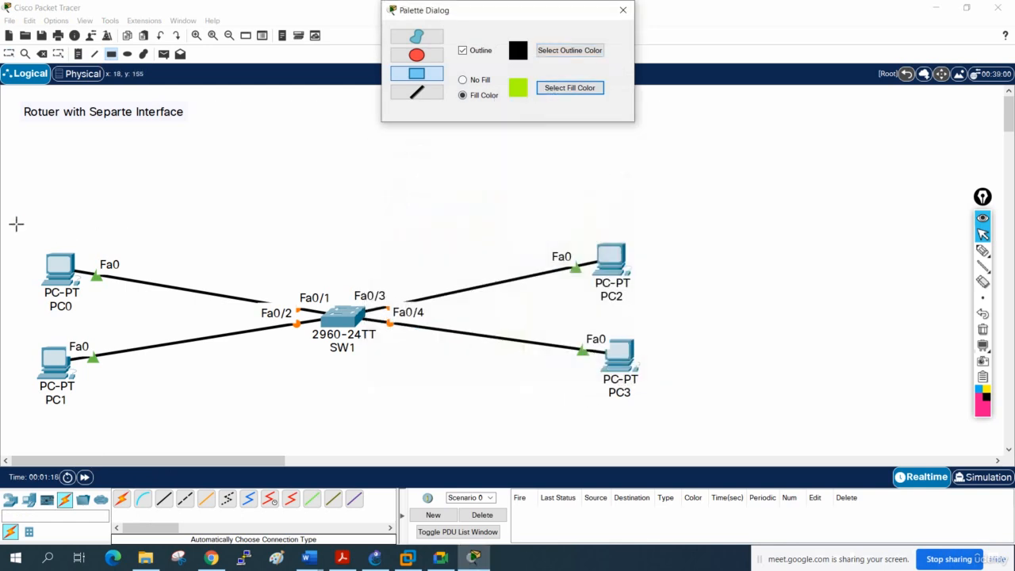
mouse_move(16, 224)
mouse_down()
mouse_move(106, 269)
mouse_move(98, 438)
mouse_move(217, 451)
mouse_move(196, 438)
mouse_up()
Draw a second rectangle filled with light blue (#aaffff) around PC2 and PC3
click(569, 87)
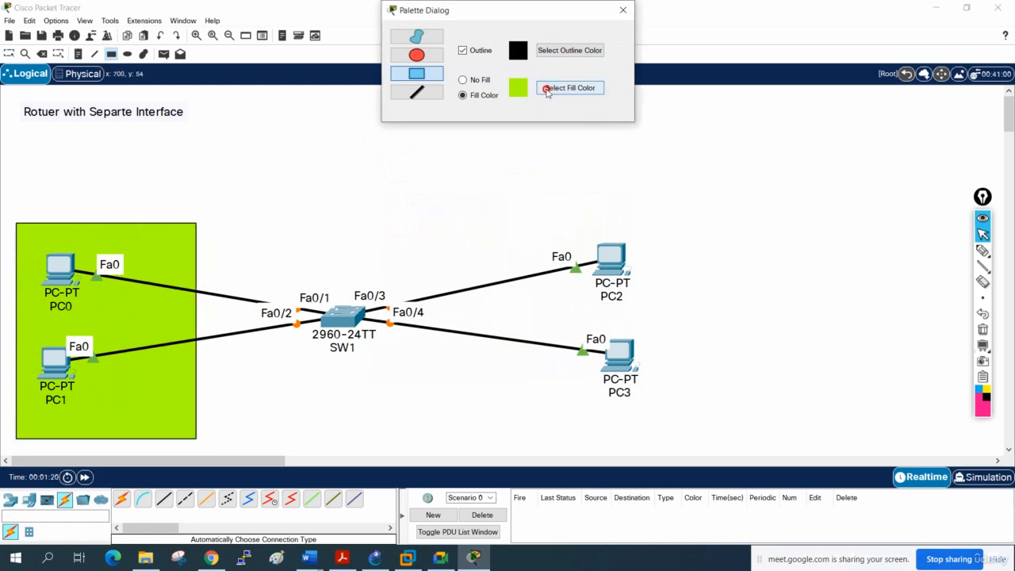
click(481, 210)
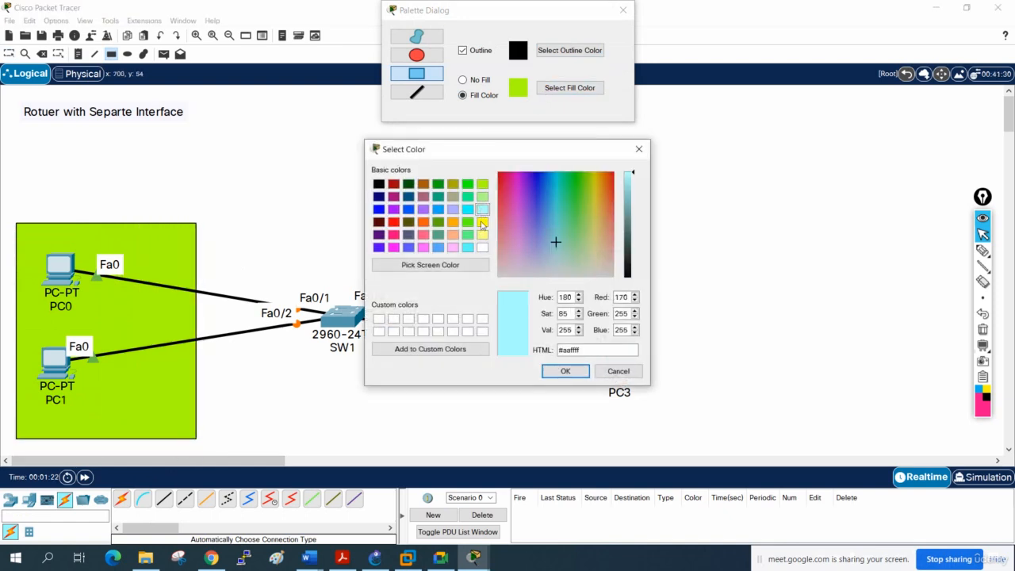
click(566, 371)
drag(491, 209, 691, 433)
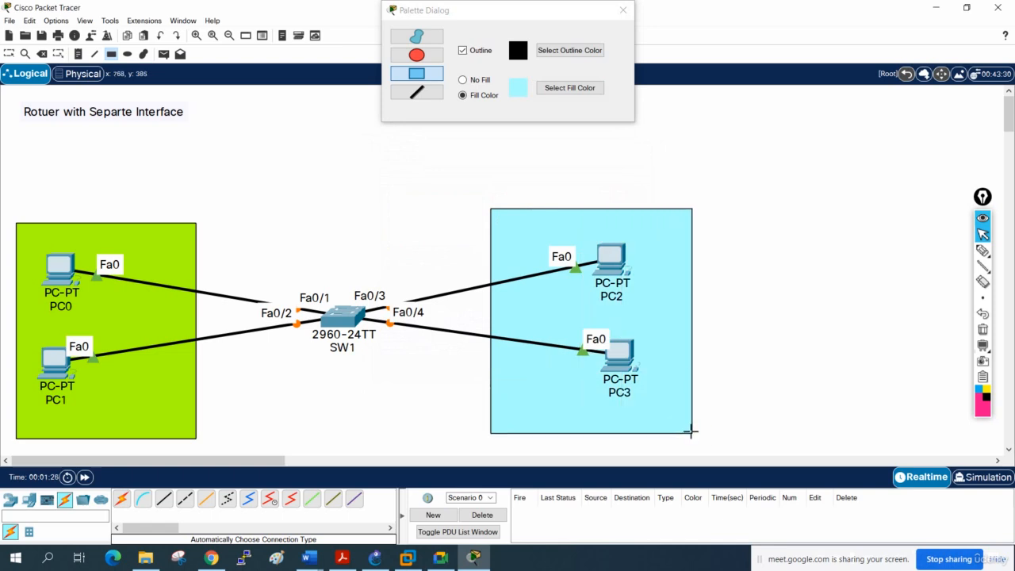
click(623, 10)
Place a note in the green area beside PC1 reading "HR Dep" with 192.168.1.1 on the second line
click(77, 54)
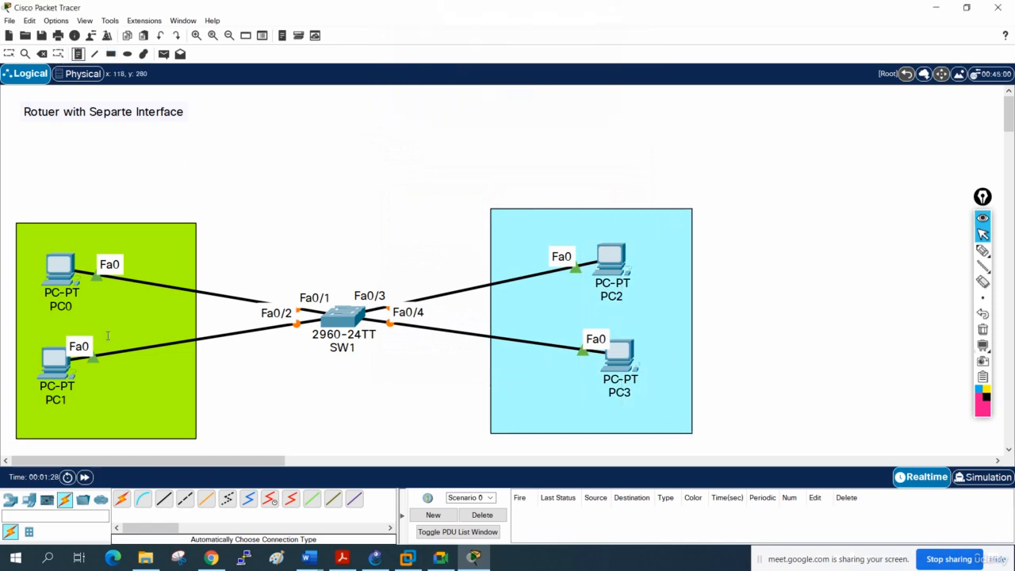
click(97, 383)
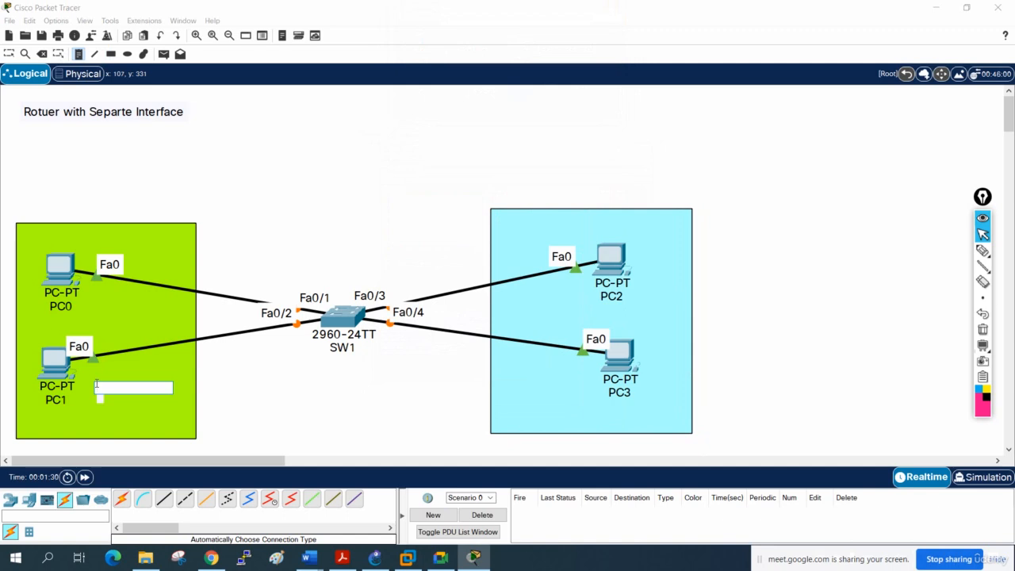
text(HR Dep)
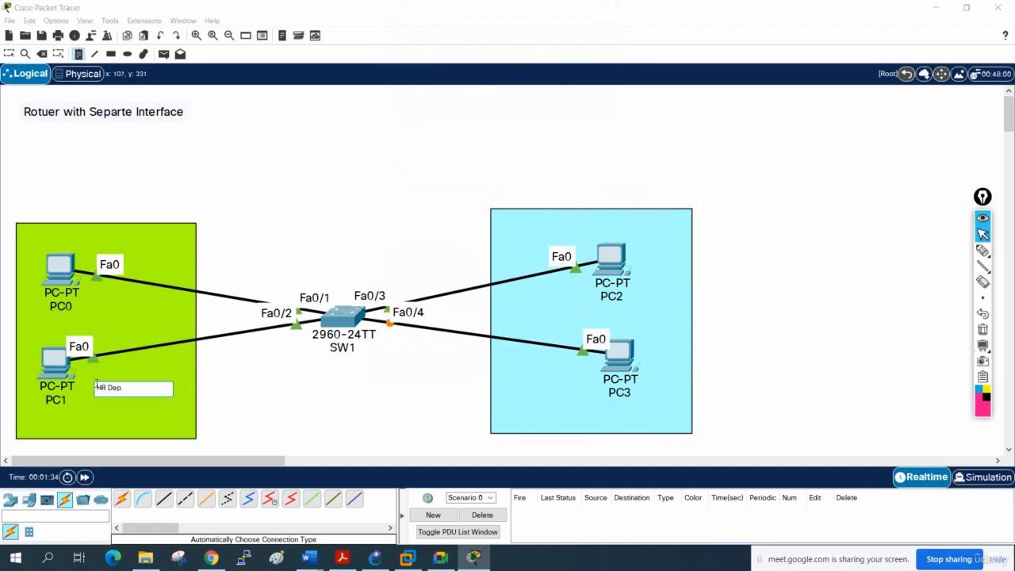
text(.)
key(Return)
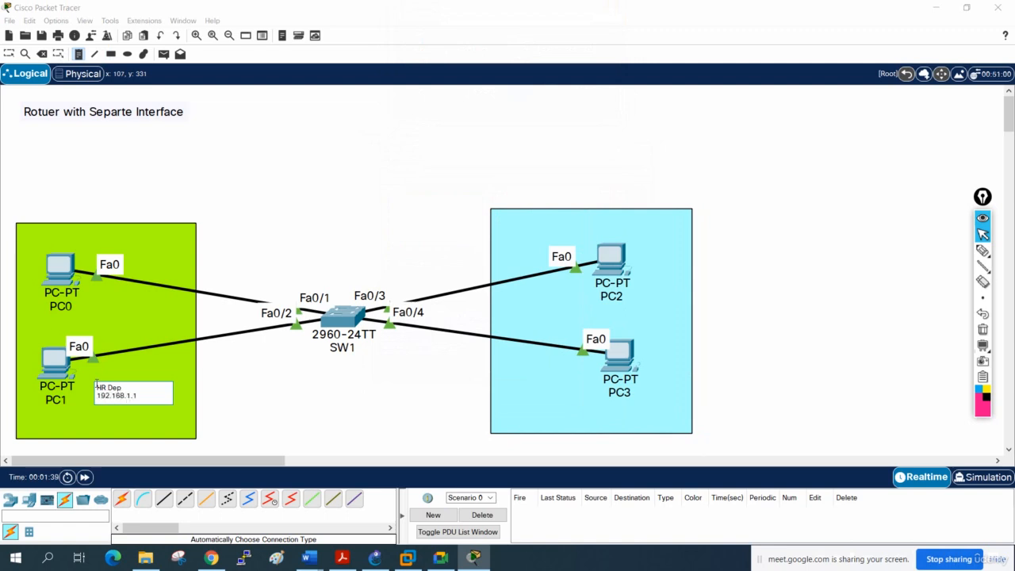
click(259, 394)
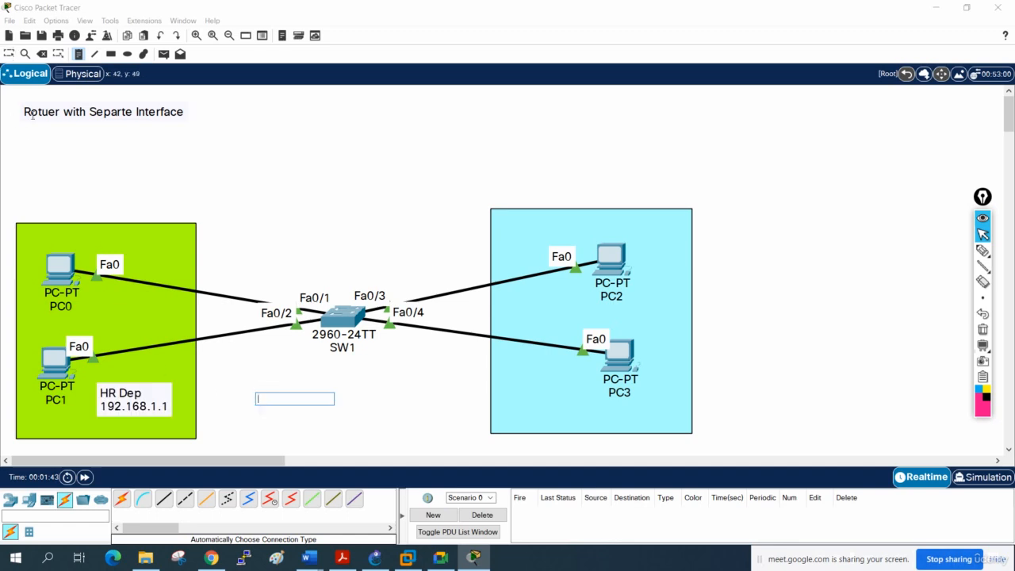
Place a note in the blue area beside PC3 reading "IT Dept" with 192.168.2.1 on the second line
click(512, 381)
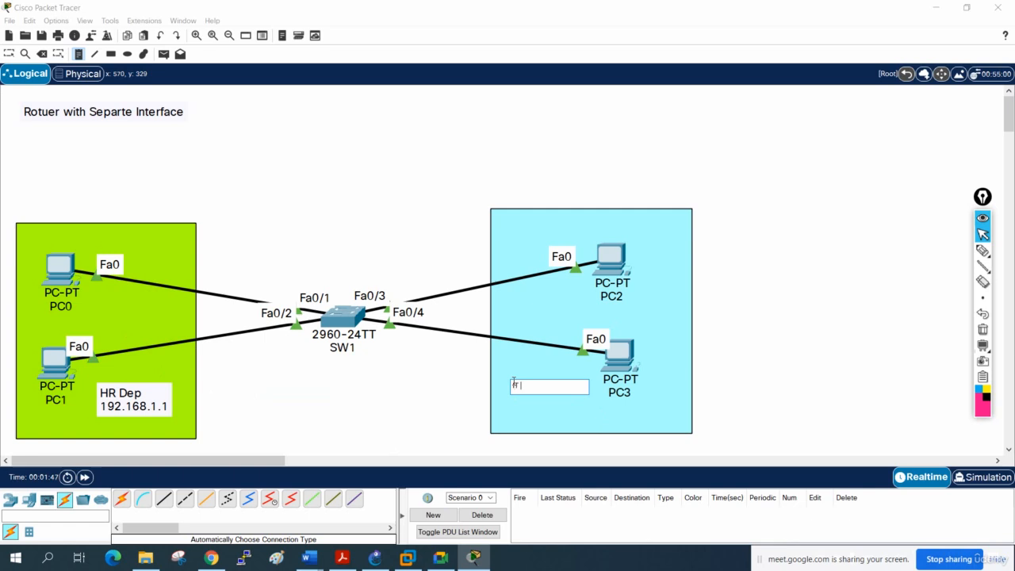
text(IT Dept)
key(Return)
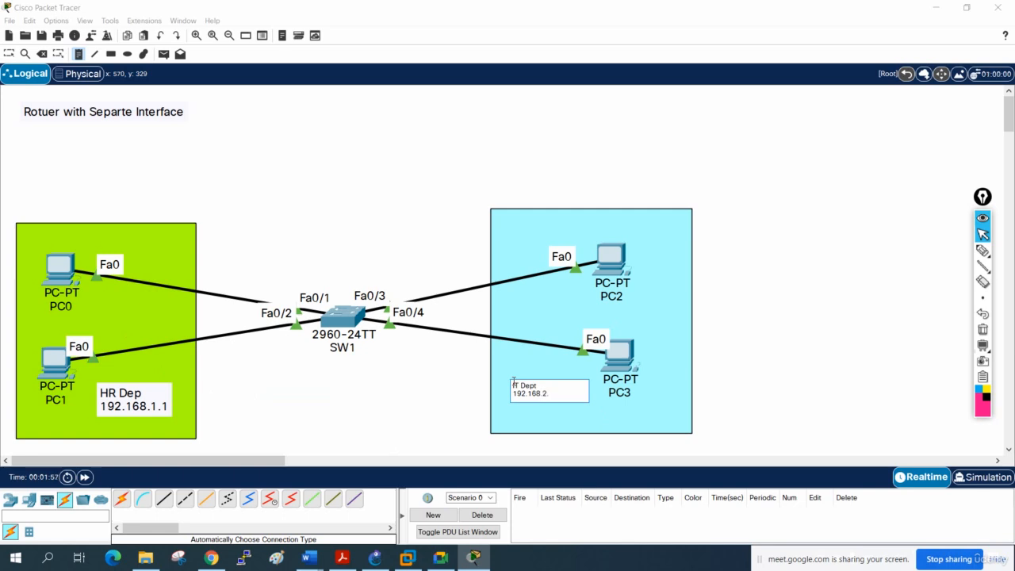
click(794, 287)
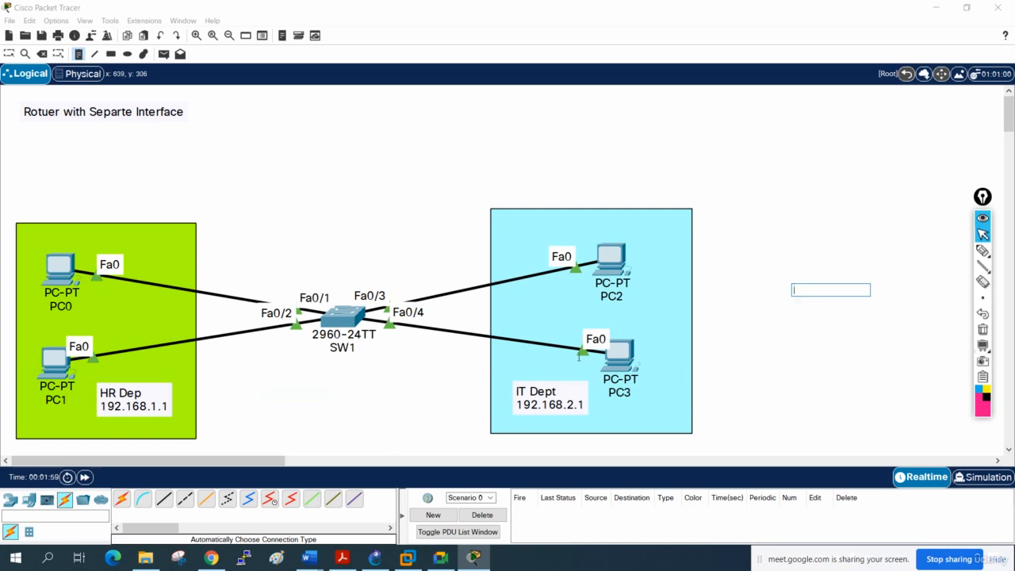
click(324, 162)
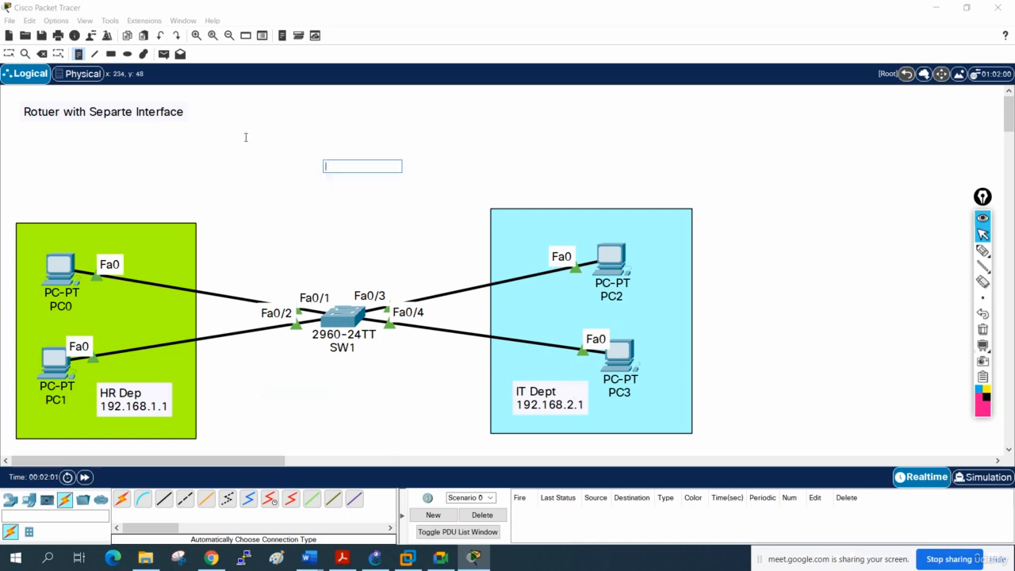
click(9, 55)
Rename PC0 as 192.168.1.2
click(91, 293)
click(63, 306)
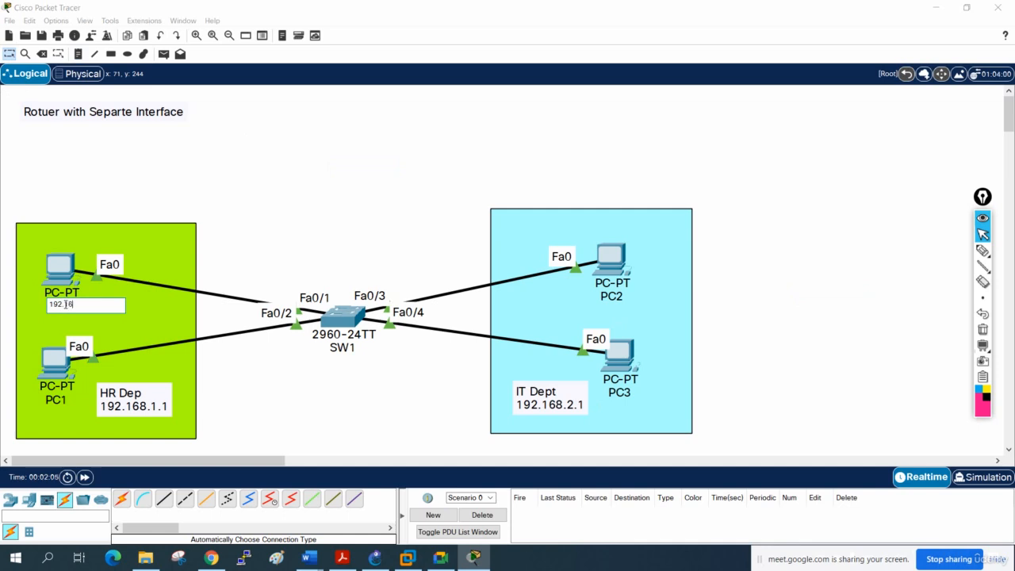
text(192.168.1.2)
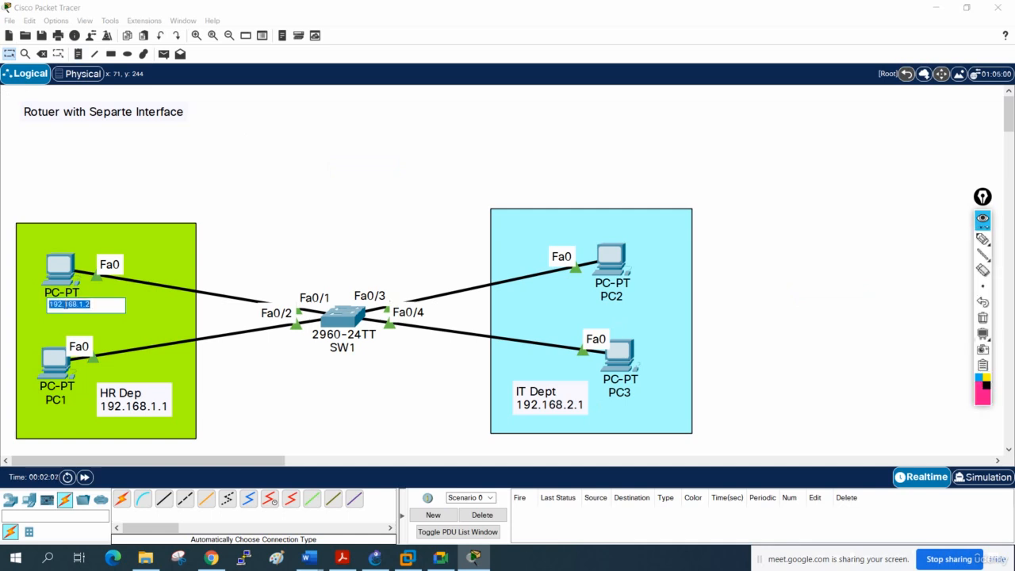
Give the PC labelled 192.168.1.2 that static IPv4 address, subnet mask 255.255.255.0 and default gateway 192.168.1.1
click(61, 279)
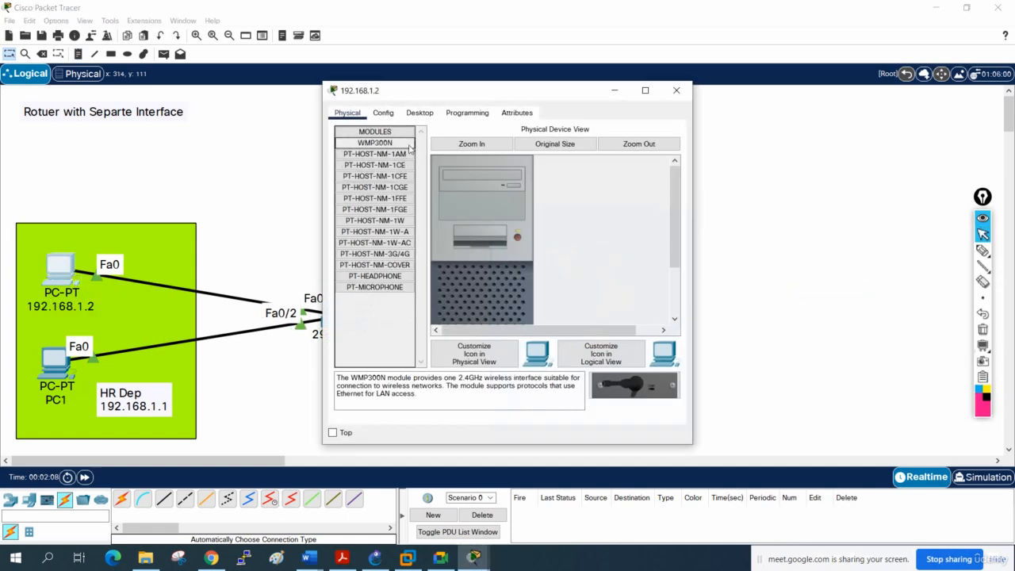
click(421, 112)
click(368, 156)
click(463, 196)
text(192.168.1.2)
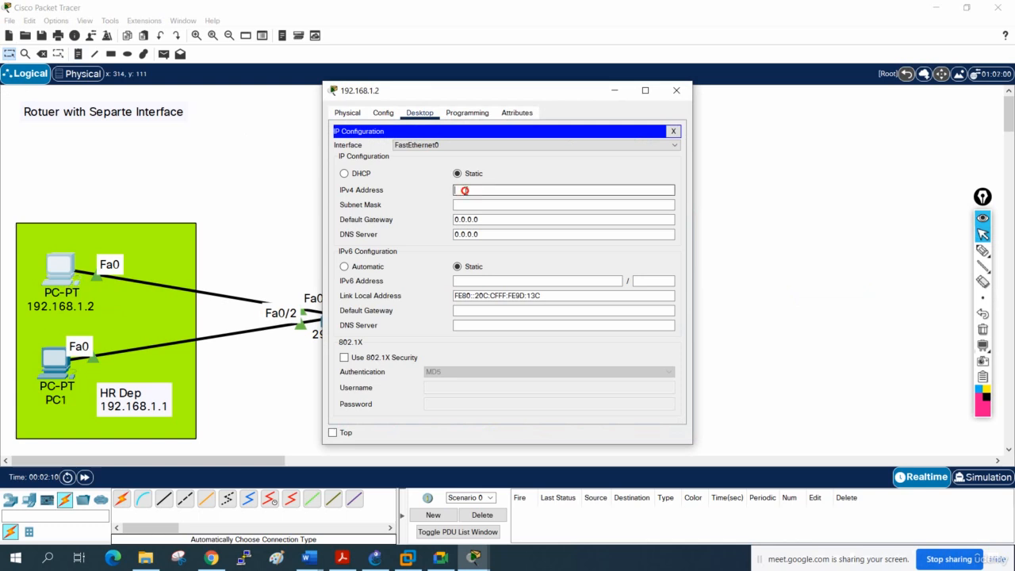
click(484, 204)
key(Tab)
text(192.168.1.2)
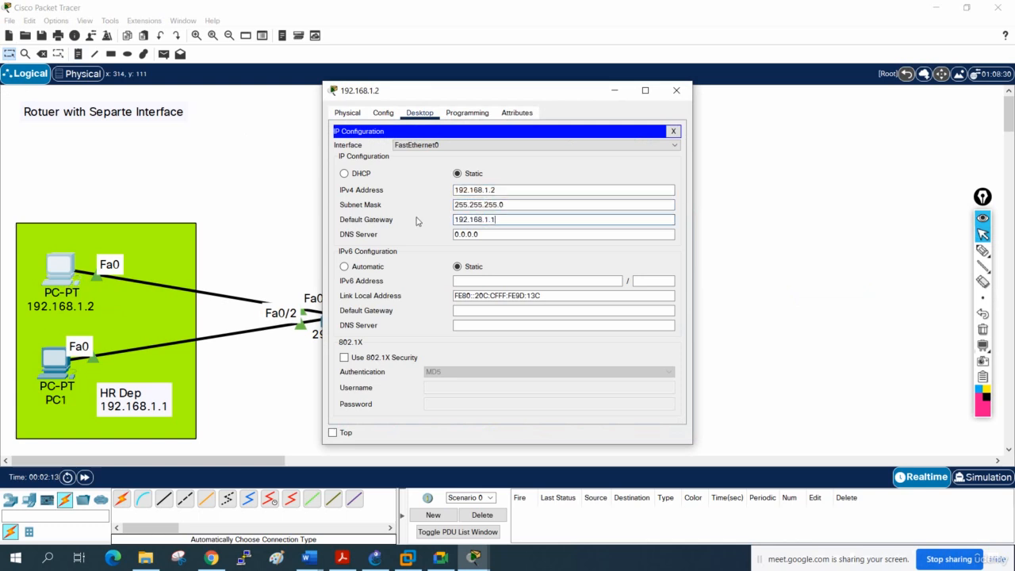
click(676, 89)
Rename PC1 as 192.168.1.3 and assign it that static IPv4 address, mask 255.255.255.0 and the HR Dep gateway address
click(56, 399)
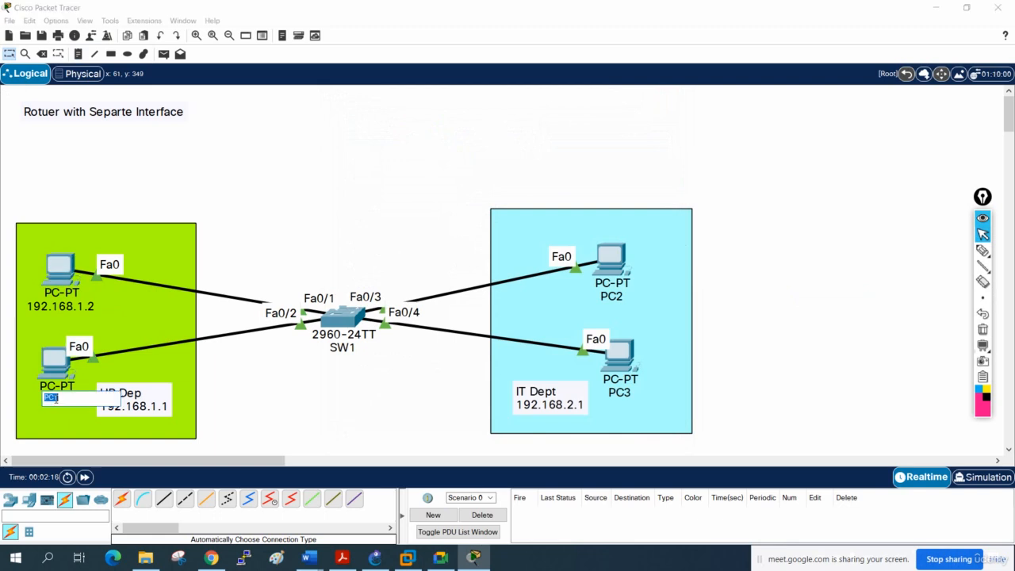
text(192.168.1.2)
click(56, 361)
click(421, 114)
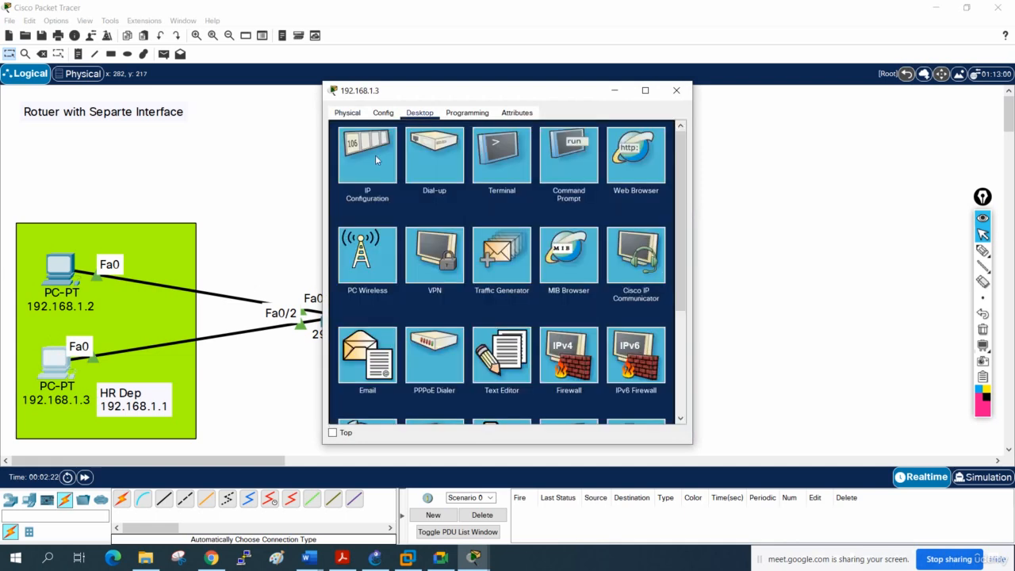
click(379, 164)
click(505, 190)
text(192.168.1.3)
click(505, 204)
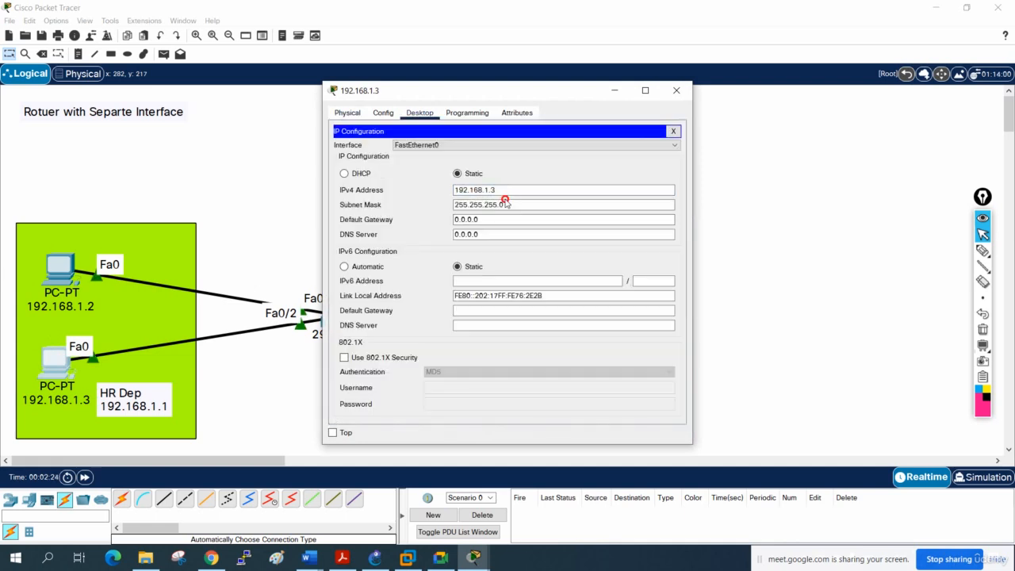
drag(496, 221, 401, 220)
text(192.168.1.3)
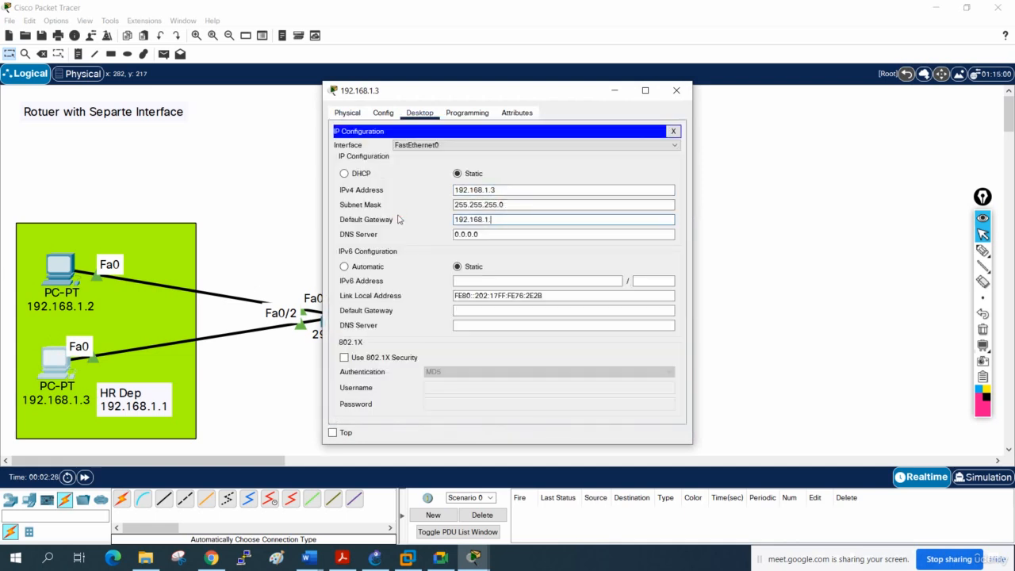
click(672, 130)
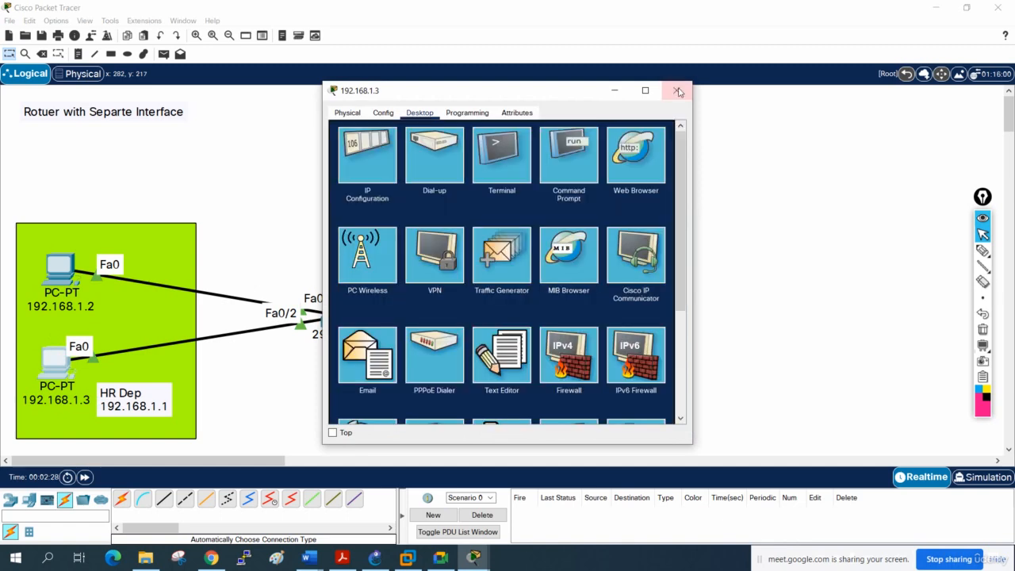
click(677, 90)
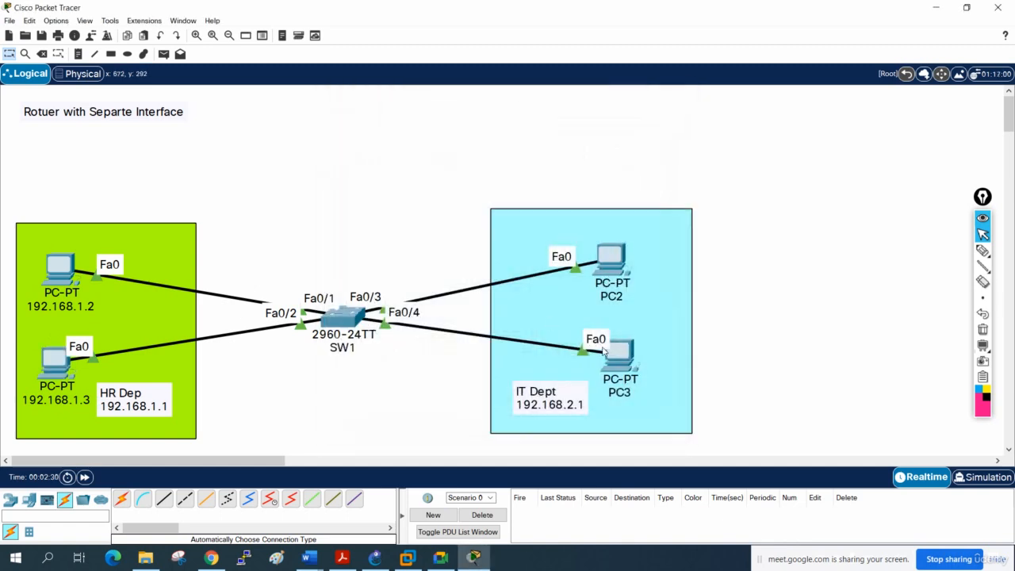
Rename PC3 as 192.168.2.2 and copy the address
click(620, 390)
text(192.168.1.3)
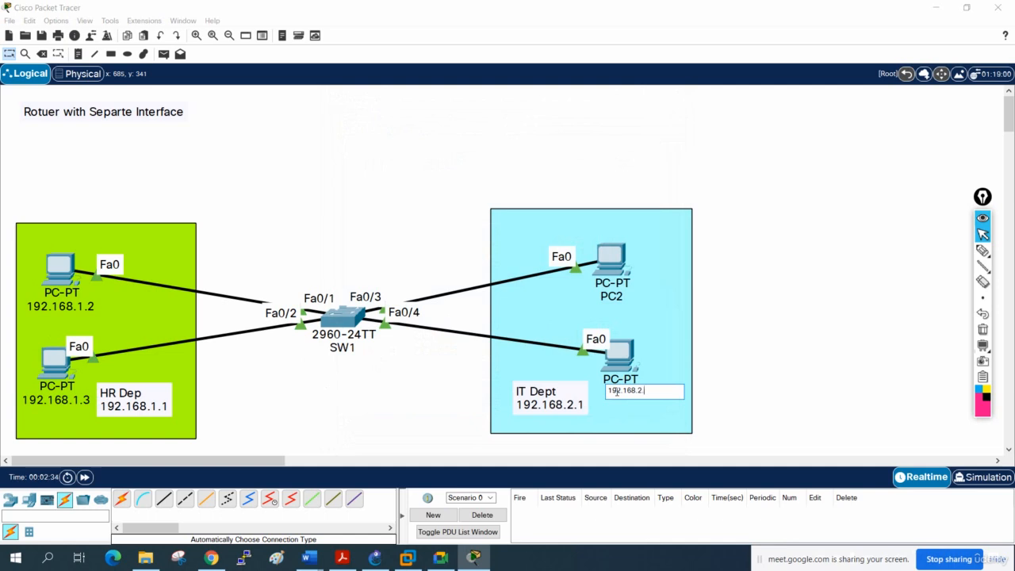
key(ctrl+a)
key(ctrl+c)
Give the PC labelled 192.168.2.2 that static IPv4 address, subnet mask 255.255.255.0 and default gateway 192.168.2.1
click(619, 356)
click(414, 116)
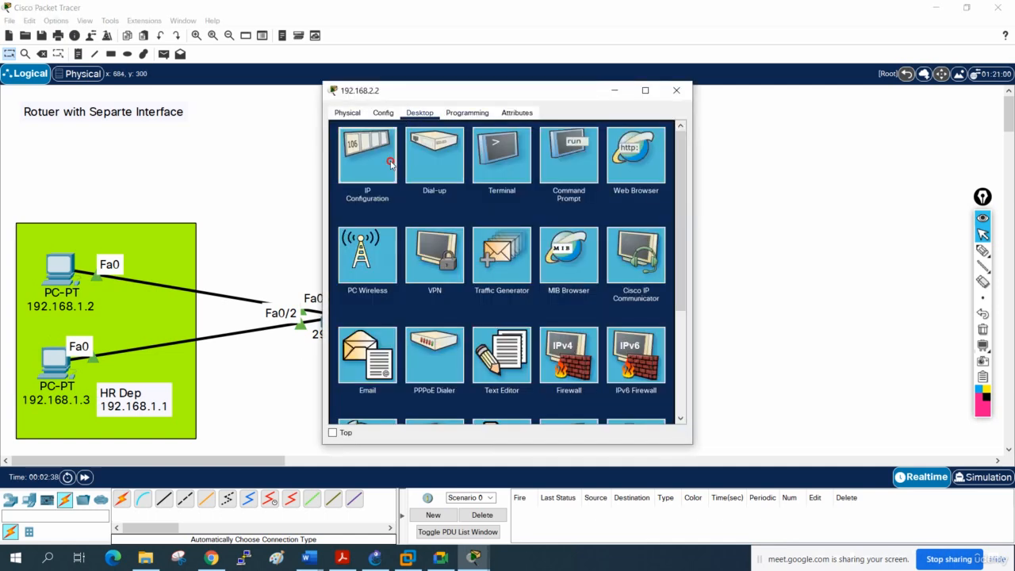
click(365, 155)
click(475, 190)
key(ctrl+v)
click(483, 205)
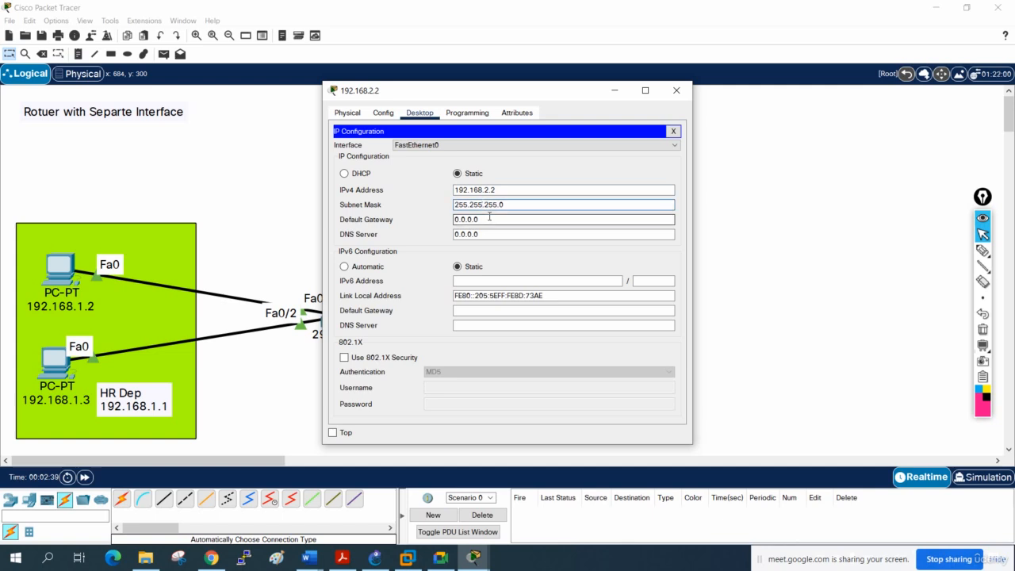
drag(489, 219, 444, 219)
key(ctrl+v)
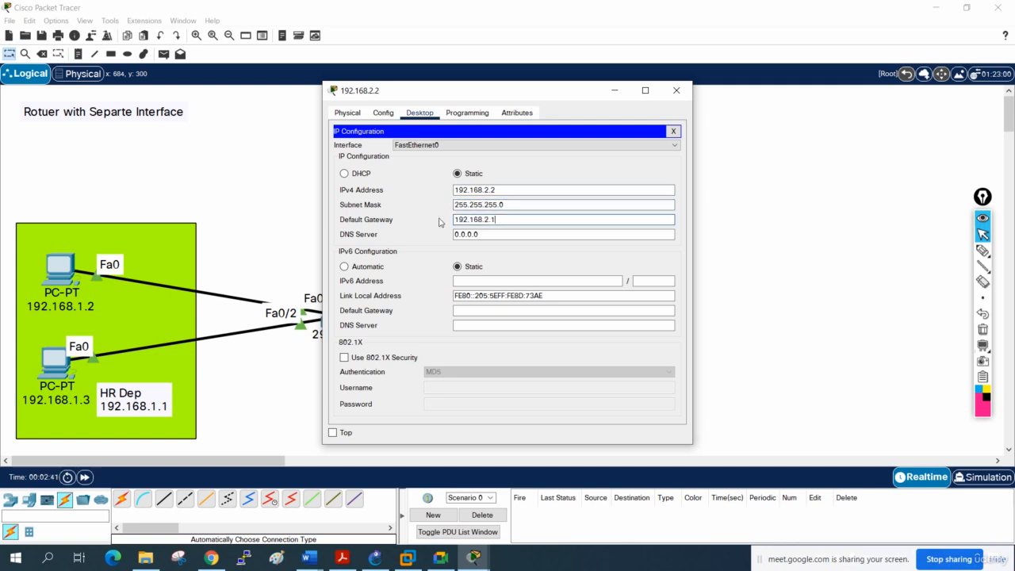
click(676, 91)
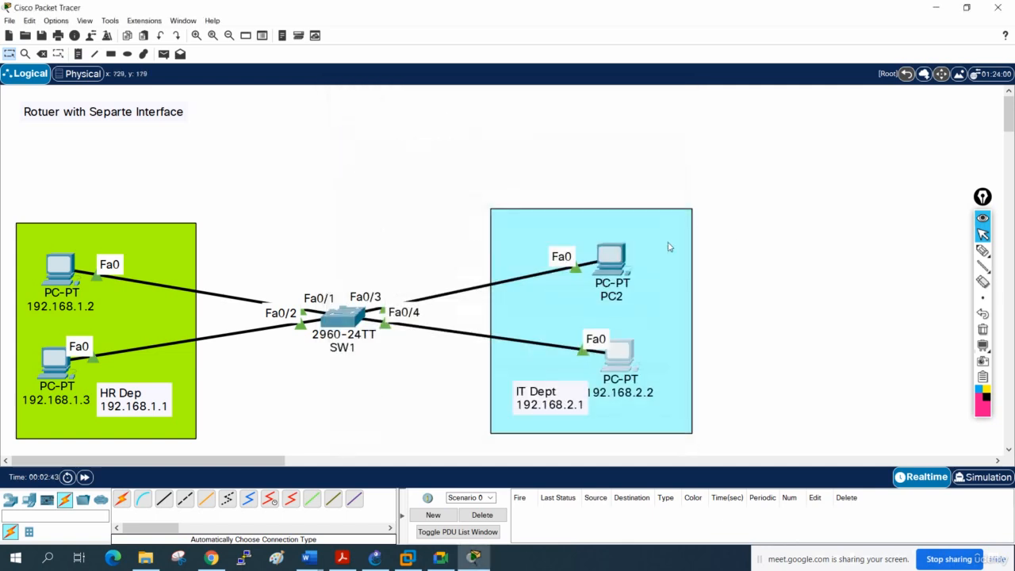
Set PC2's static IPv4 address to 192.168.2.3 and copy it
click(620, 262)
click(420, 114)
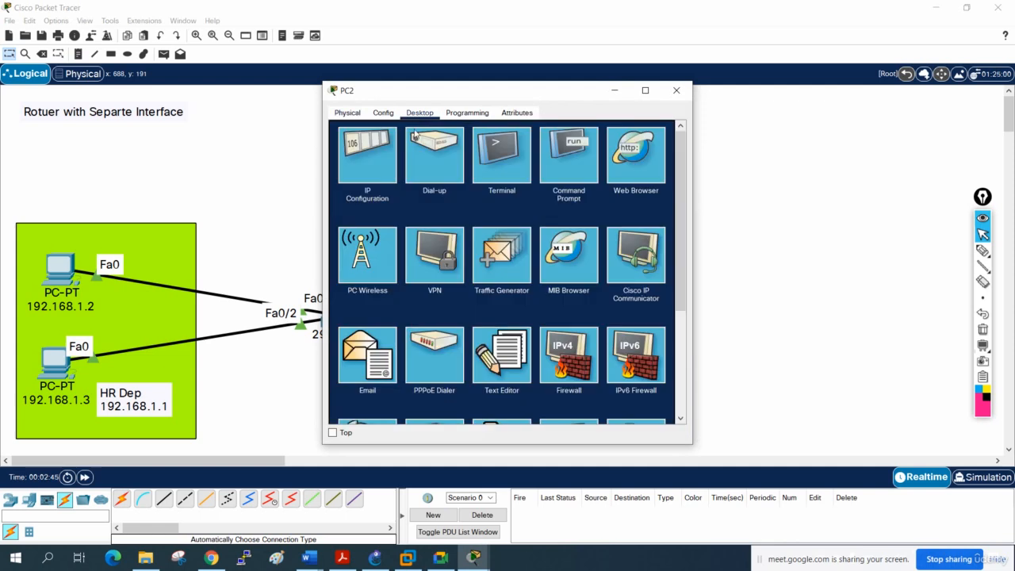
click(365, 154)
click(470, 189)
key(BackSpace)
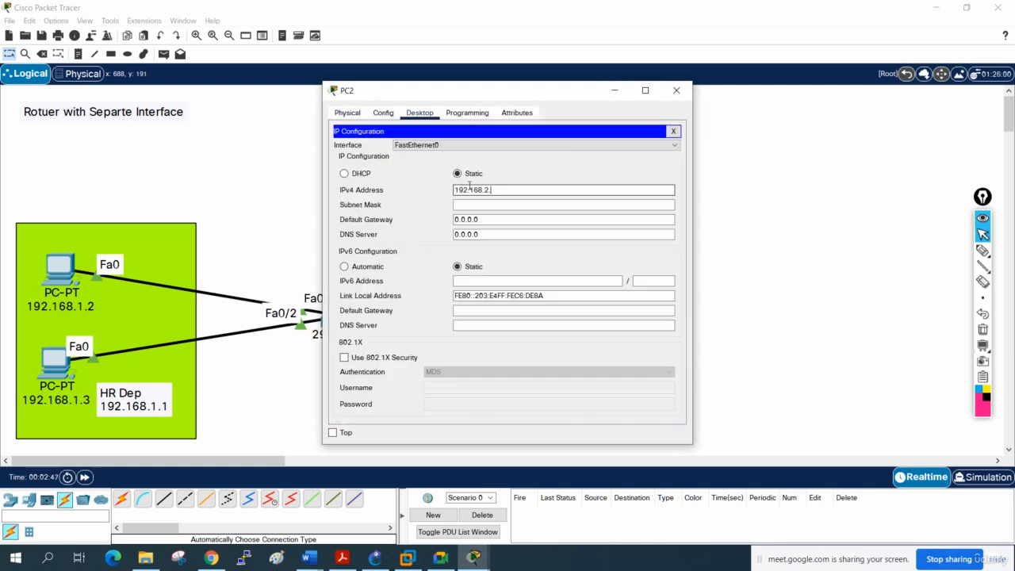
triple_click(469, 188)
key(ctrl+c)
Complete PC2's IP configuration with subnet mask 255.255.255.0 and default gateway 192.168.2.1
click(471, 204)
drag(486, 219, 421, 222)
key(ctrl+v)
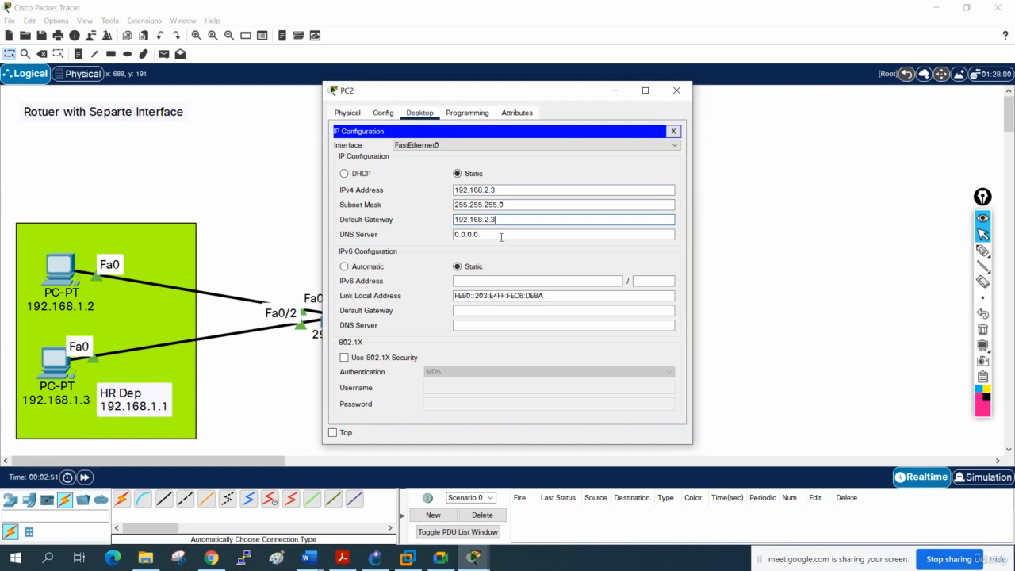
key(BackSpace)
text(1)
click(676, 90)
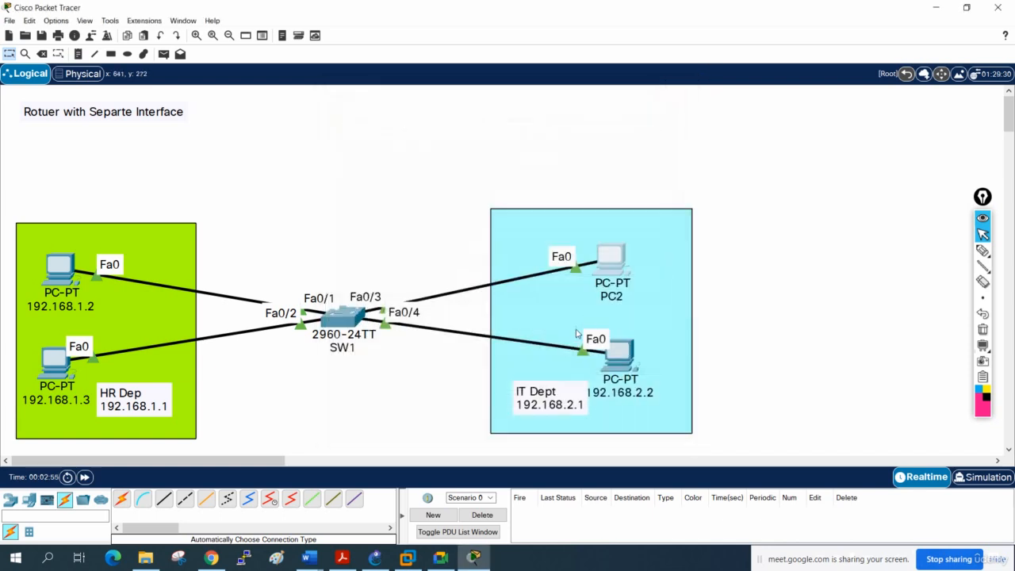
Rename PC2 as 192.168.2.3 using the copied address
click(607, 294)
key(ctrl+v)
click(753, 293)
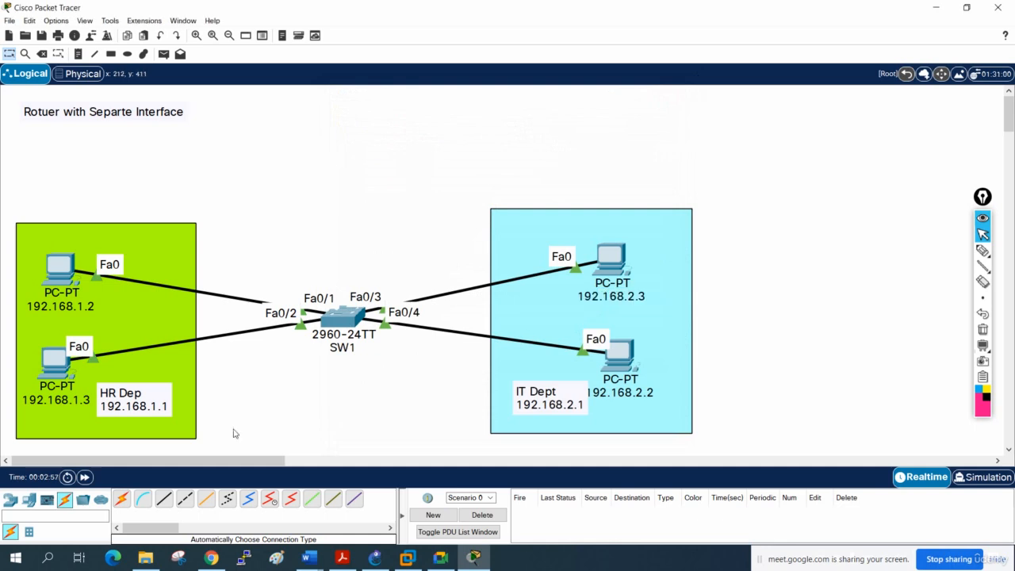
Open a blank Notepad window and narrow it so it sits beside the topology
click(44, 562)
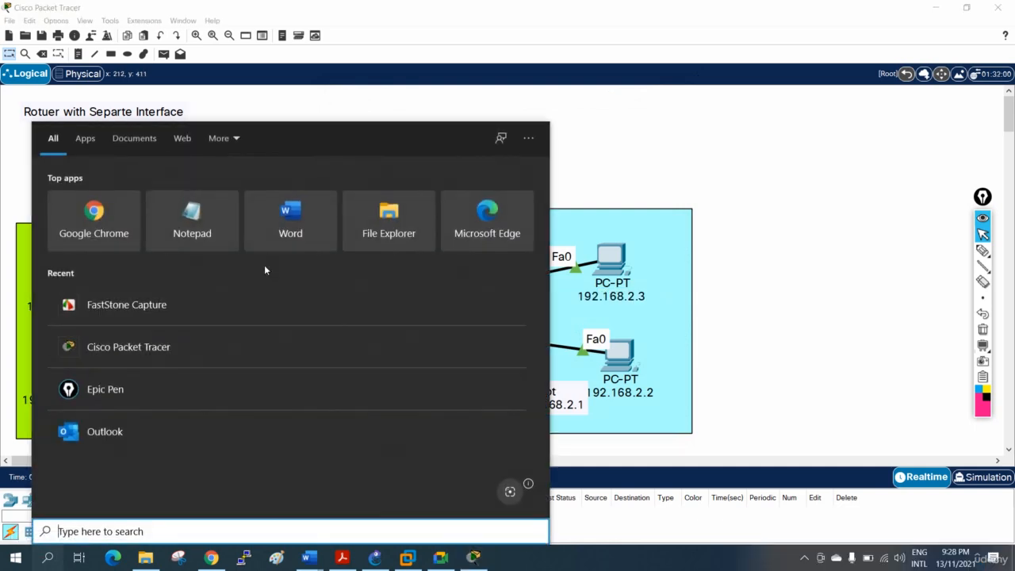
click(207, 236)
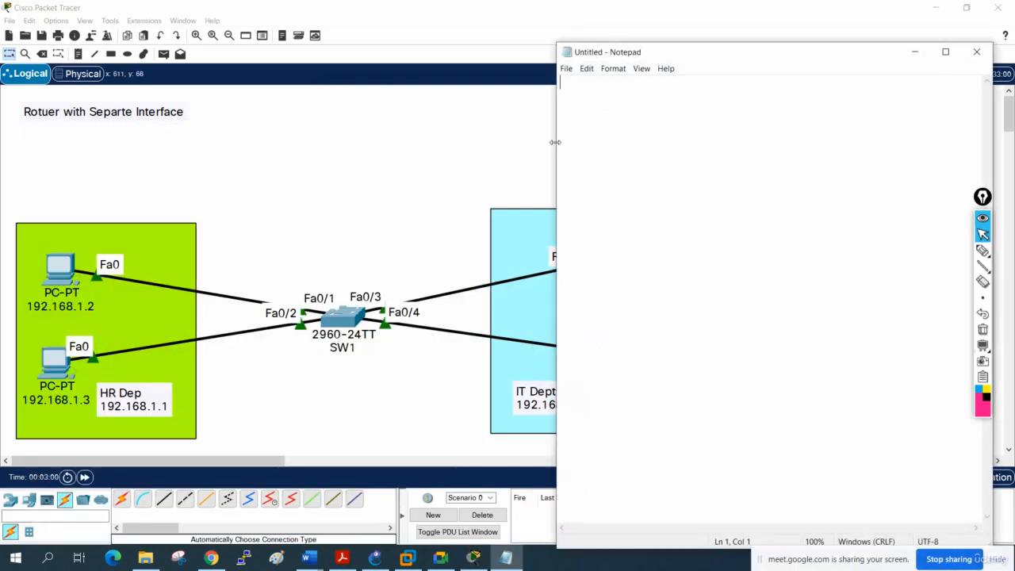
drag(557, 142, 709, 161)
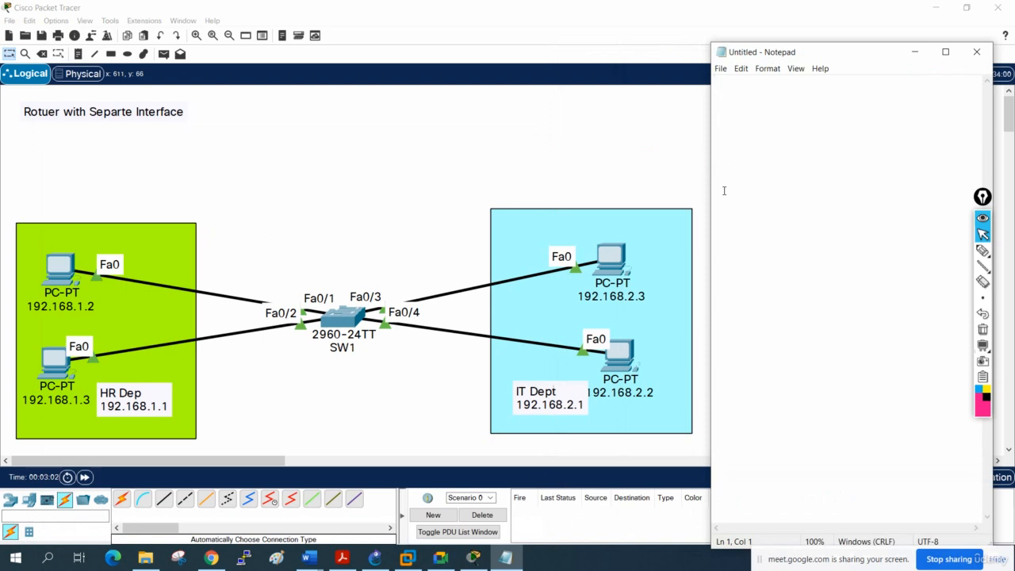
Write the heading line "! Intervlan (Rotuer with Seprate Interface method)" in the note
text(! Intervlan ()
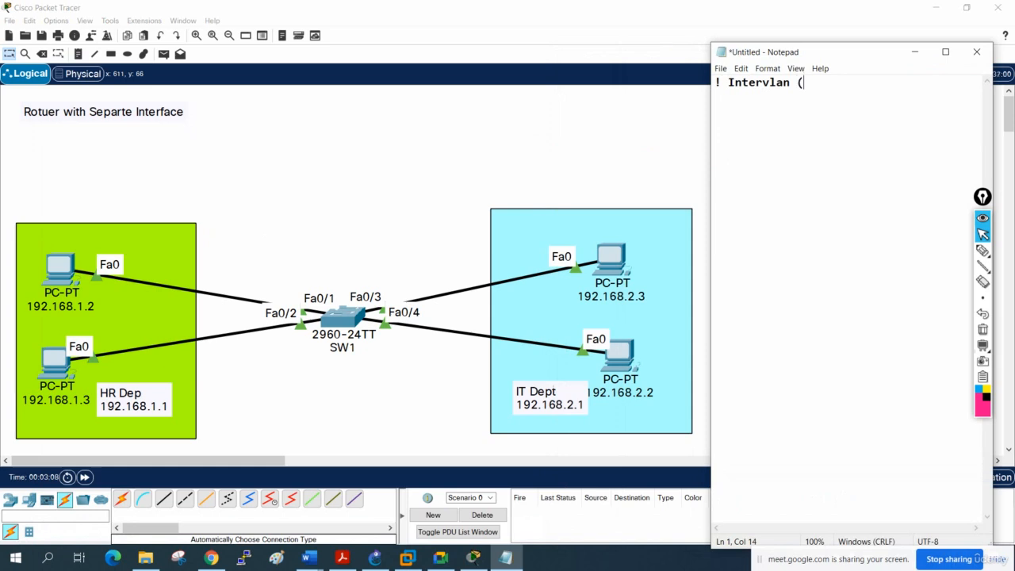
text(Rotuer with )
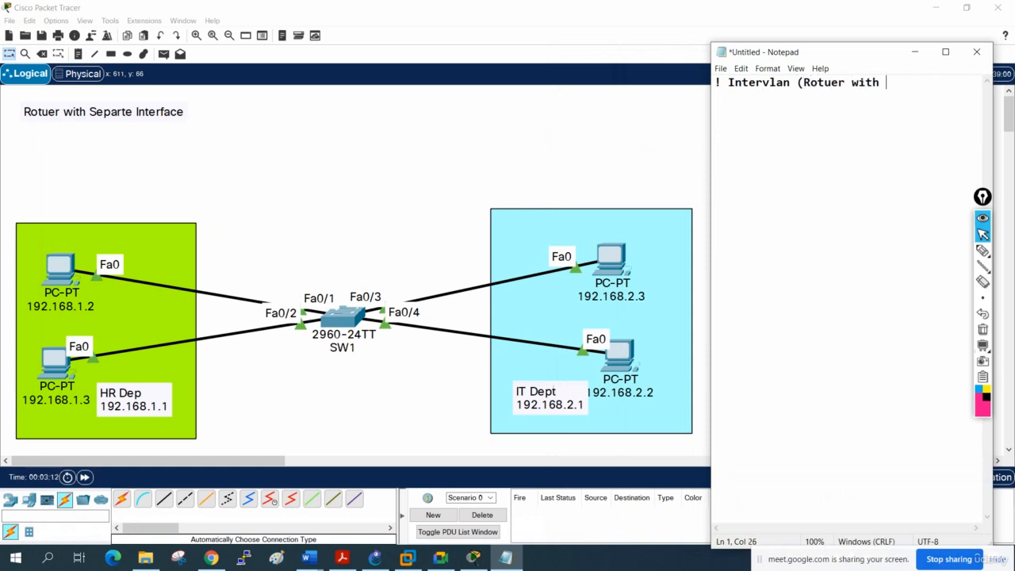
text(Seprate Int)
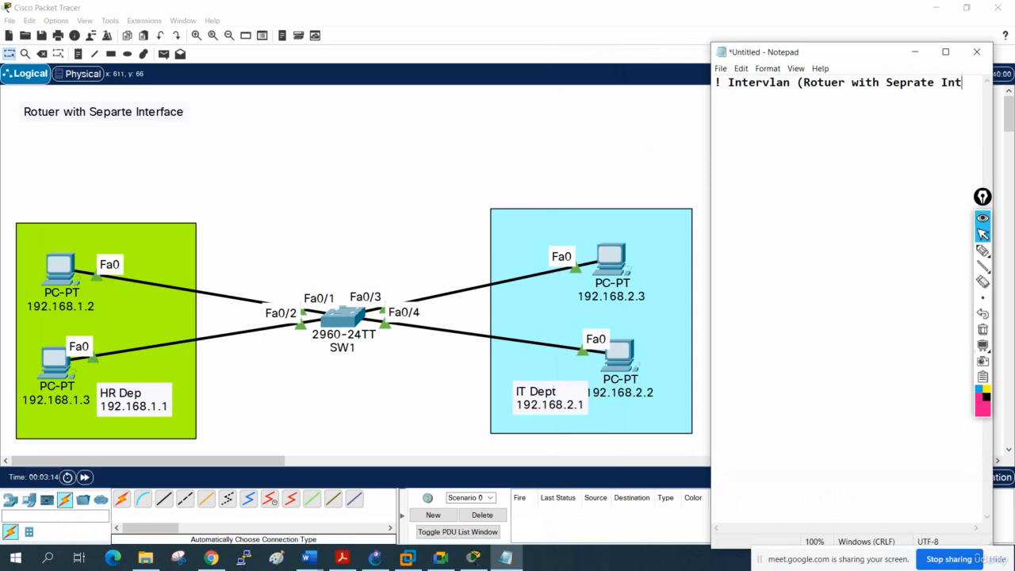
text(erface met)
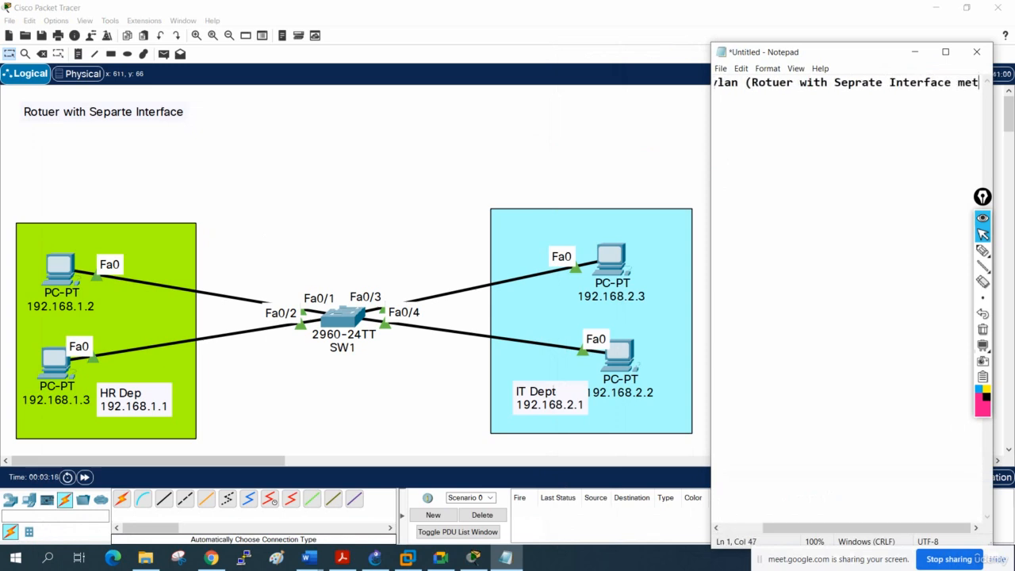
text(hod))
key(Return)
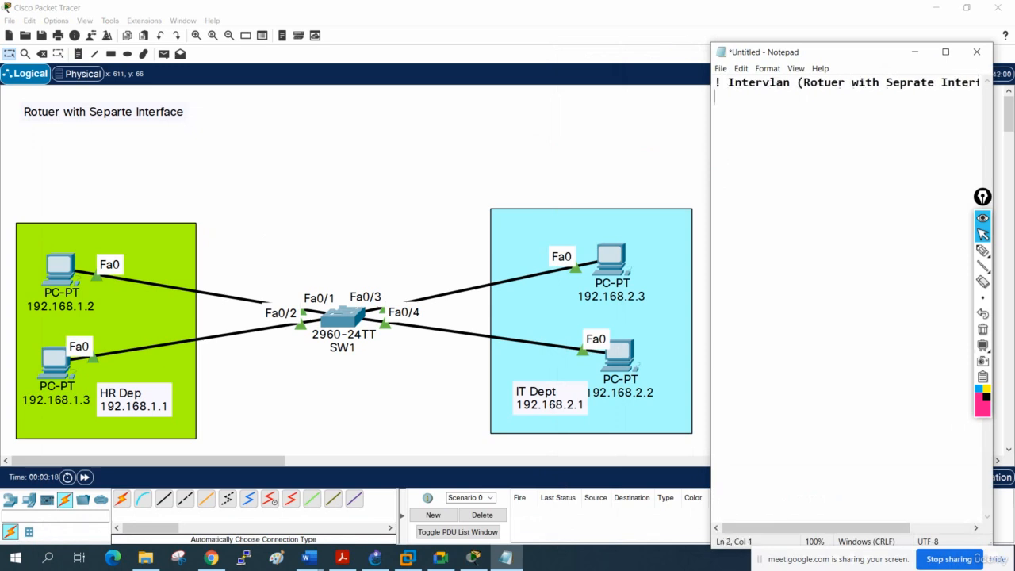
Add a "!SW1 Configuration:" section with the commands en, config t and hostname SW1
text(!SW1 Configuration:)
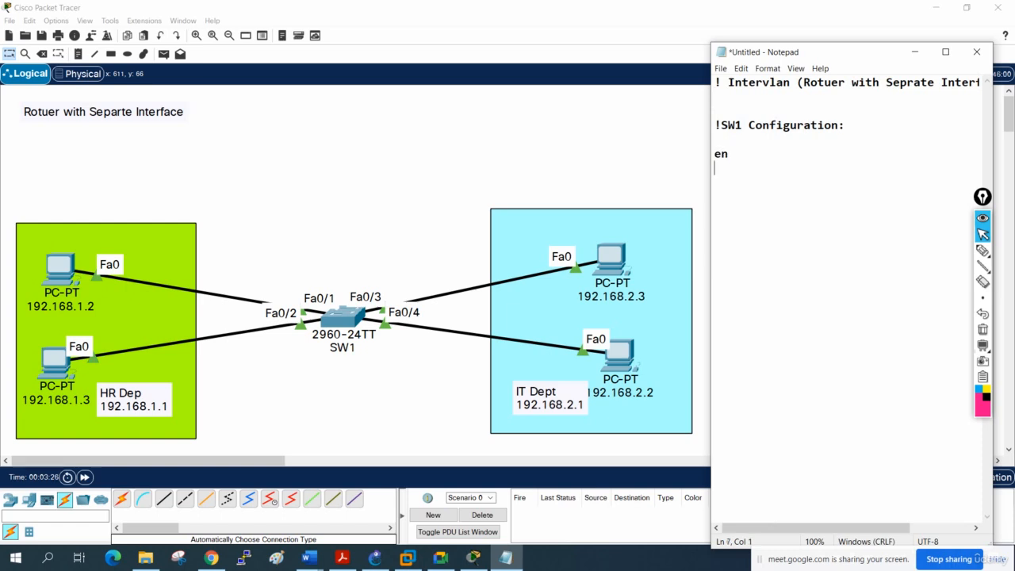
text(  en config t)
key(Return)
text(hostname )
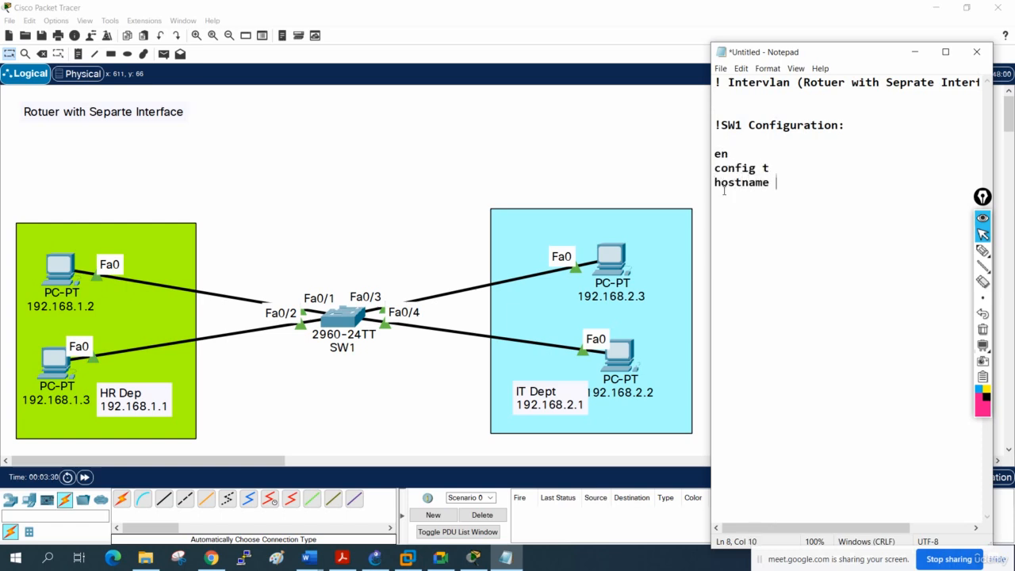
text(SW1)
key(Return)
key(Return)
Add commands creating VLAN 10 named HR and VLAN 20 named IT, and begin an int line below them
text(vlan )
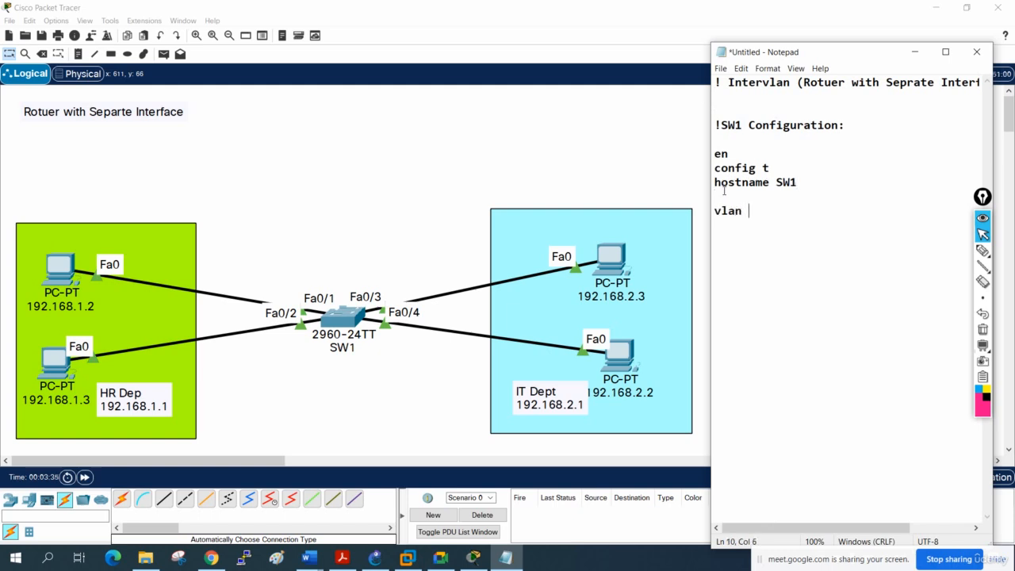
text(1)
text(0 )
text(name )
text(HR )
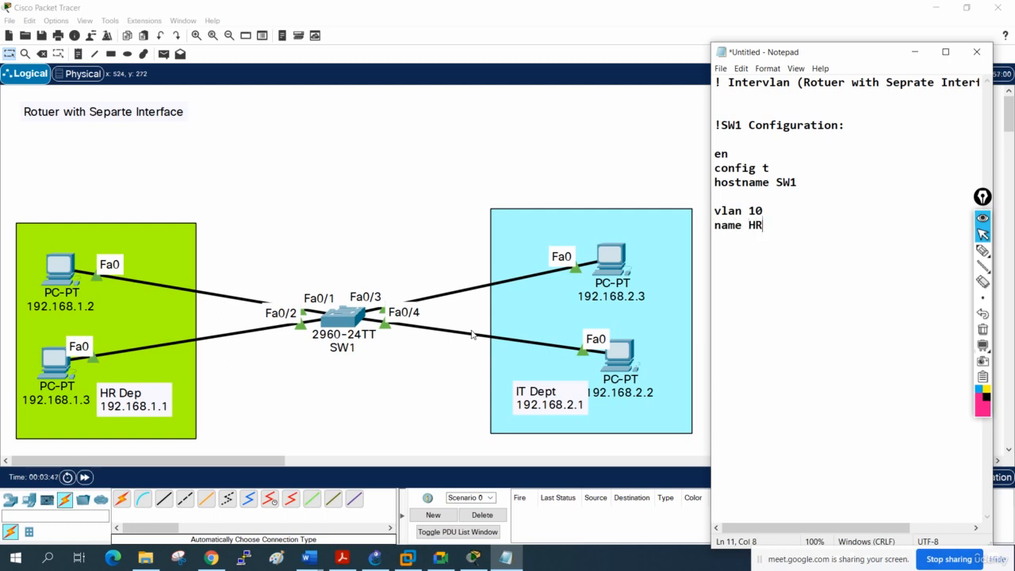
text(vlan 20)
key(Return)
text(name )
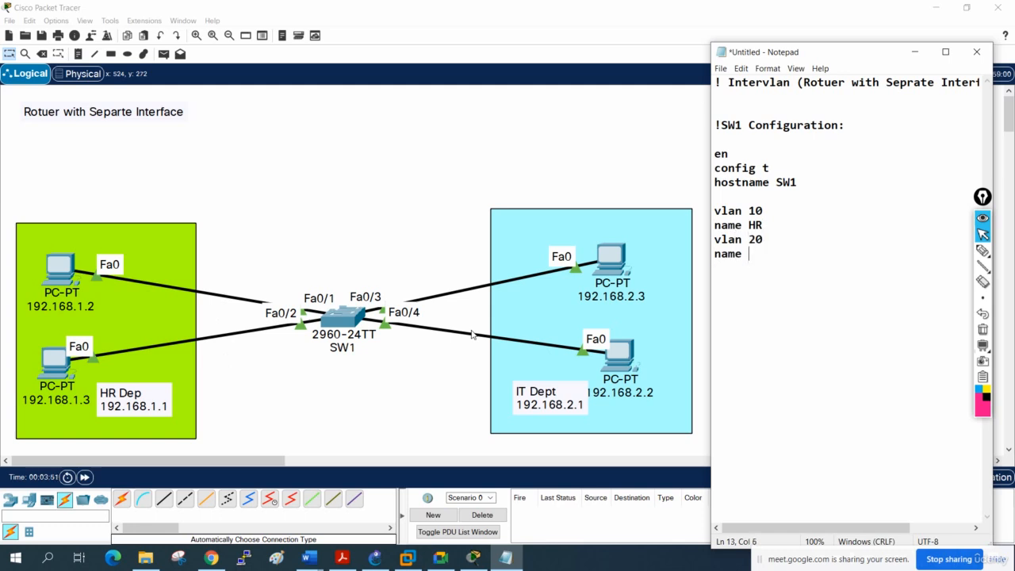
text(IT  )
text(int)
Move the two HR PCs inward within the green area in Packet Tracer, and return to the Notepad notes
mouse_move(65, 272)
mouse_down()
mouse_move(171, 172)
mouse_move(151, 175)
mouse_move(81, 264)
mouse_up()
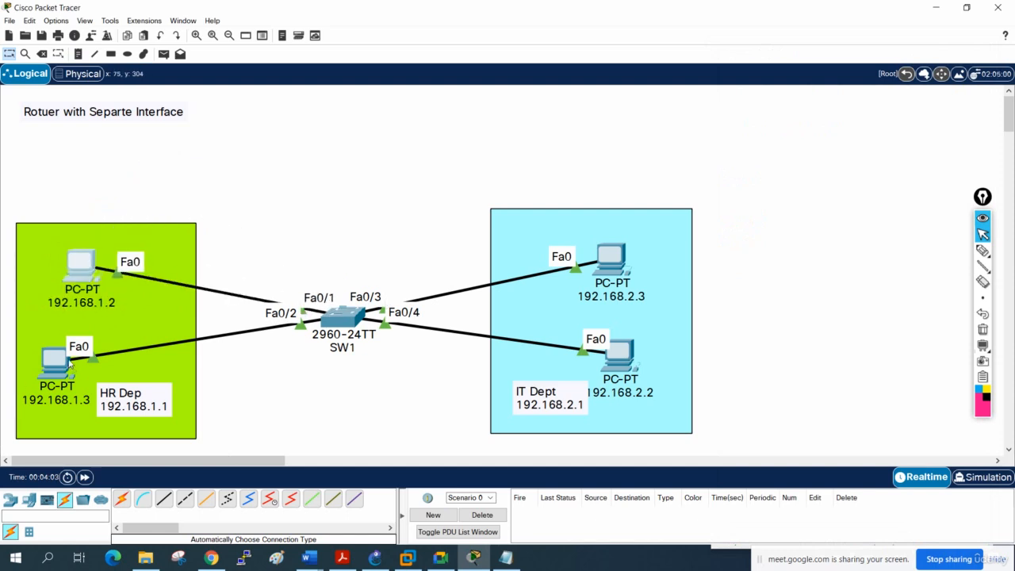
drag(70, 371, 96, 354)
click(506, 557)
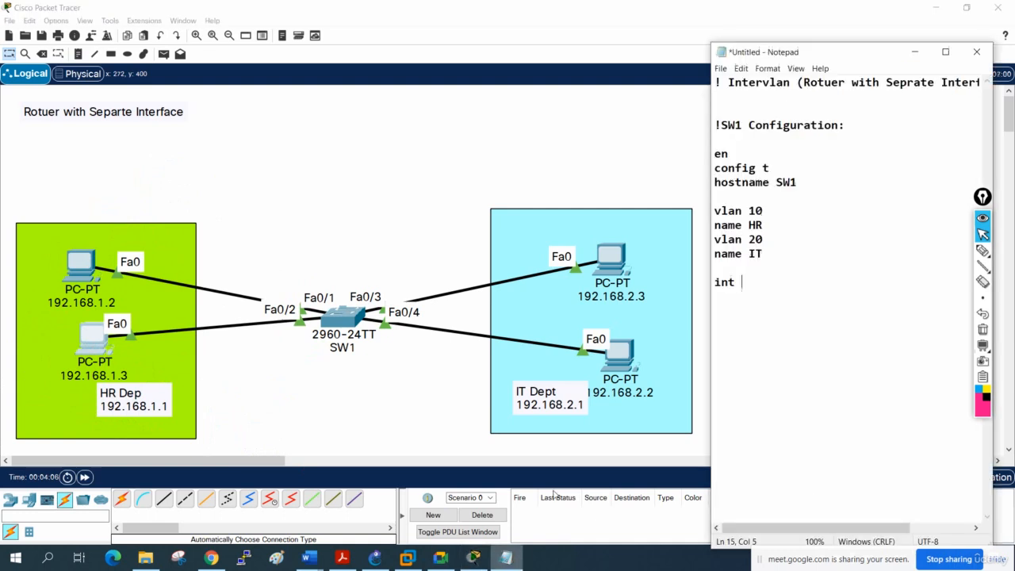
Complete the interface line as "int ragne f0/1-2" and add "switchport mode access" below it
text(ame IT  int )
text(ragne )
text(f0/1)
text(-2 )
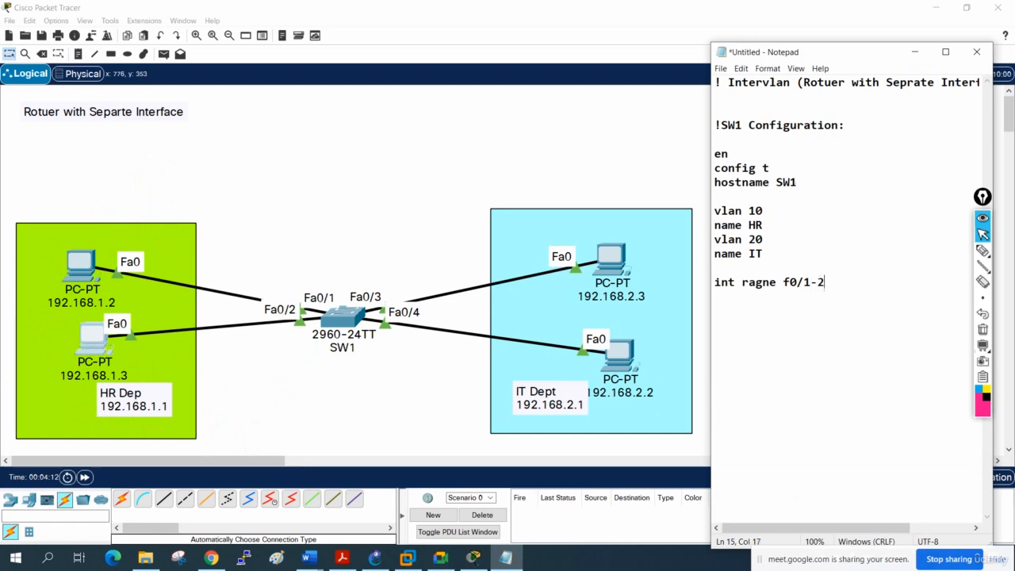
text(switchport mo)
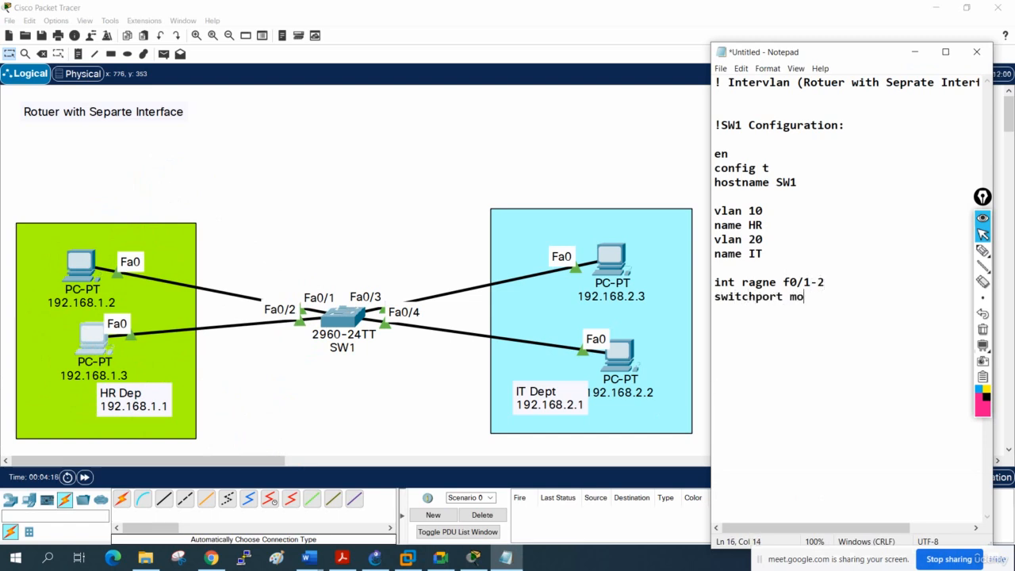
text(de access)
key(Return)
Add the line "switchport access vlan 10" for ports f0/1-2, followed by blank lines
text(swot)
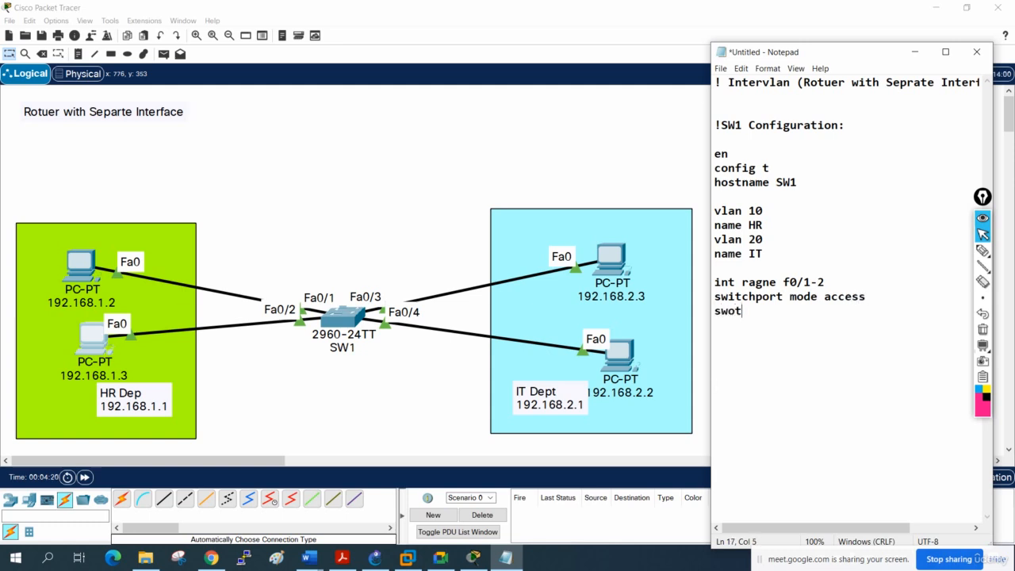
text(i)
key(BackSpace)
key(BackSpace)
key(BackSpace)
text(itchmo)
key(BackSpace)
key(BackSpace)
text(port mo)
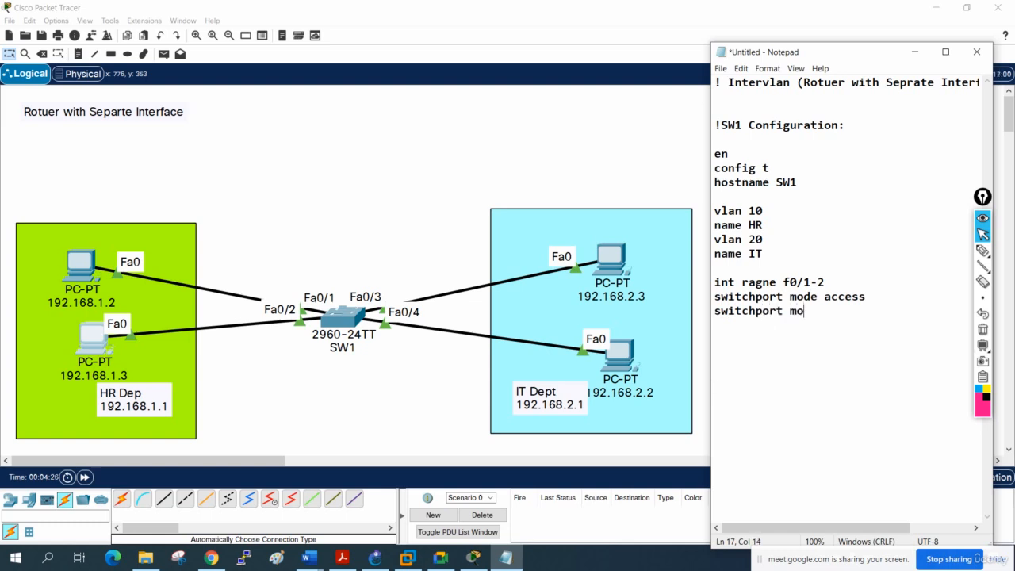
key(BackSpace)
key(BackSpace)
text(access vlan 10)
key(Return)
key(Return)
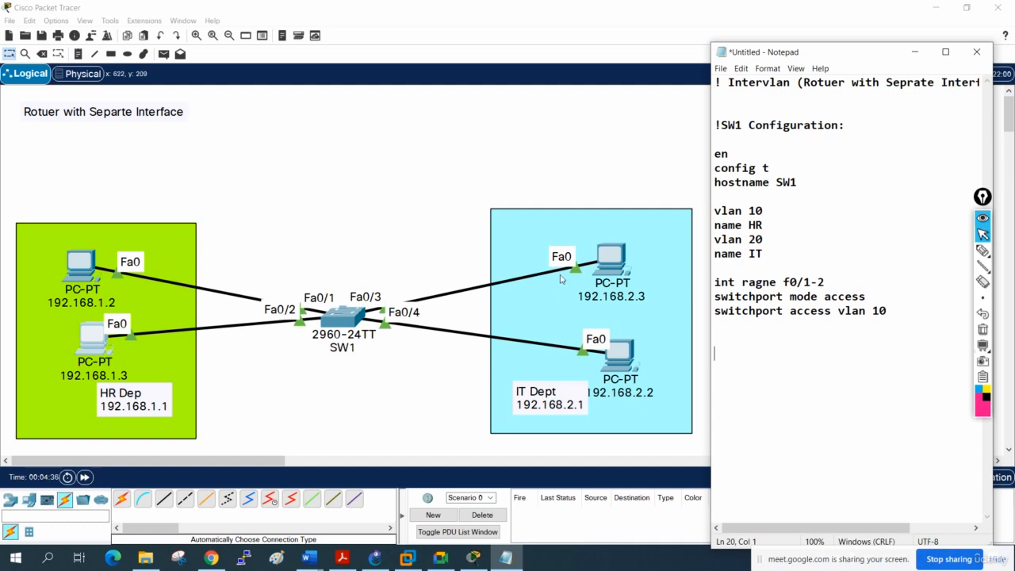
Move the two IT PCs closer together within the blue area in Packet Tracer, and return to the Notepad notes
drag(605, 258, 625, 267)
drag(631, 354, 638, 327)
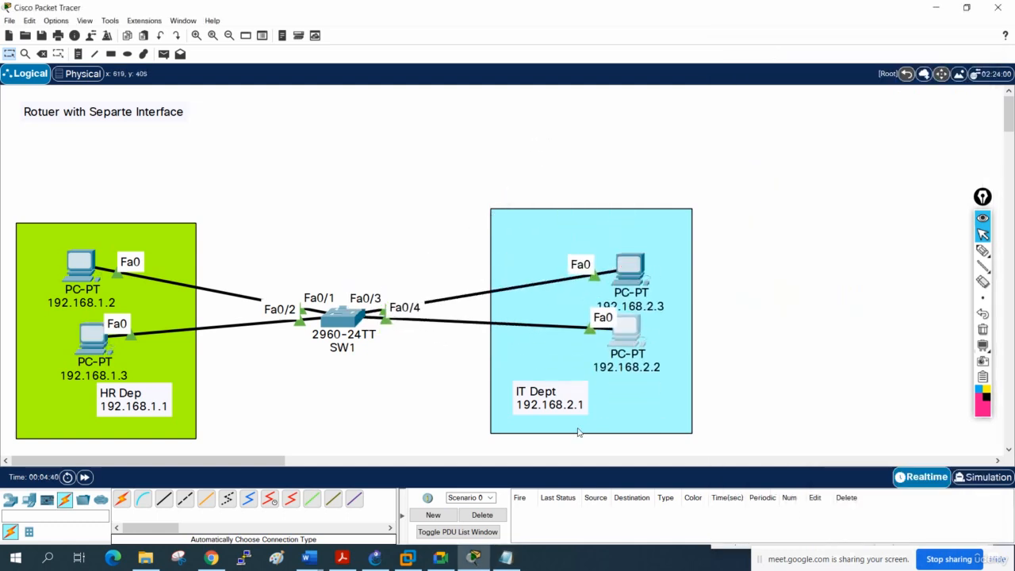
click(506, 557)
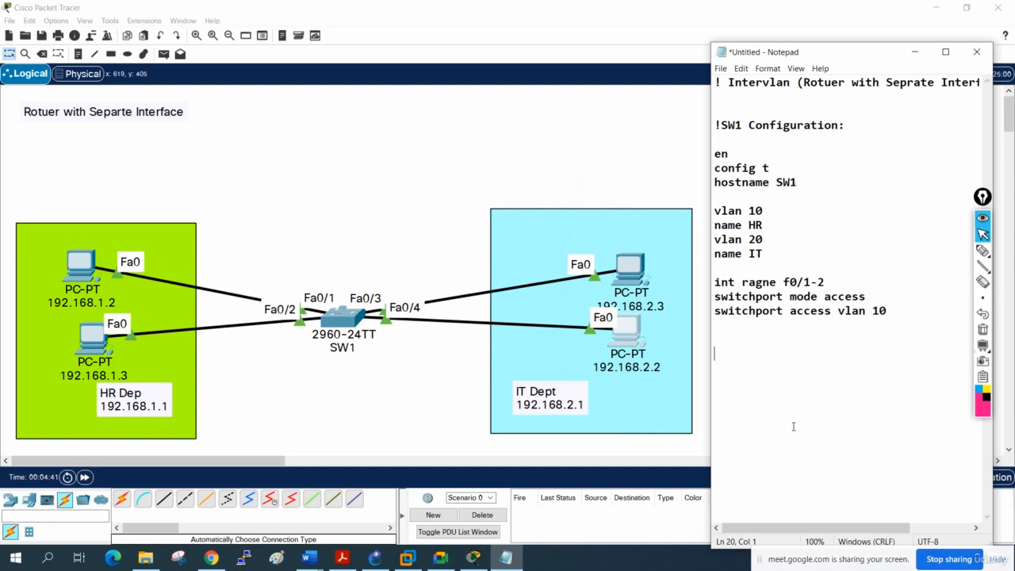
Add commands making int range f0/3-4 access ports in VLAN 20, and end the section with a dashed separator line
text(int range f0/3)
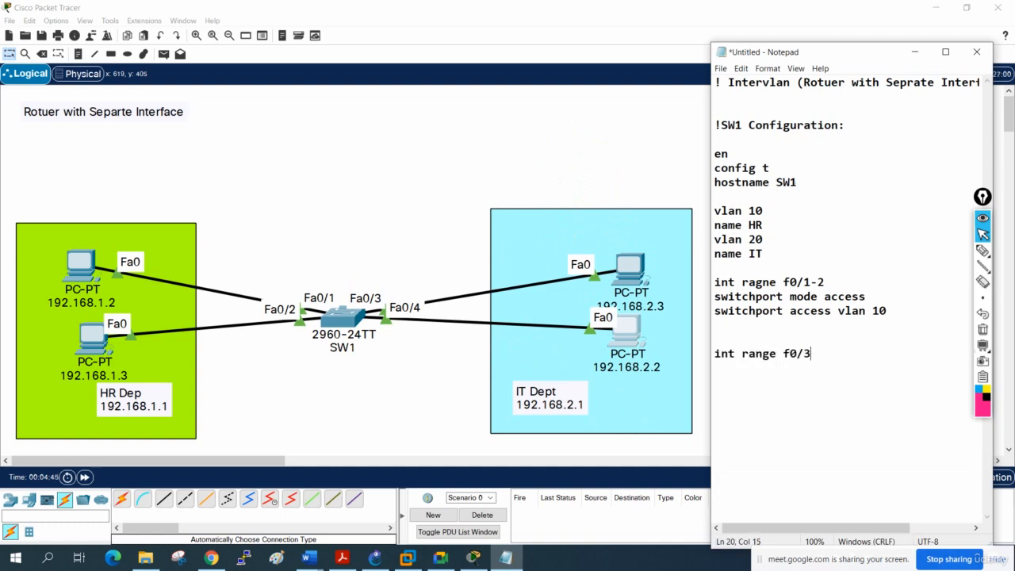
text(-4 )
text(switchport m)
text(ode )
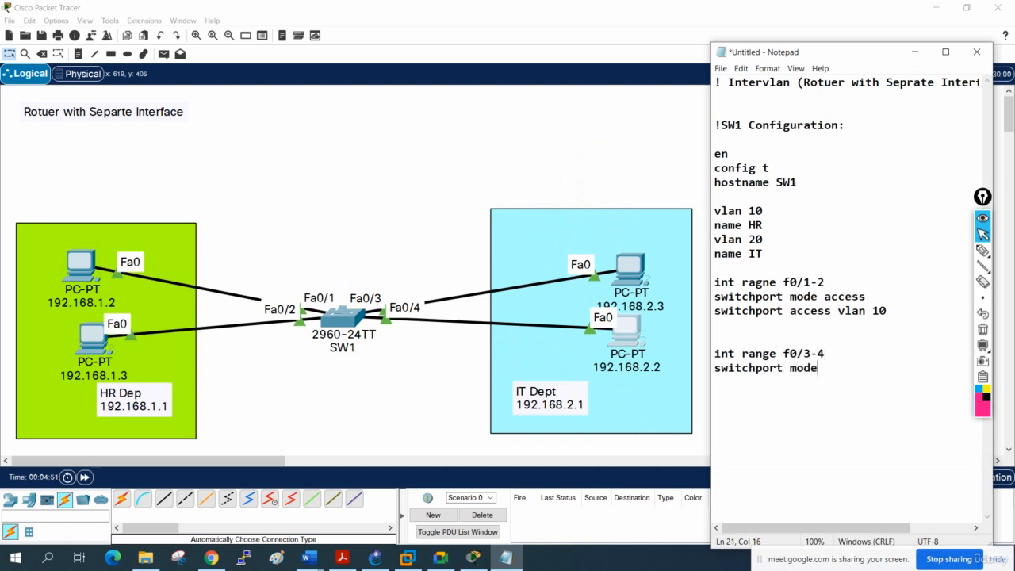
text(access)
key(Return)
text(switchport )
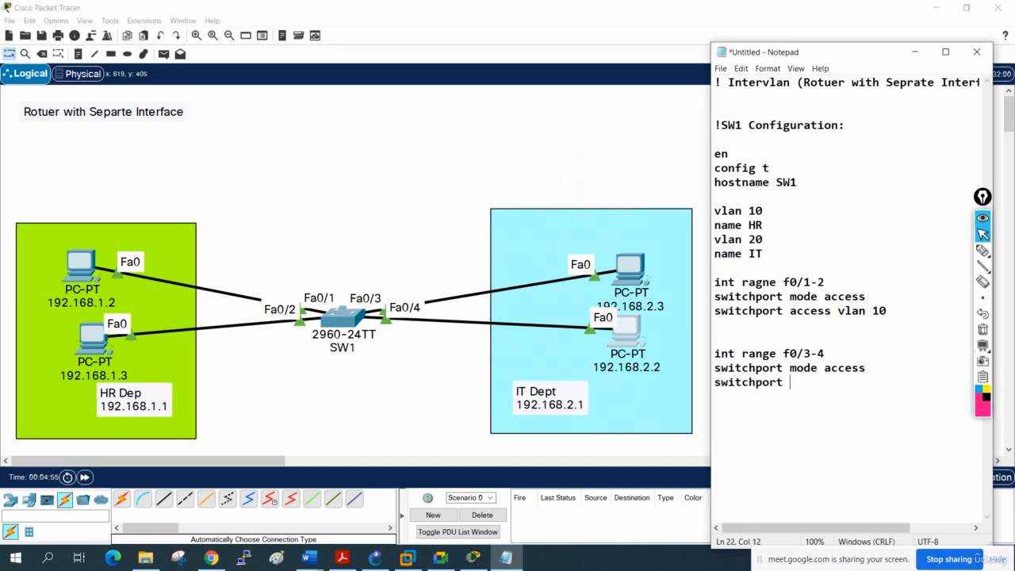
text(access vlan 20  )
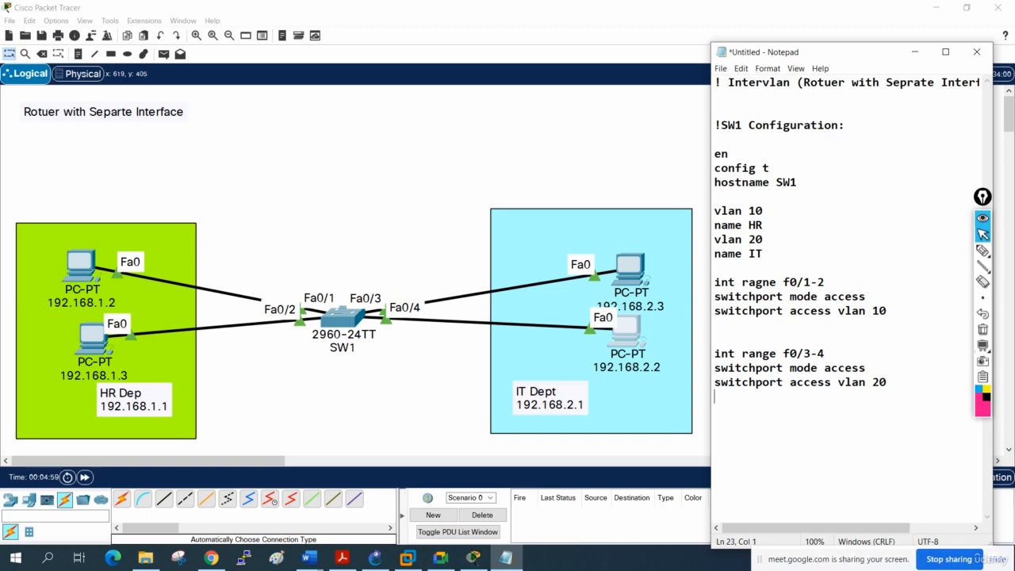
text(-----------------------------------)
Select the whole SW1 configuration block above the dashed line, and open SW1's command line interface in a maximized window
drag(909, 382, 711, 125)
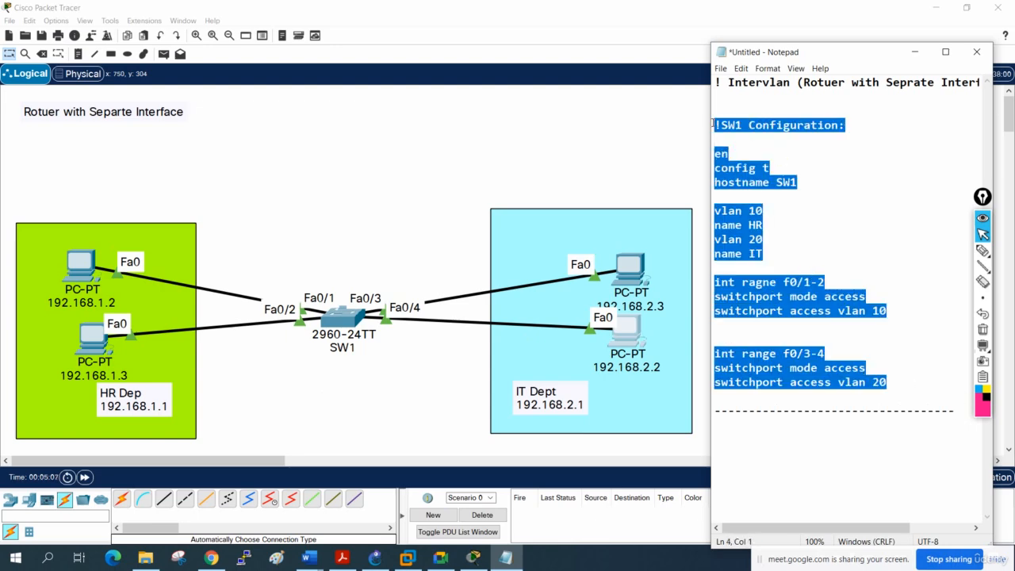
click(342, 316)
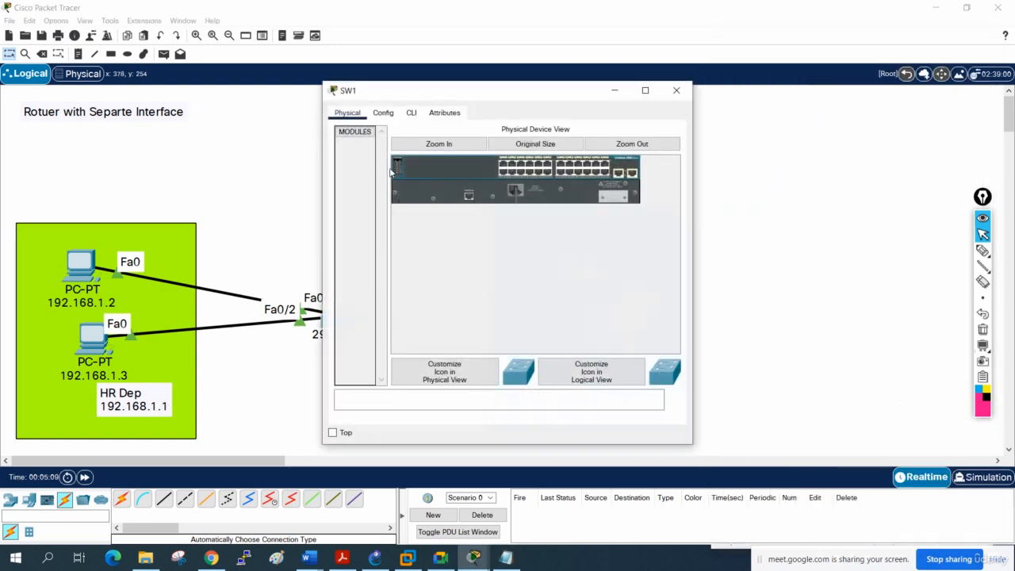
click(411, 113)
click(645, 90)
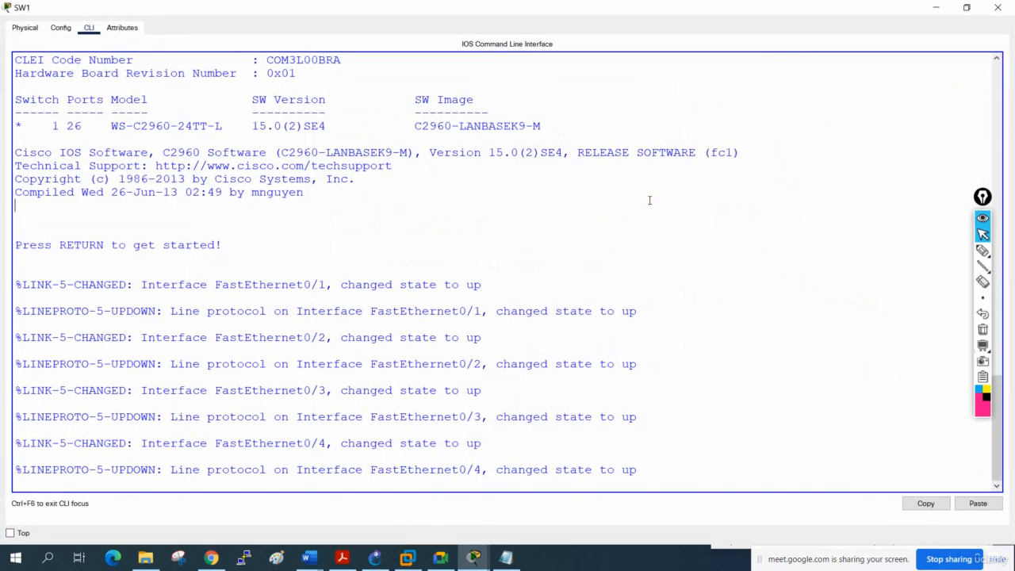
Start SW1's console session and bring up the Switch> prompt, ready for pasting the configuration
key(Return)
key(Return)
key(Return)
key(Return)
key(Return)
key(Return)
key(Return)
key(Return)
key(Return)
key(Return)
key(Return)
key(Return)
right_click(649, 205)
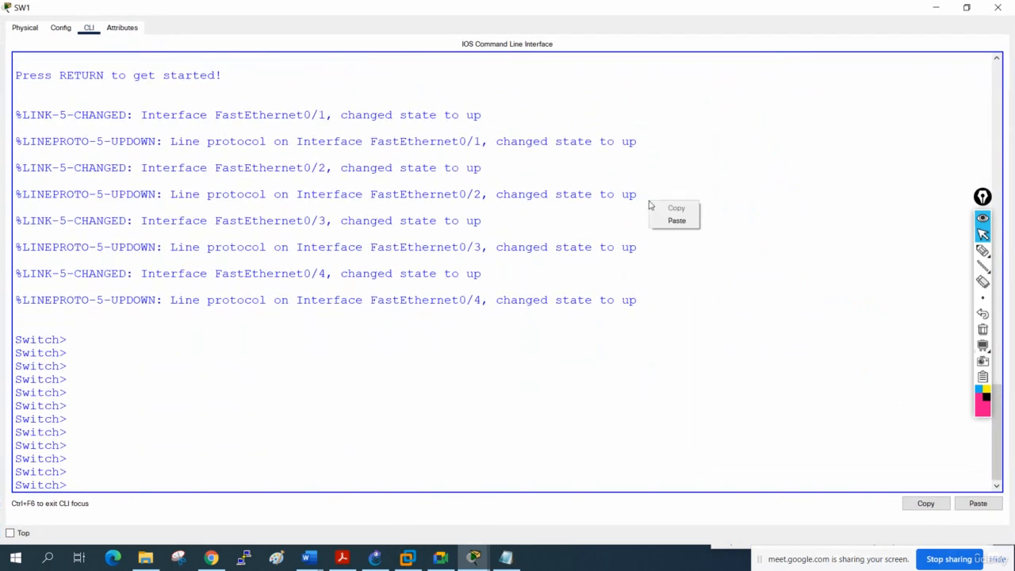
Check the in-call chat messages in the Google Meet window, and return to SW1's command line
click(408, 557)
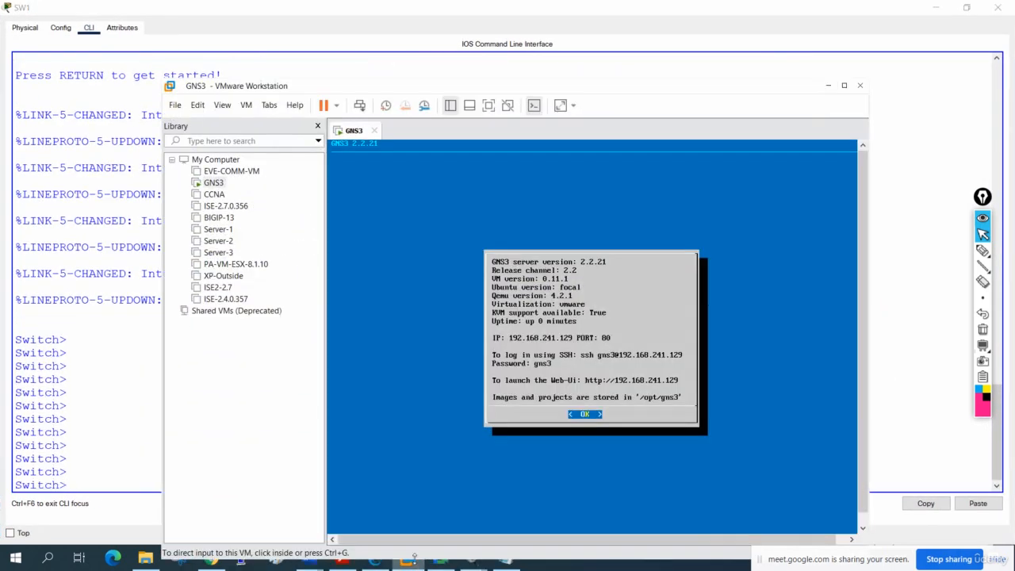
click(829, 86)
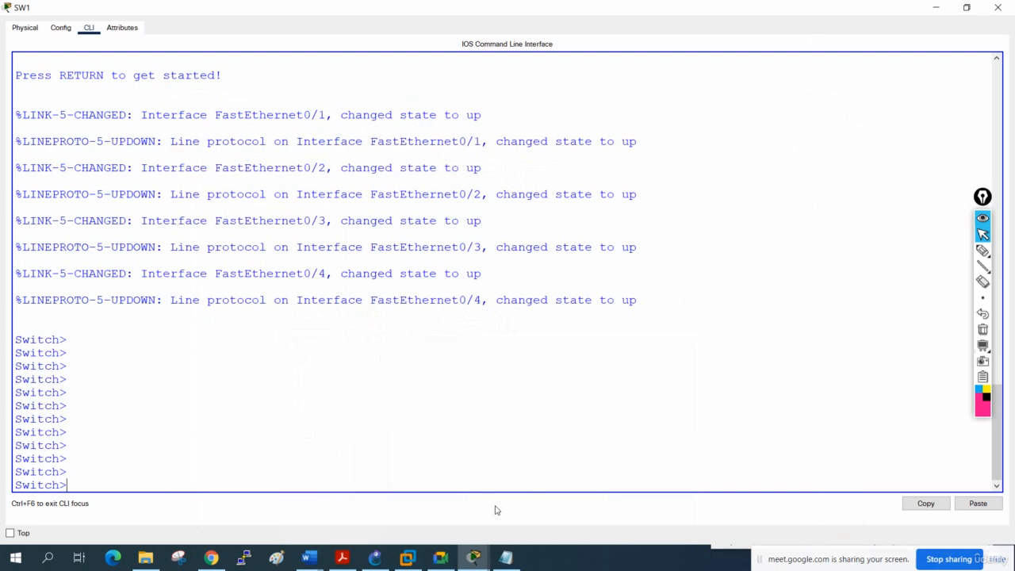
click(440, 557)
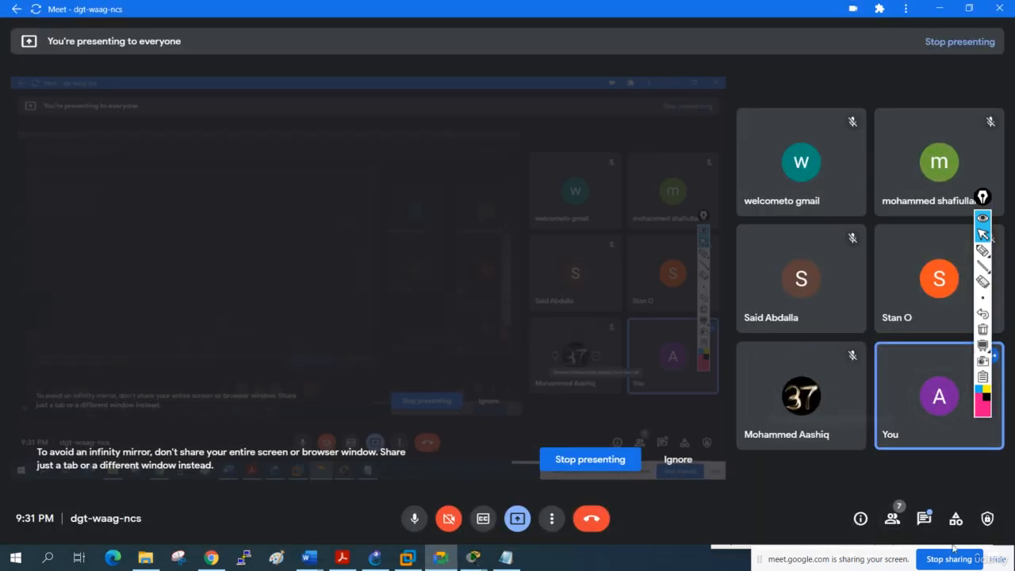
click(924, 517)
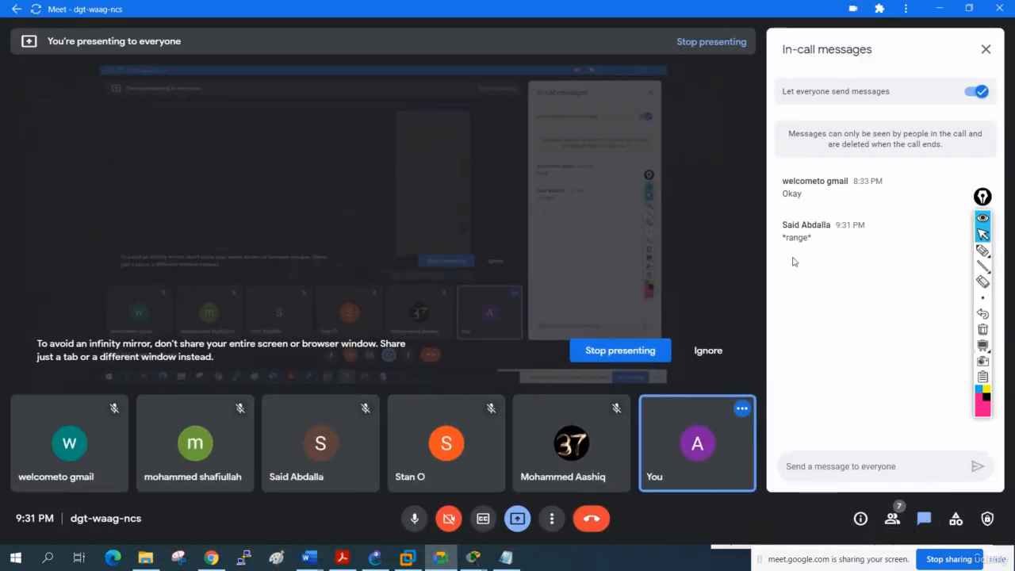
click(939, 8)
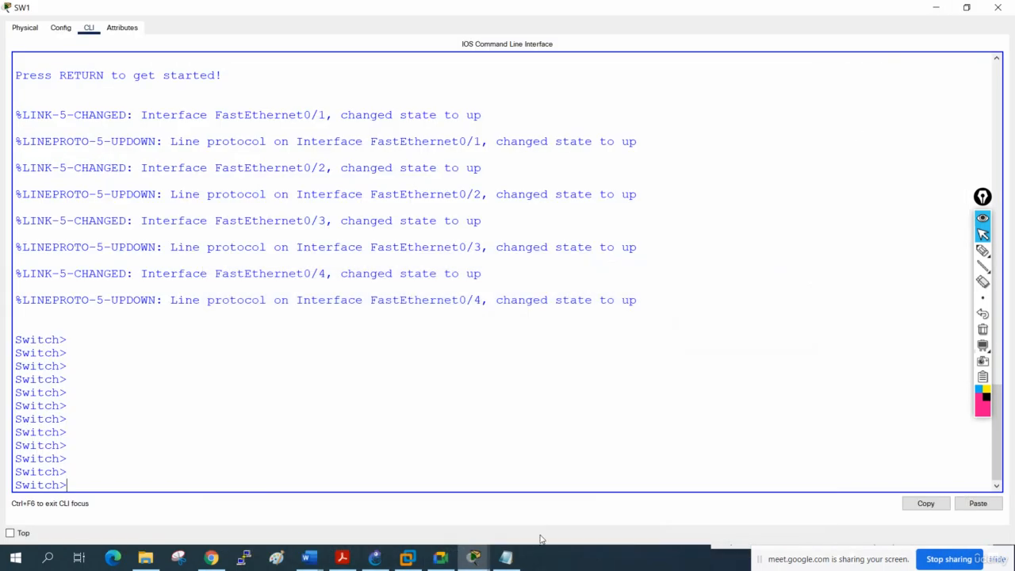
Correct the misspelled "ragne" to "range" in the f0/1-2 interface line of the Notepad script
click(506, 558)
click(753, 325)
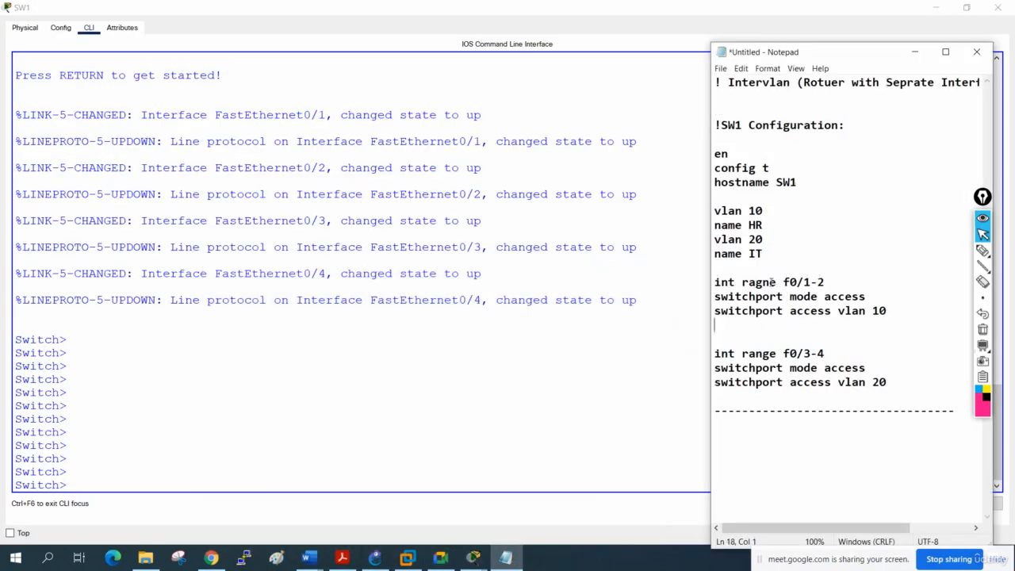
click(777, 282)
double_click(763, 353)
key(ctrl+c)
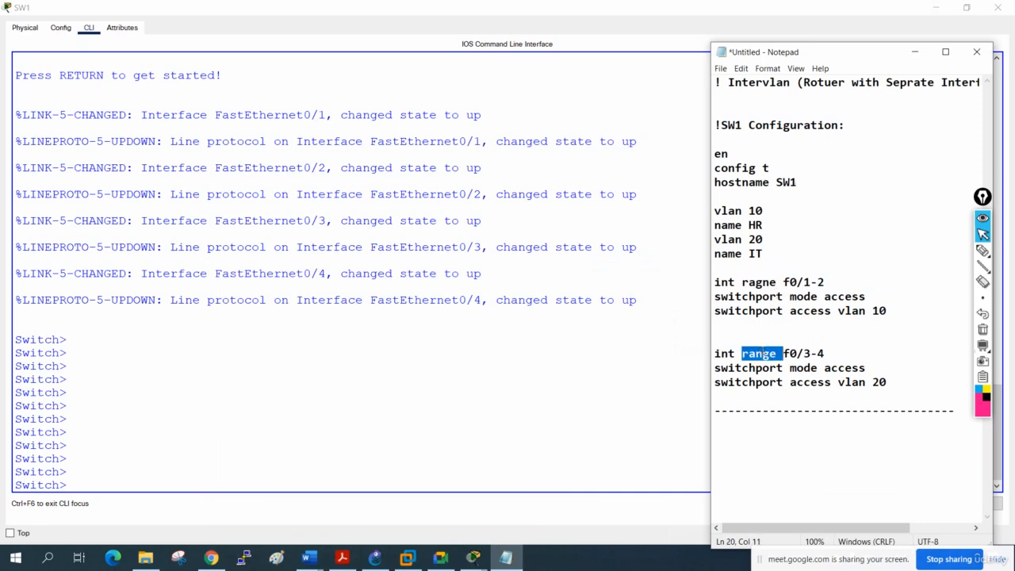
double_click(762, 282)
key(ctrl+v)
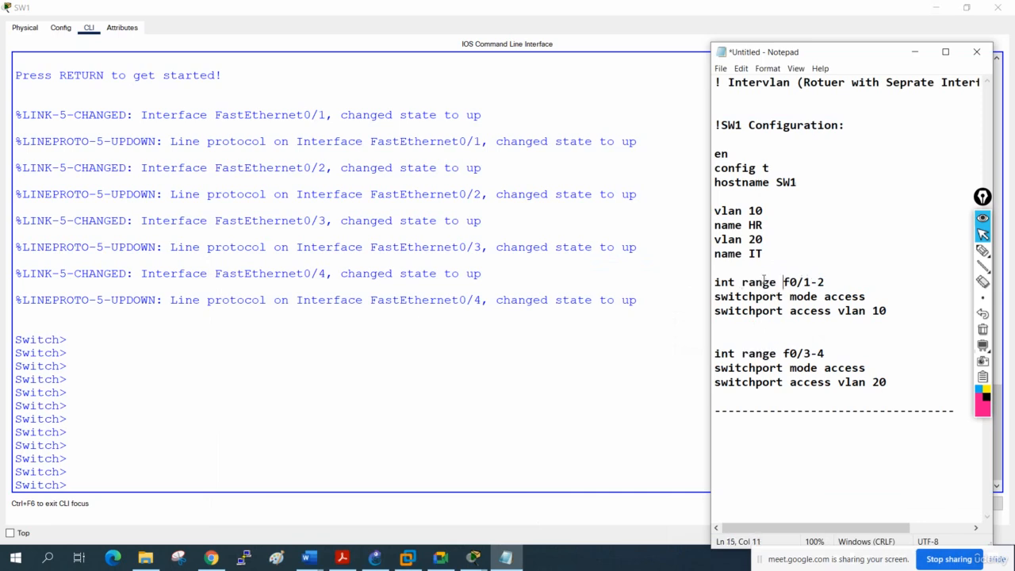
Copy the corrected SW1 configuration block from Notepad and paste it into SW1's command line in Packet Tracer
click(837, 311)
drag(902, 385, 708, 126)
right_click(725, 154)
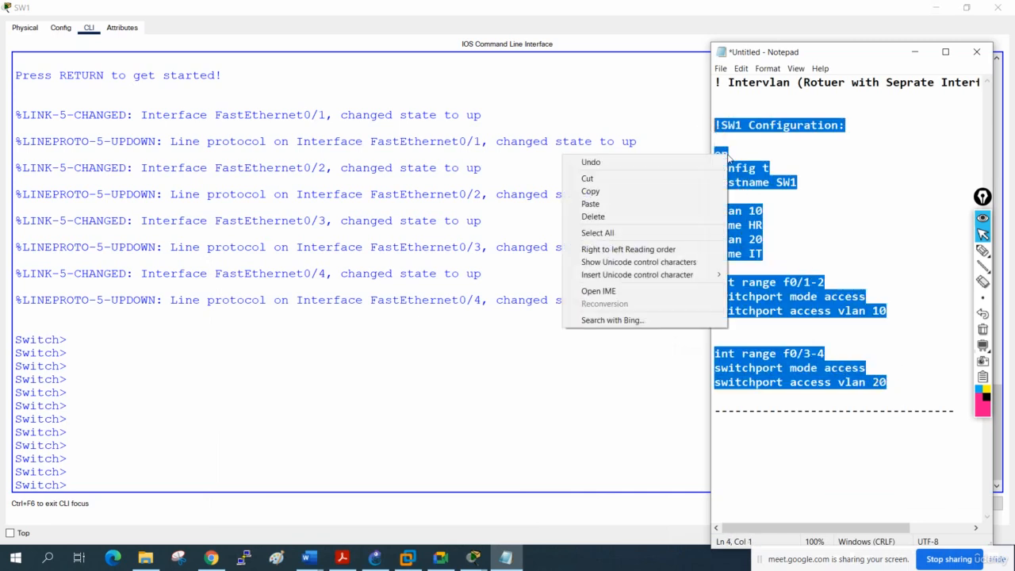
click(698, 191)
click(312, 322)
right_click(313, 327)
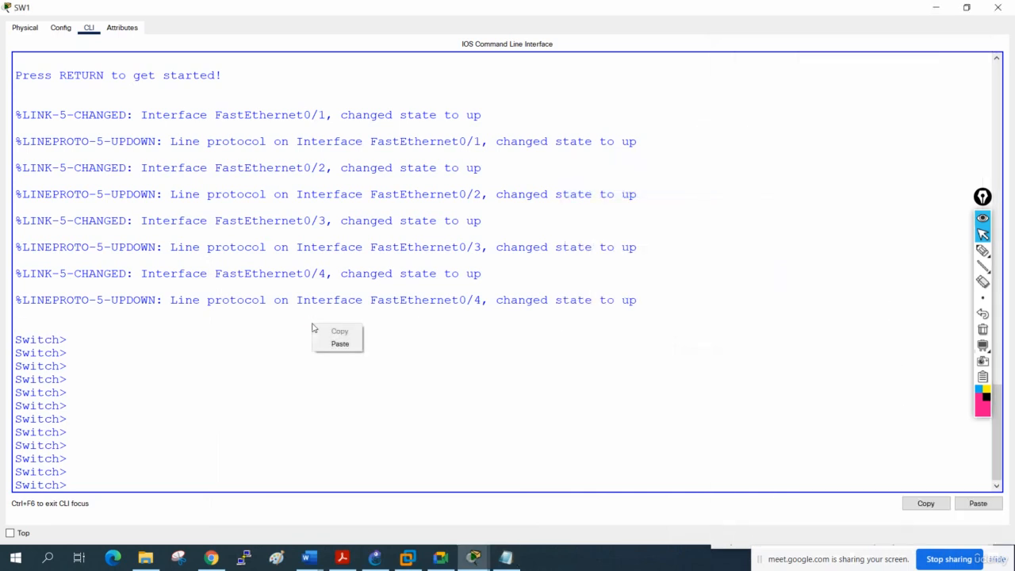
click(340, 343)
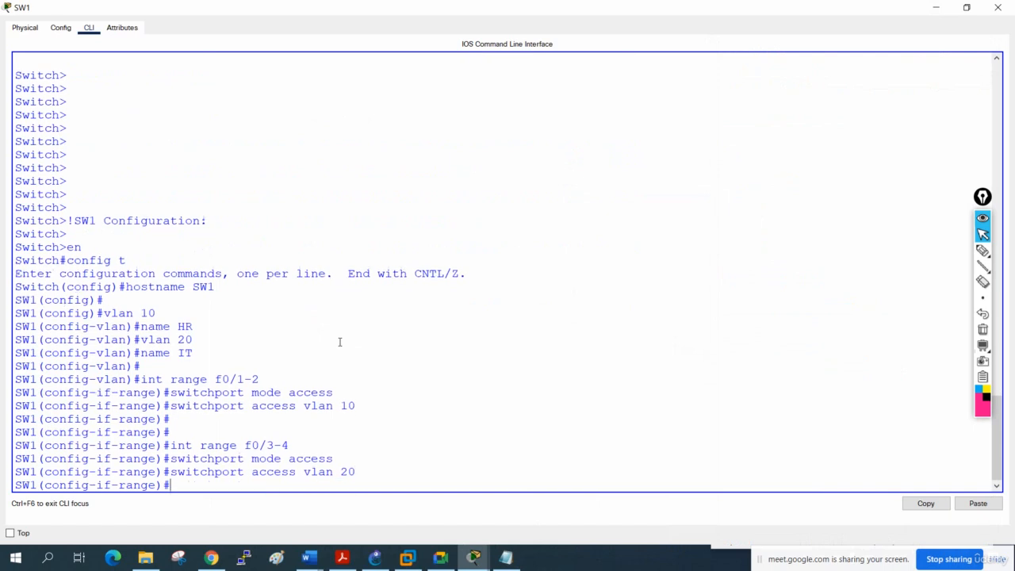
Leave configuration mode on SW1, run "sh vlan br", and highlight the HR and IT VLAN rows
key(ctrl+z)
key(Return)
key(Return)
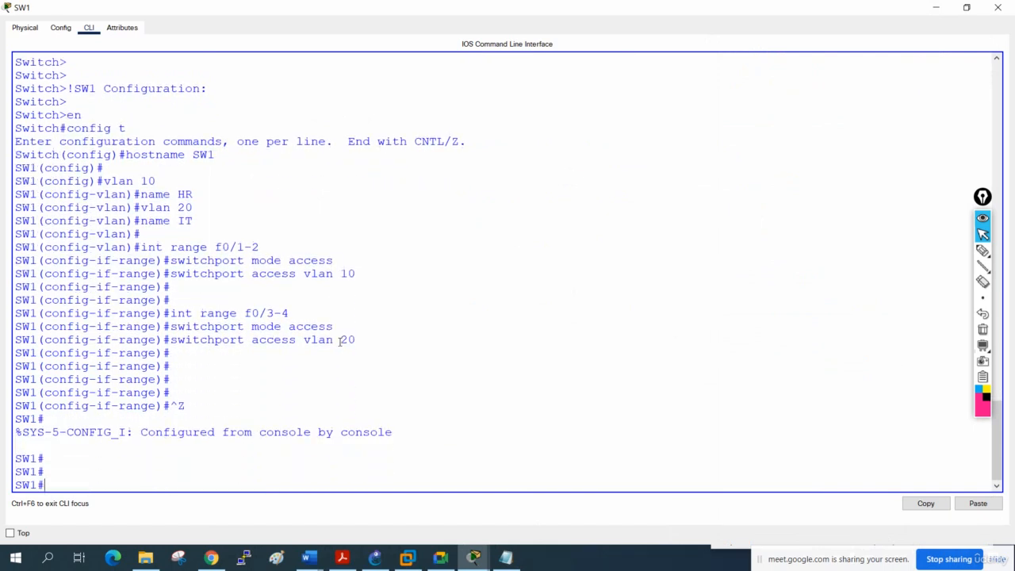
text(sh vlan br)
key(Return)
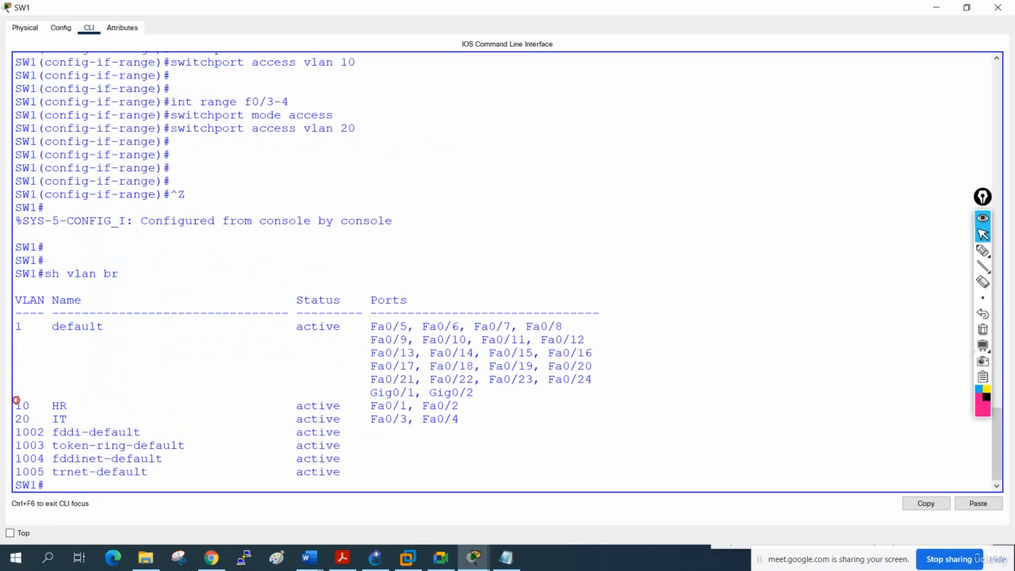
drag(16, 400, 474, 416)
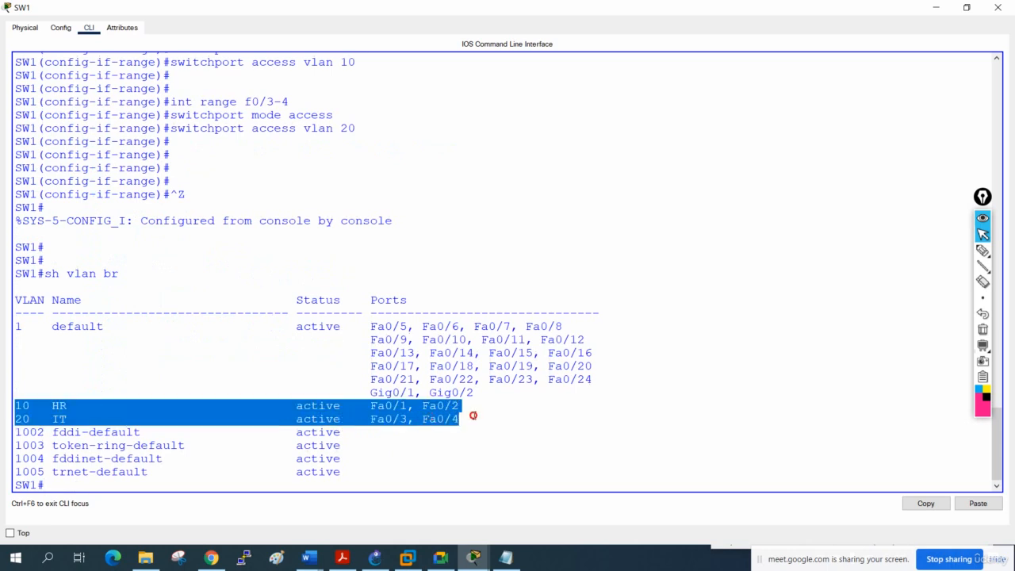
Close SW1's window and fast-forward the simulation time on the Packet Tracer workspace
click(998, 7)
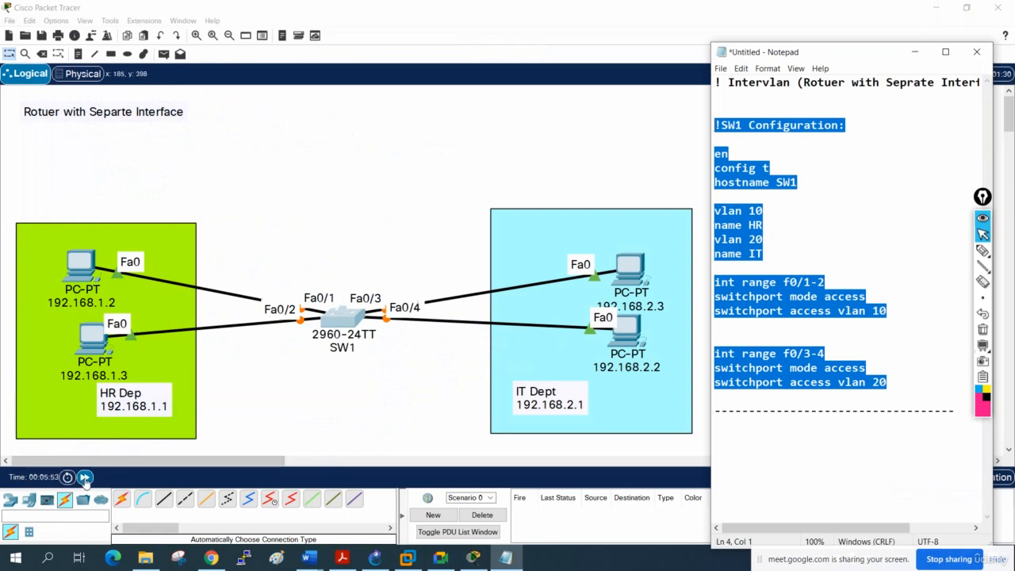
click(85, 477)
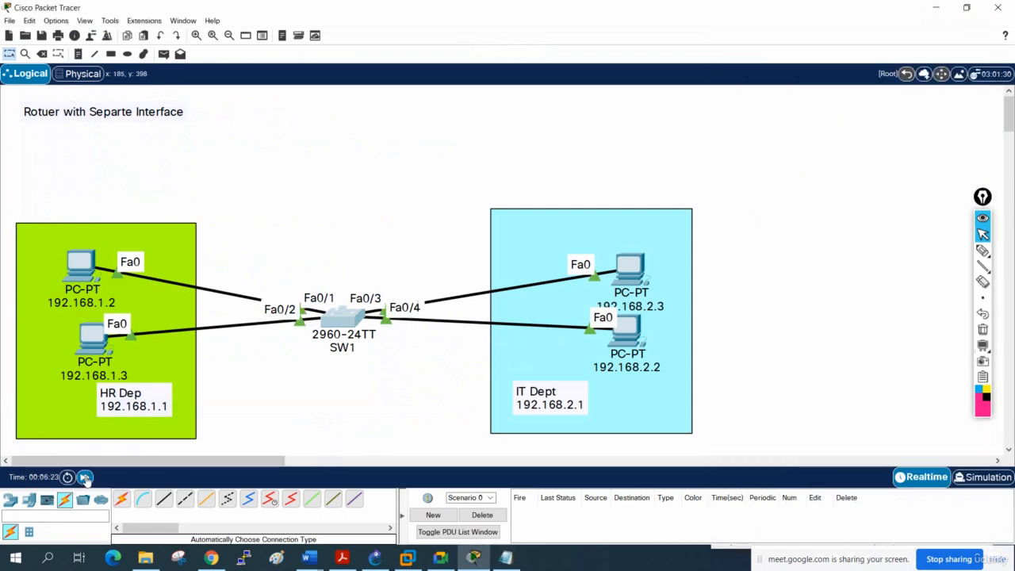
click(85, 476)
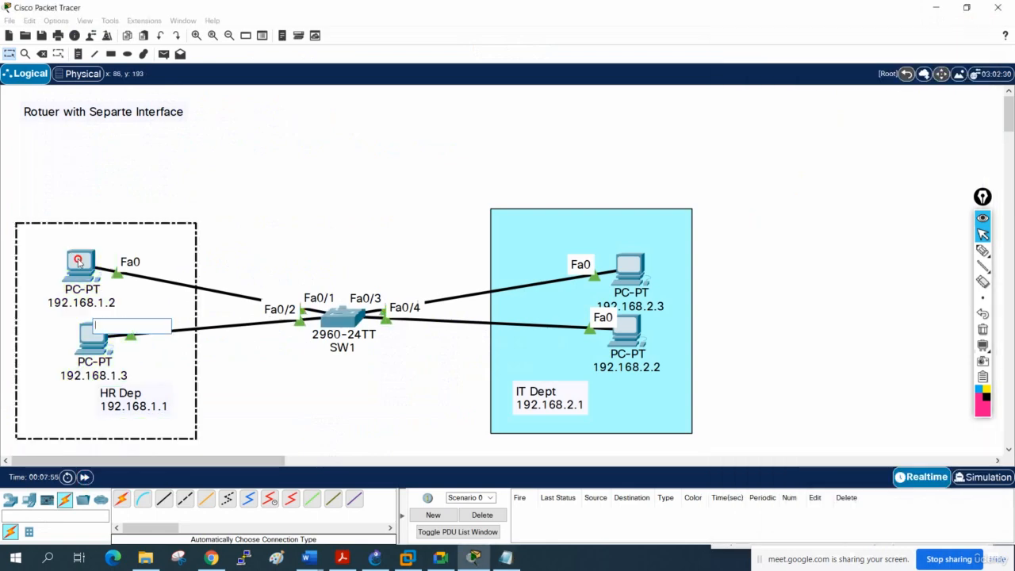
Open the command prompt of HR PC 192.168.1.2, widen its window beside the topology, and ping 192.168.1.3
click(78, 263)
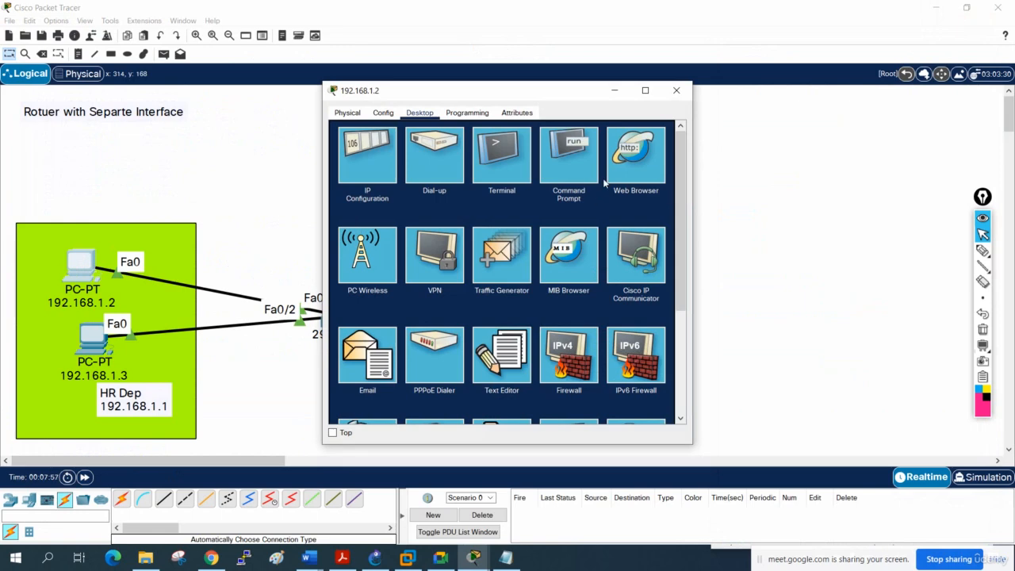
click(591, 168)
drag(691, 176, 904, 175)
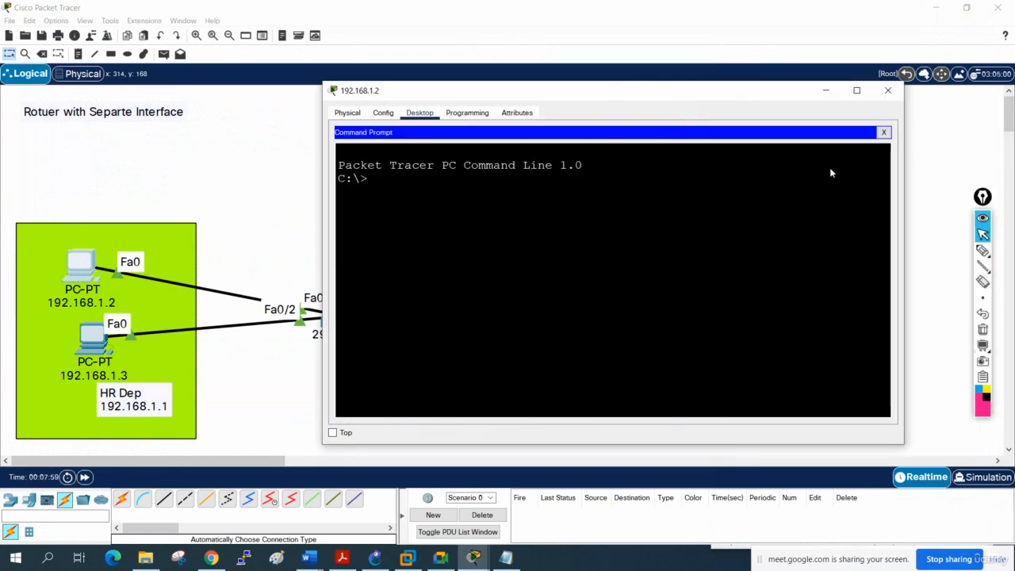
drag(670, 97, 889, 208)
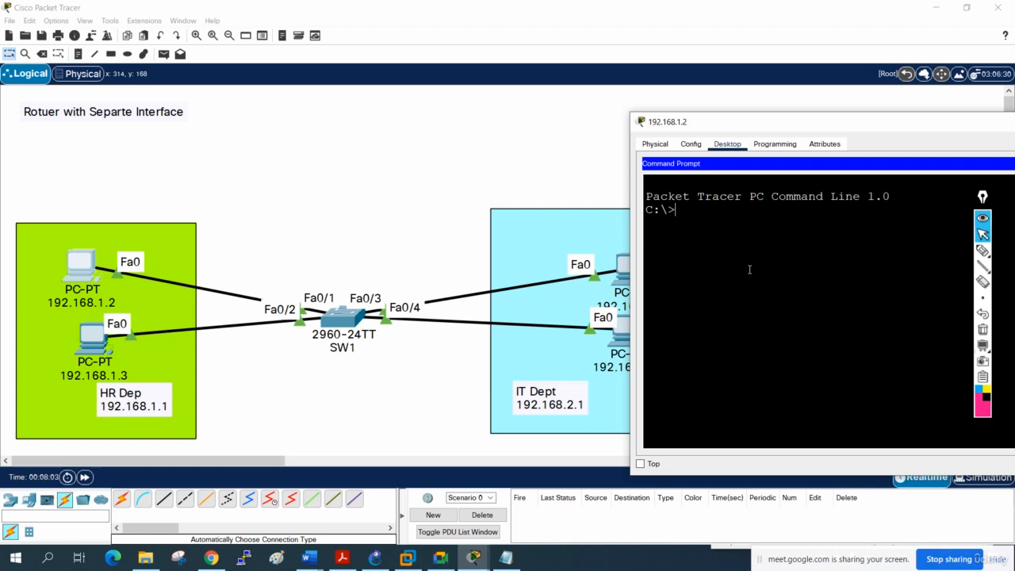
text(ping 192.168.1.3)
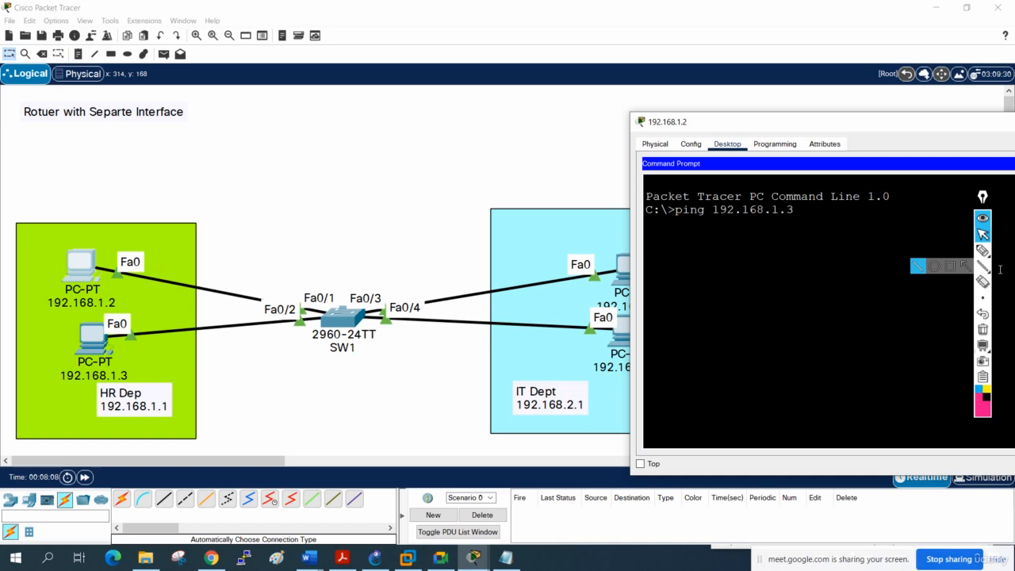
key(Return)
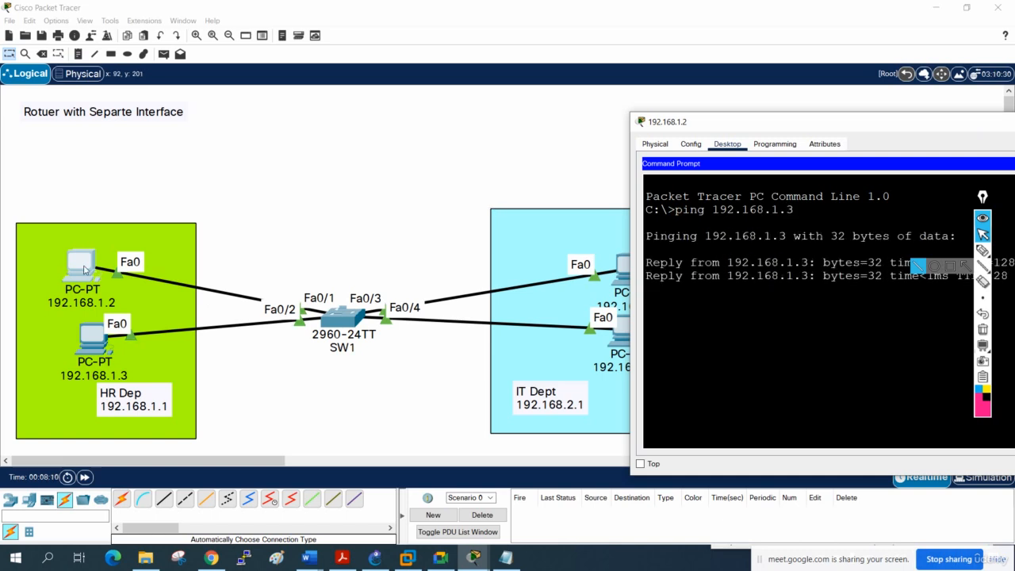
drag(734, 121, 590, 132)
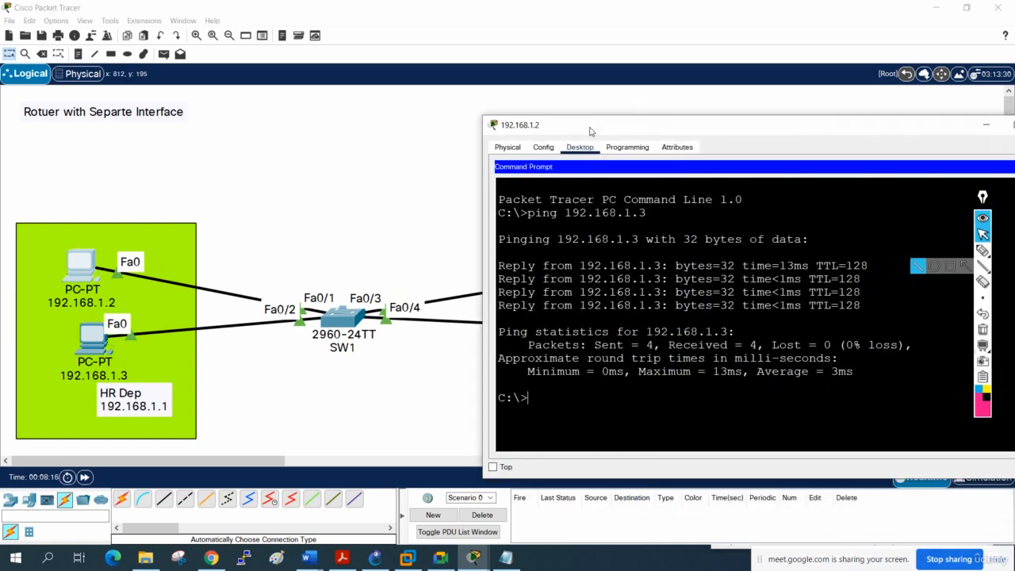
key(Up)
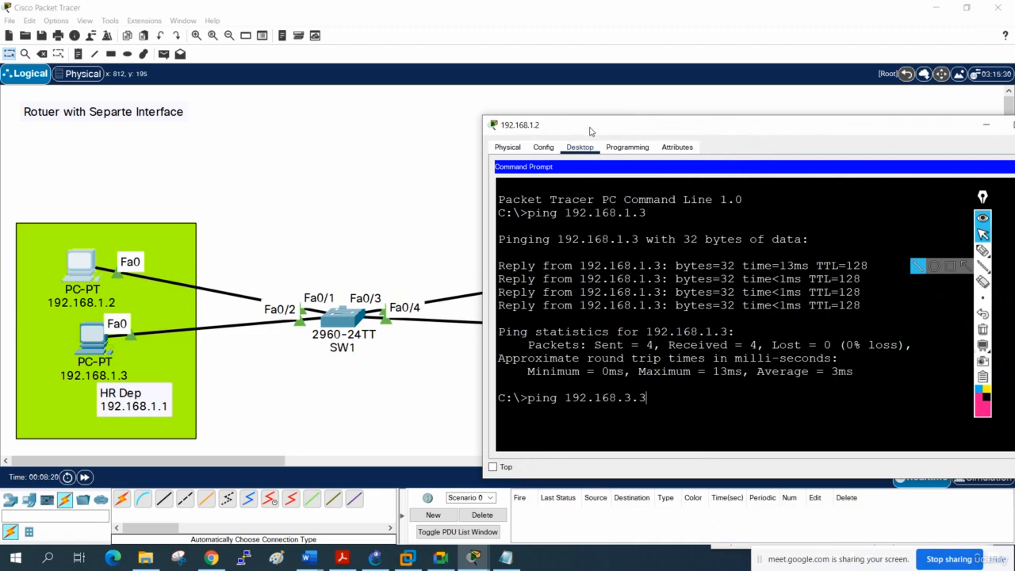
key(Return)
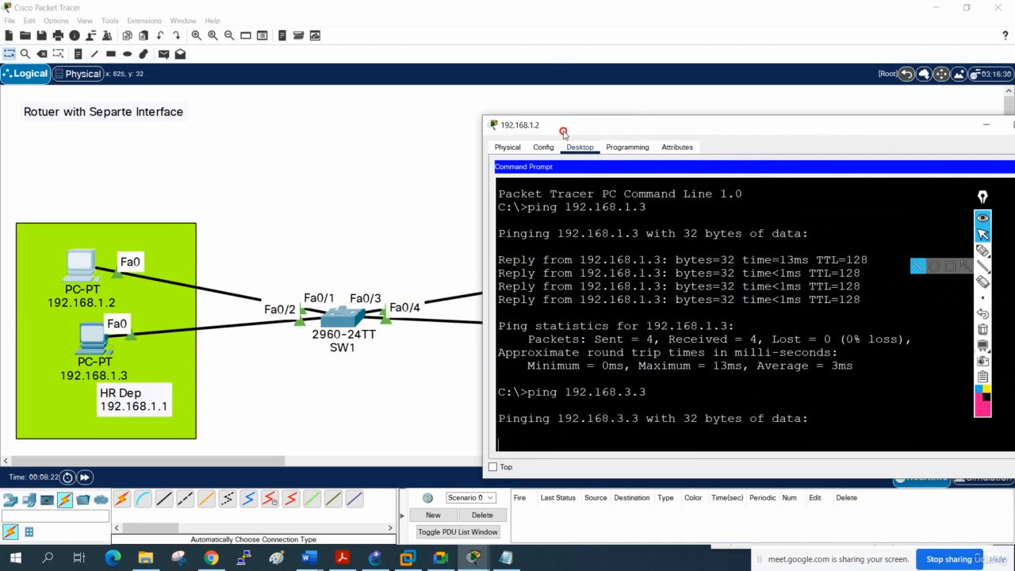
drag(563, 131, 528, 94)
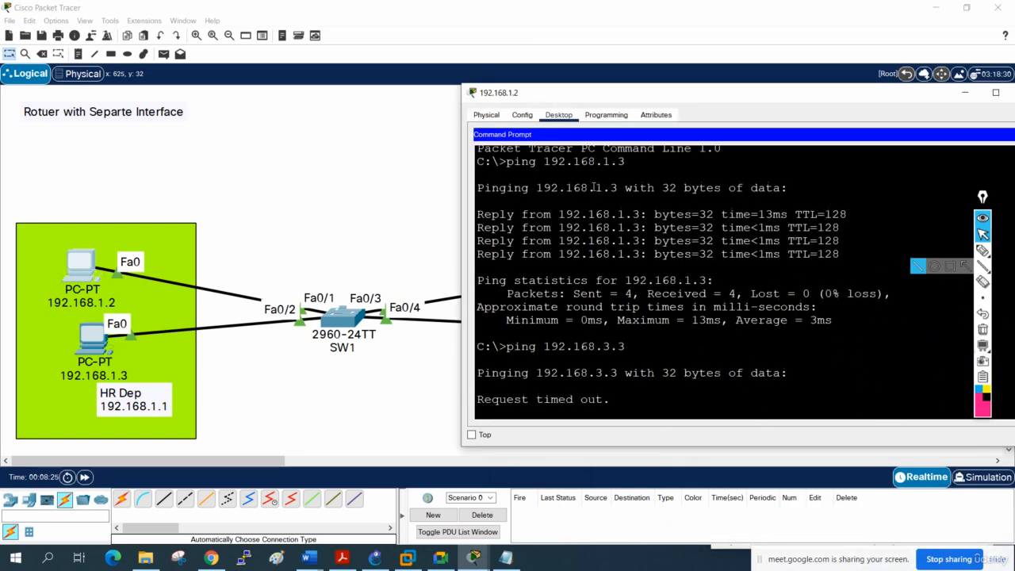
key(ctrl+c)
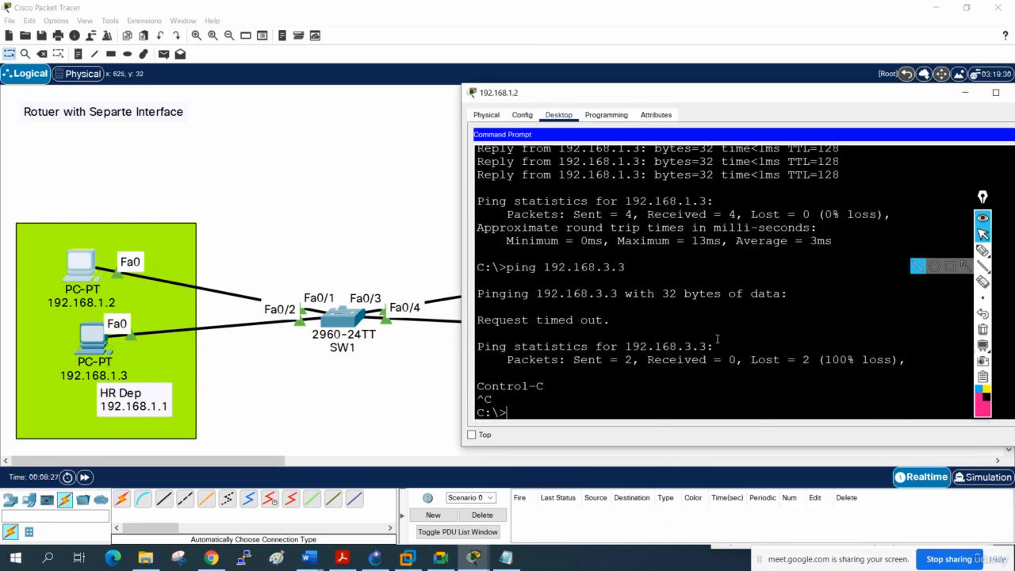
Ping IT PC 192.168.2.2 from HR PC 192.168.1.2, and move the PC window clear of the IT area
key(Up)
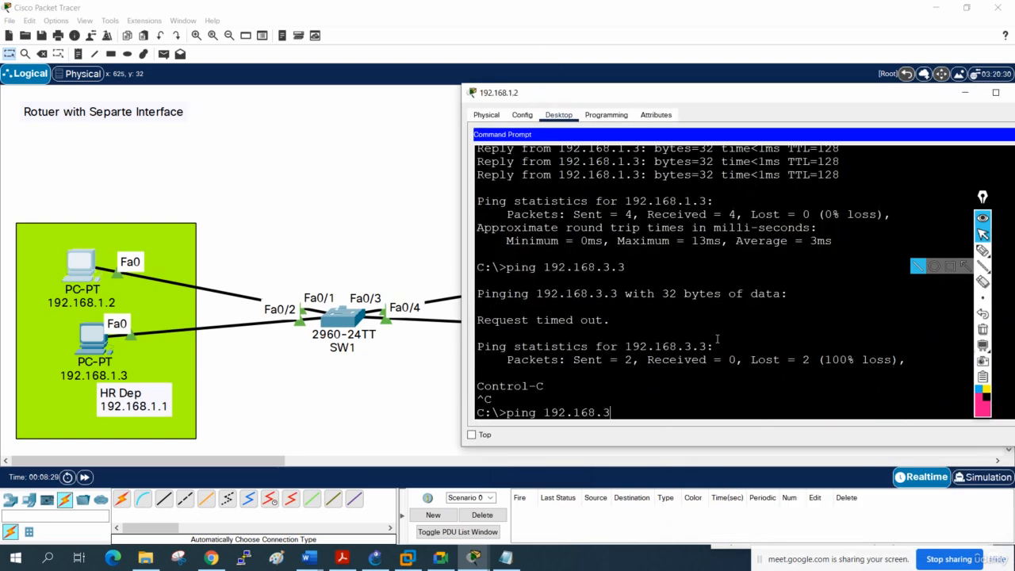
key(BackSpace)
text(2.2)
key(Return)
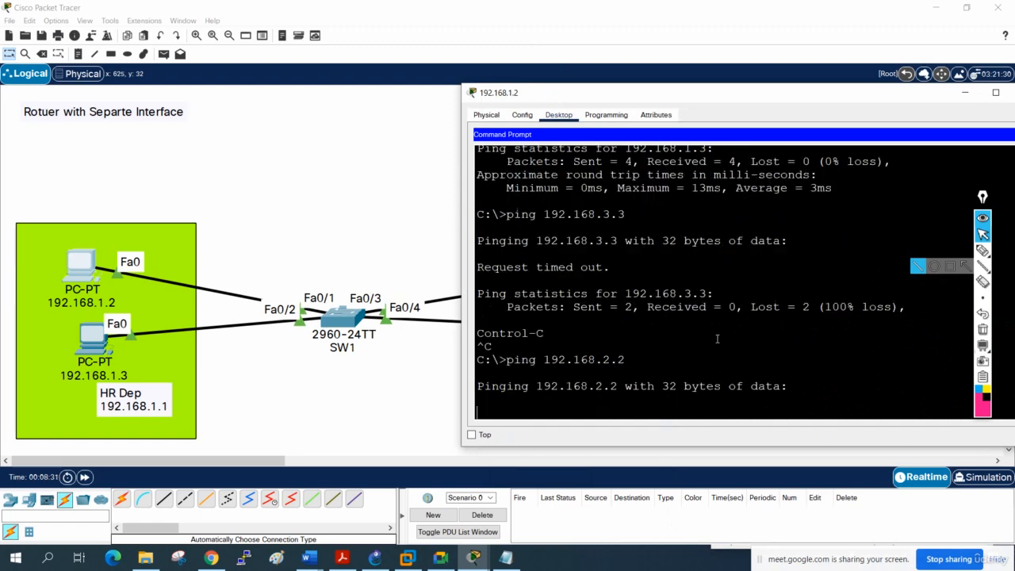
drag(710, 97, 959, 236)
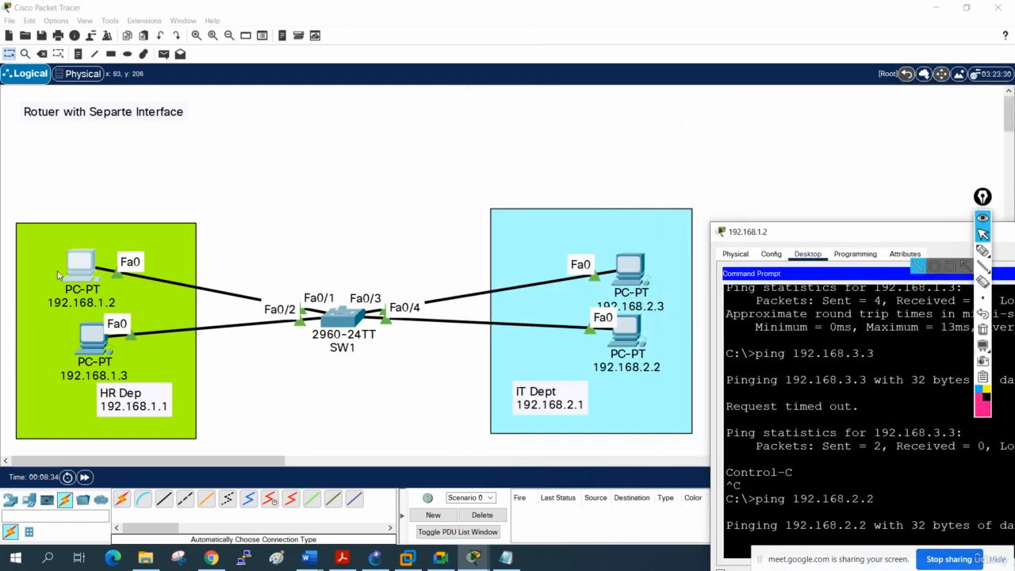
drag(816, 236, 833, 101)
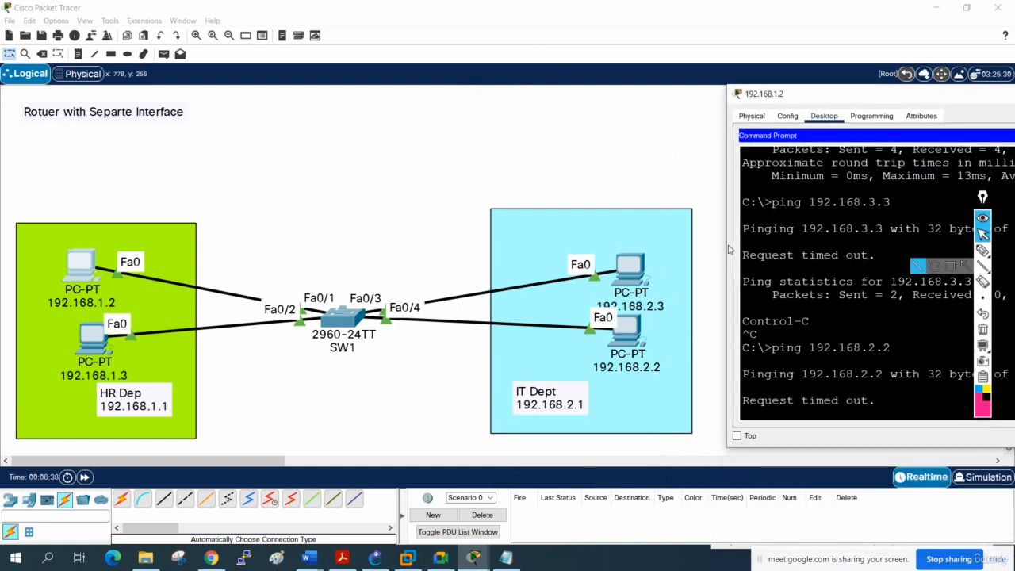
Use the screen annotation pen to underline the network number in 192.168.2.3 and draw a circled cross above SW1
click(983, 251)
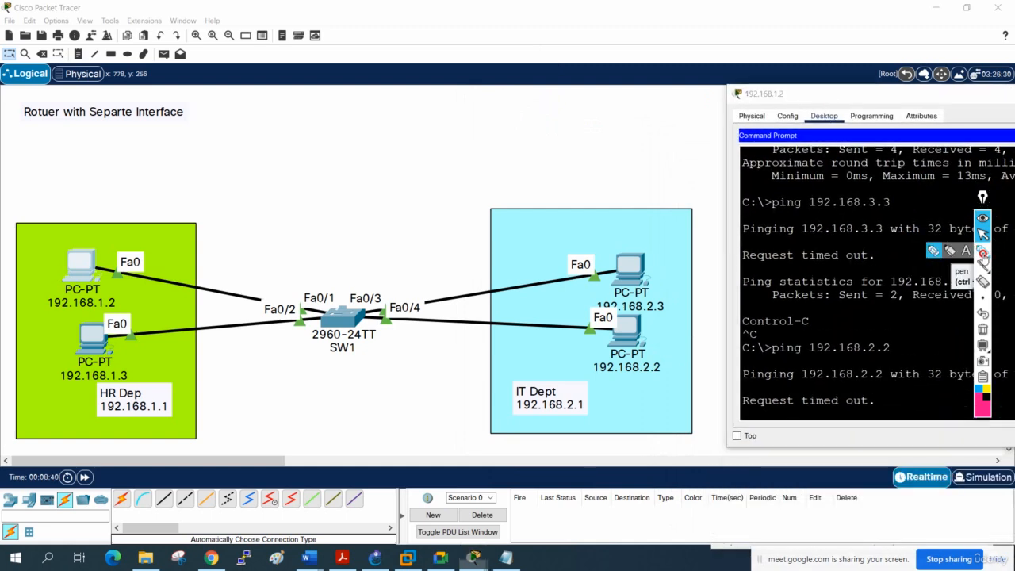
drag(647, 314, 656, 312)
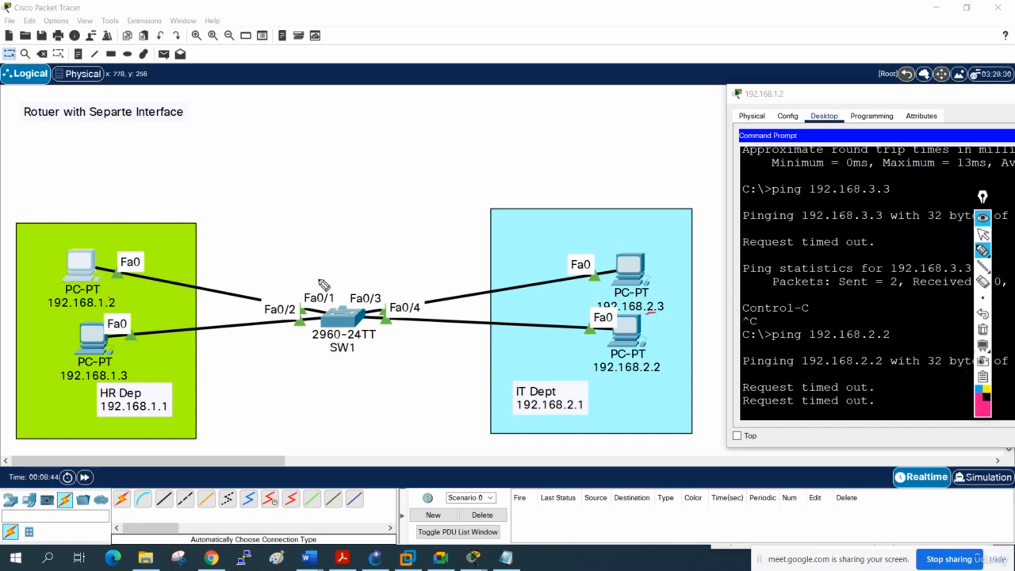
mouse_move(347, 228)
mouse_down()
mouse_move(340, 262)
mouse_move(353, 230)
mouse_move(363, 282)
mouse_up()
drag(339, 267, 375, 262)
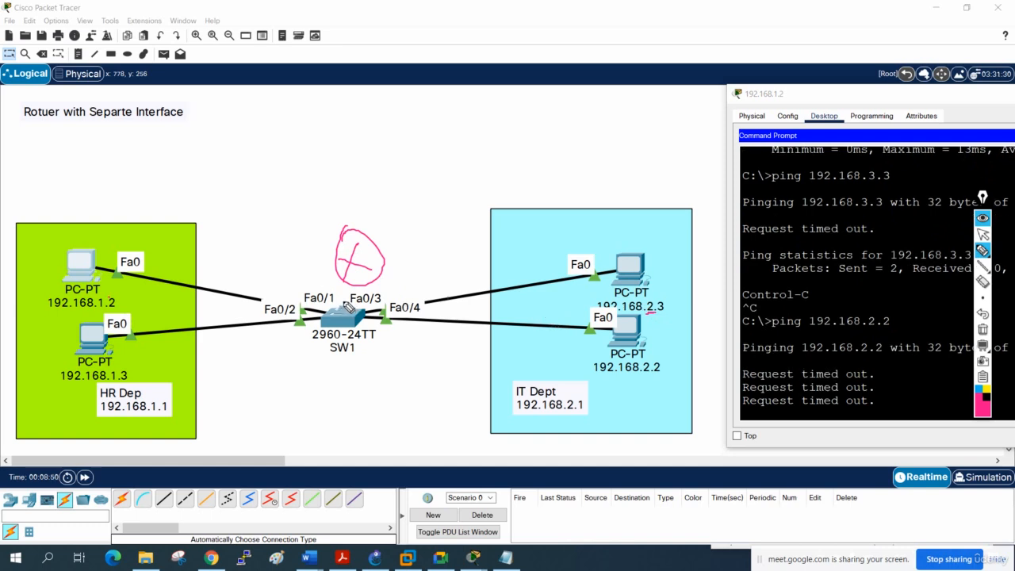
Clear the screen annotations, return to the normal pointer, and close the window of HR PC 192.168.1.2
click(982, 329)
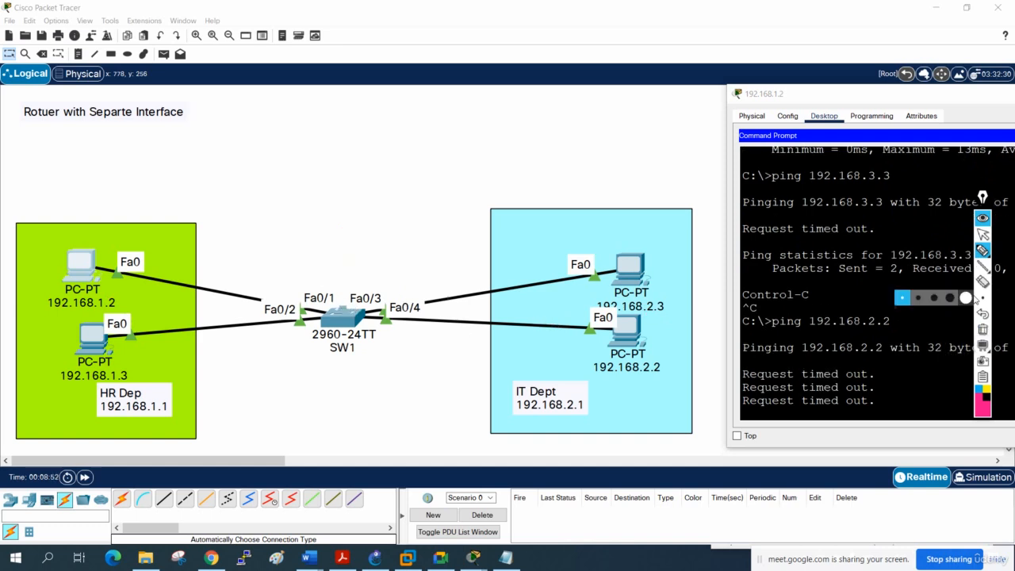
click(983, 234)
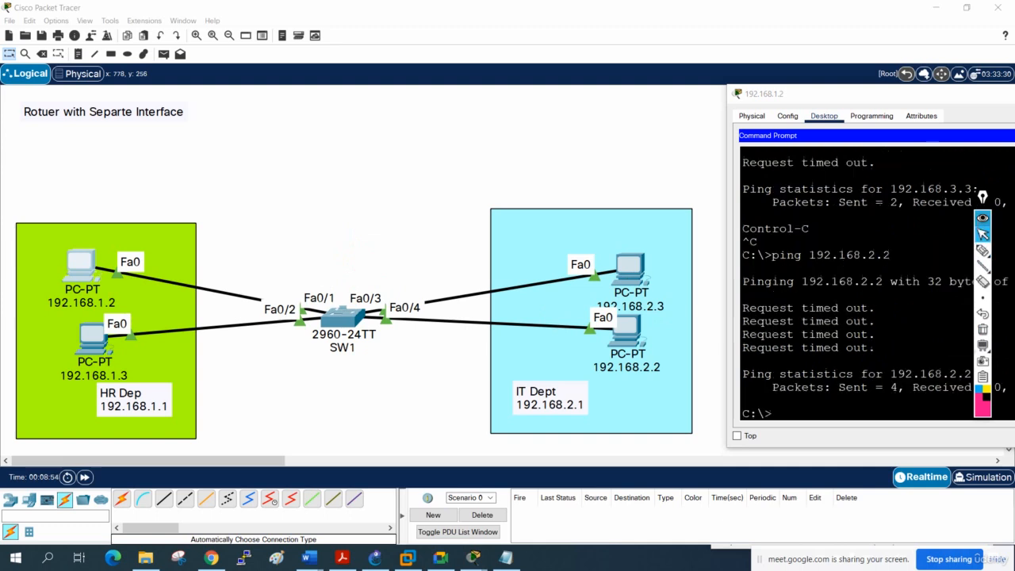
drag(973, 92, 659, 117)
click(894, 113)
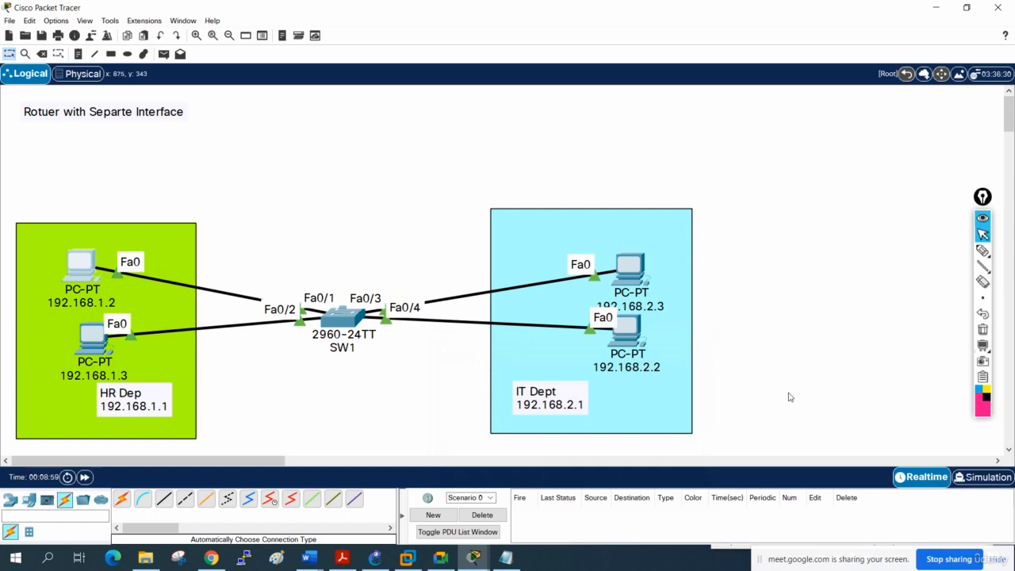
Place a 2811 router above SW1, rename it R1, and adjust its position slightly
click(10, 499)
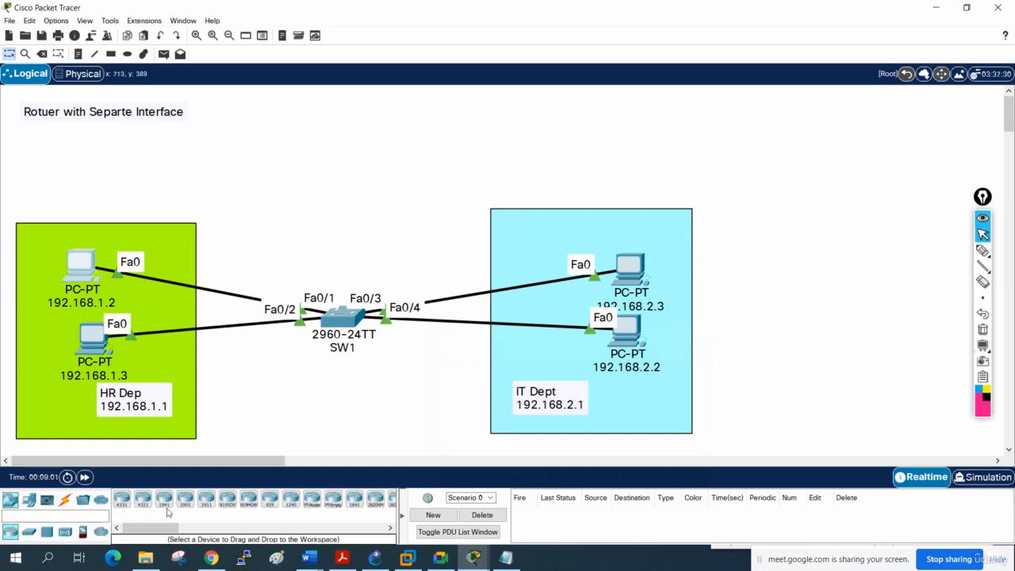
drag(129, 527, 172, 538)
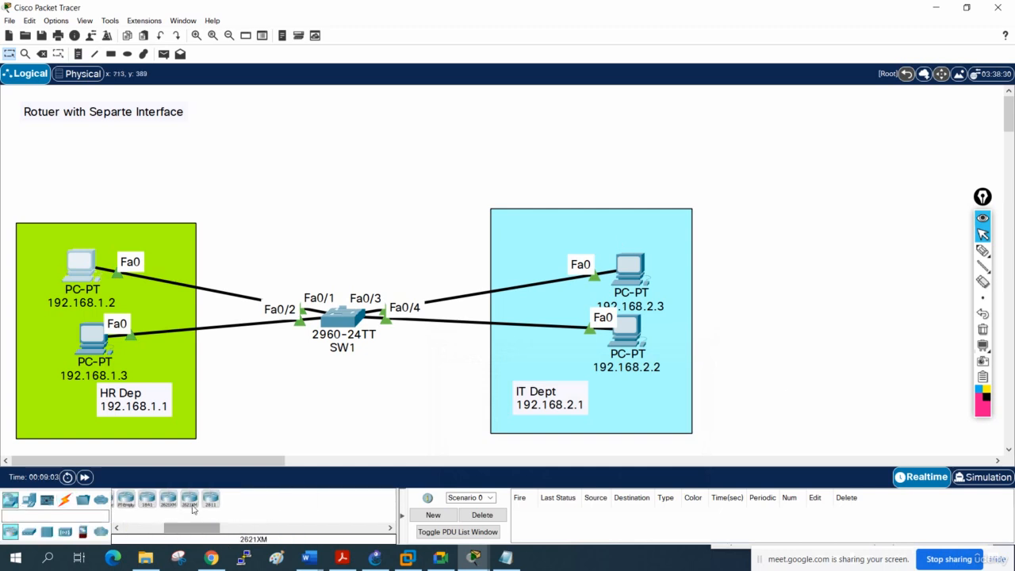
drag(210, 498, 352, 139)
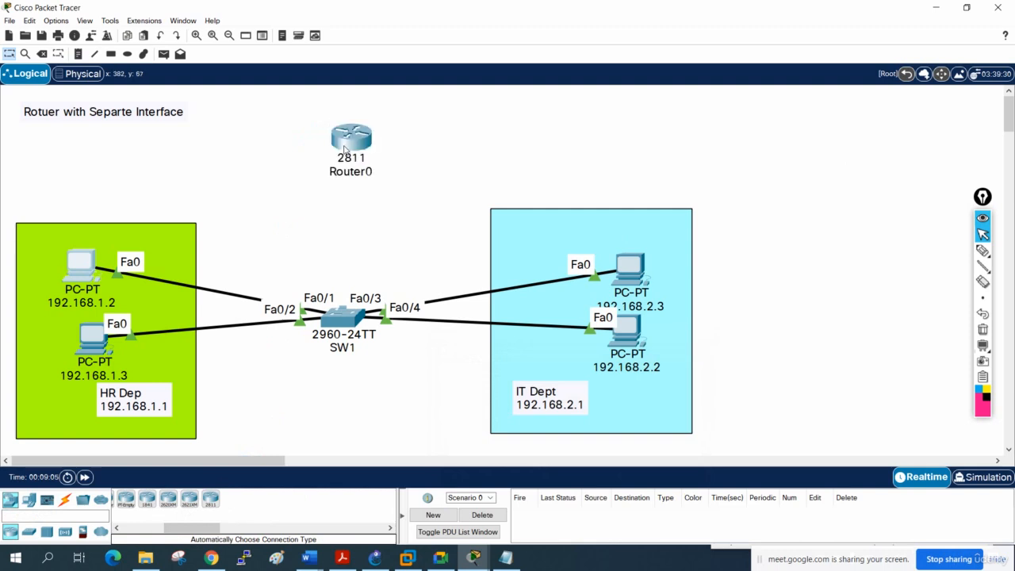
click(349, 171)
text(R)
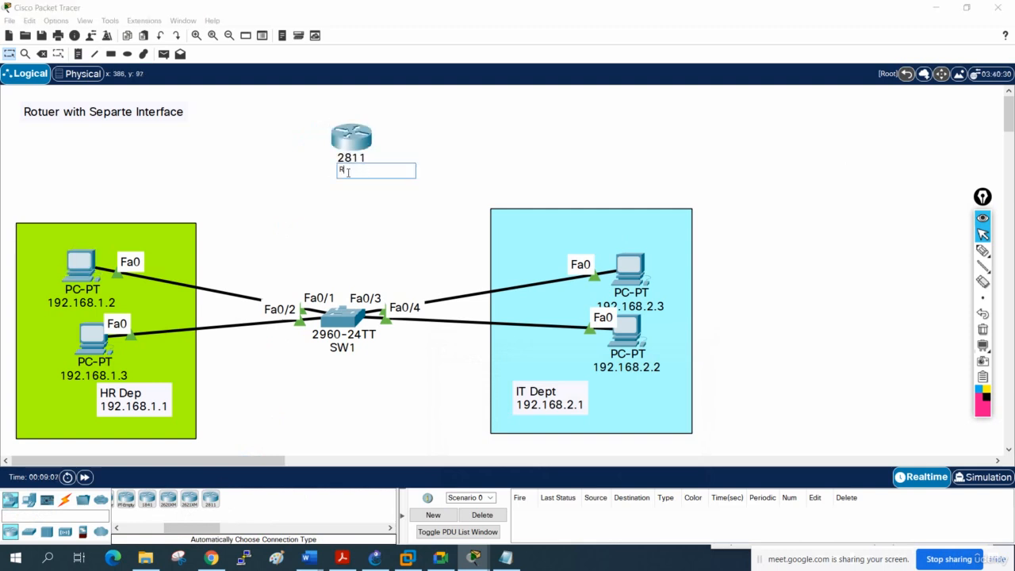
text(1)
click(746, 184)
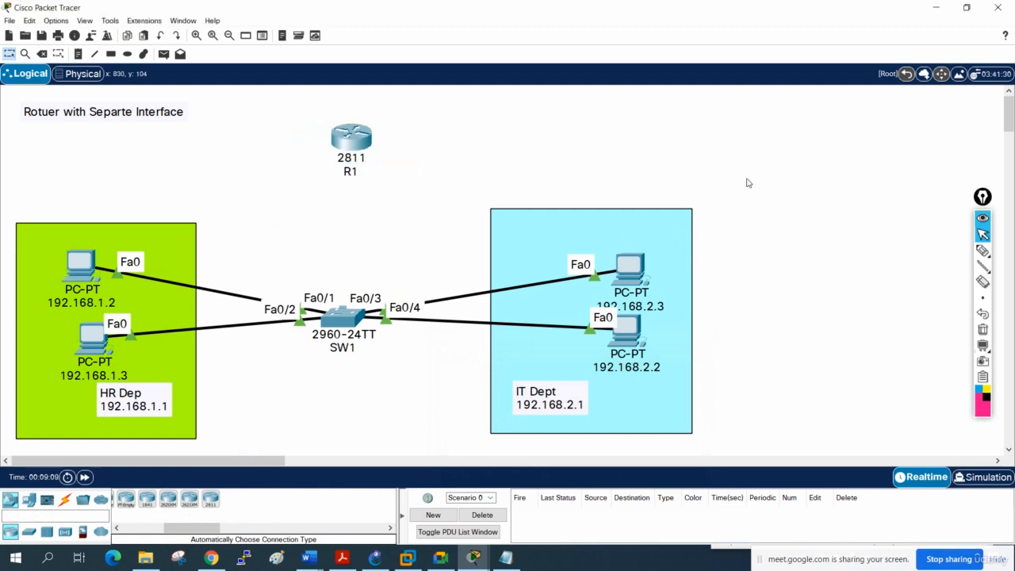
drag(370, 142, 366, 137)
click(357, 257)
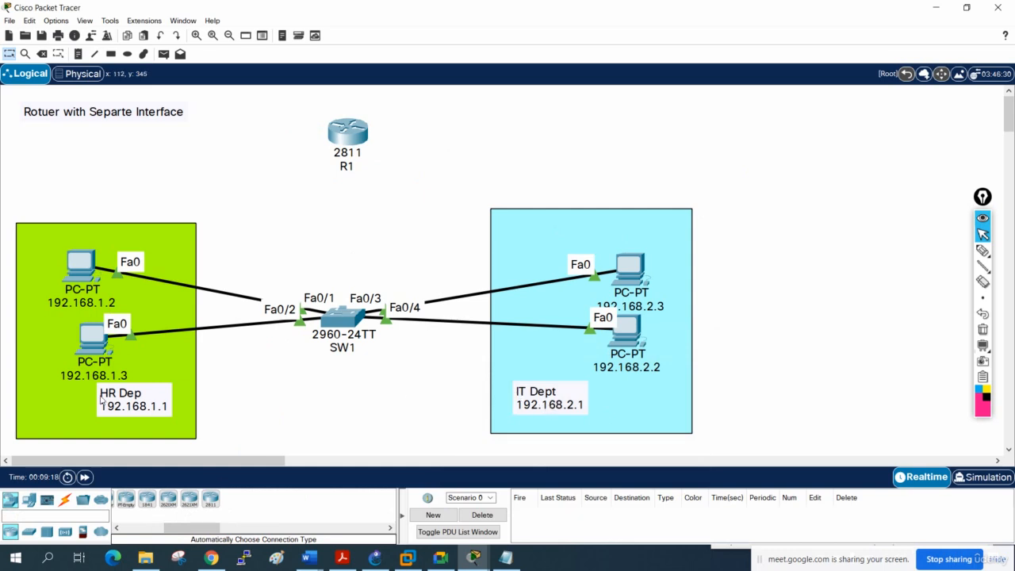
Connect SW1 to R1 with two automatically chosen links, Fa0/5 to Fa0/0 and Fa0/6 to Fa0/1, and move R1 further up
click(65, 499)
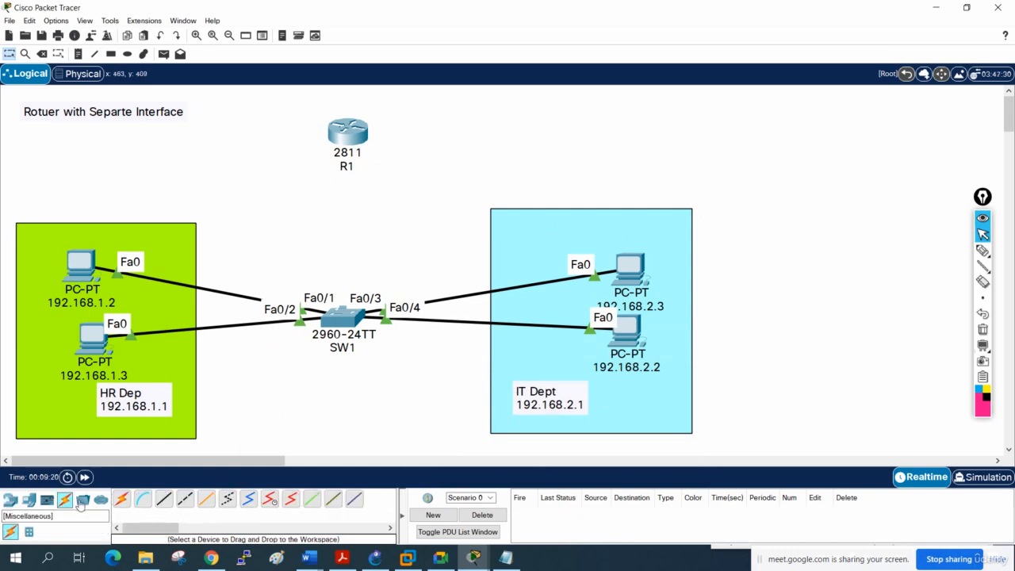
click(129, 498)
click(339, 317)
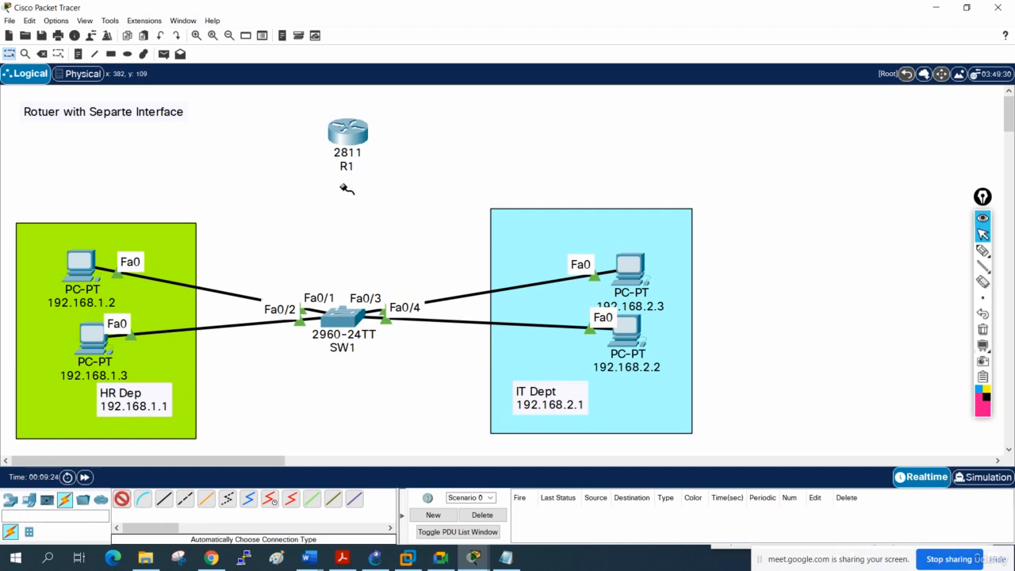
click(347, 150)
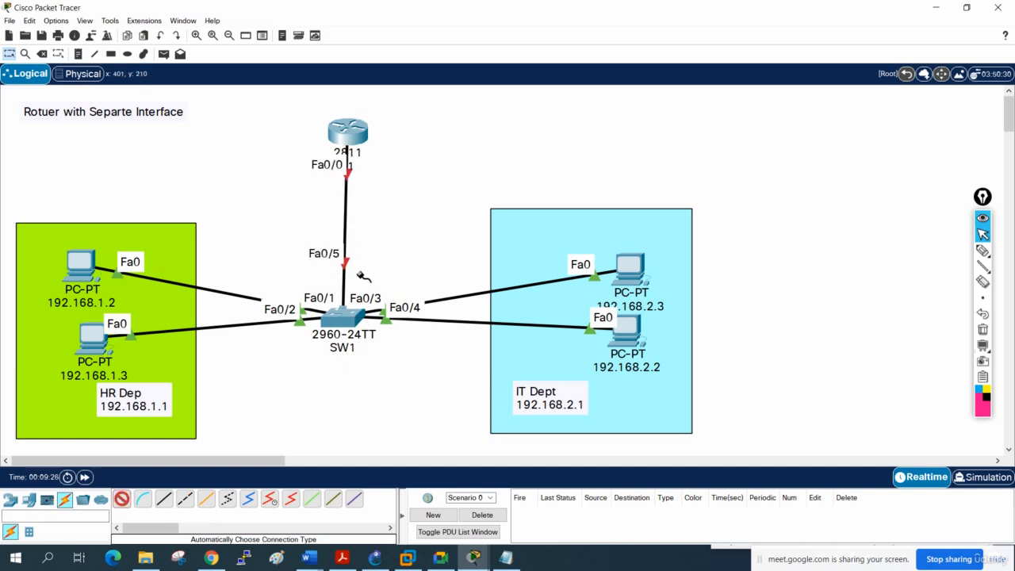
click(365, 144)
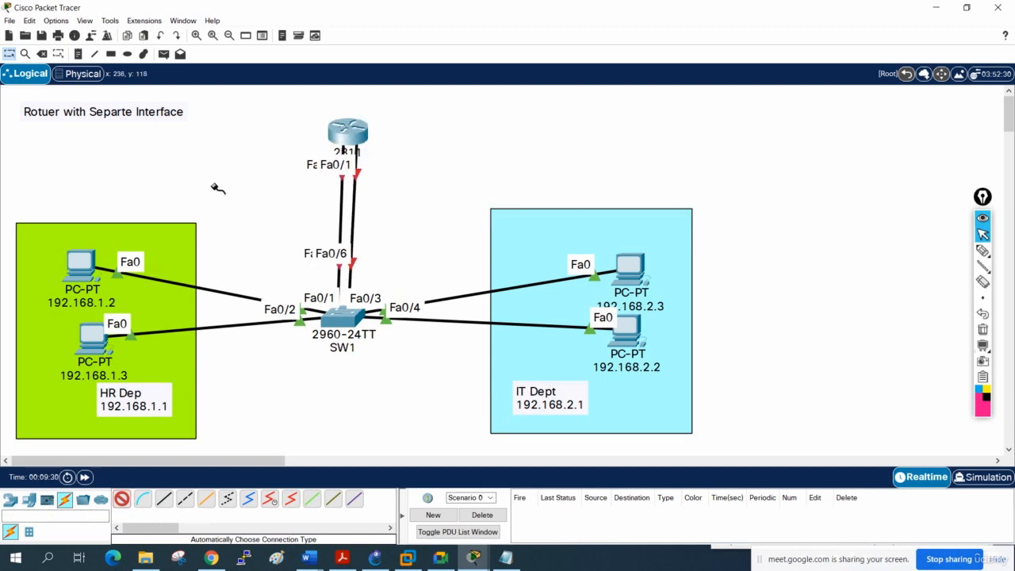
click(10, 53)
mouse_move(349, 131)
mouse_down()
mouse_move(317, 138)
mouse_move(337, 130)
mouse_move(341, 87)
mouse_up()
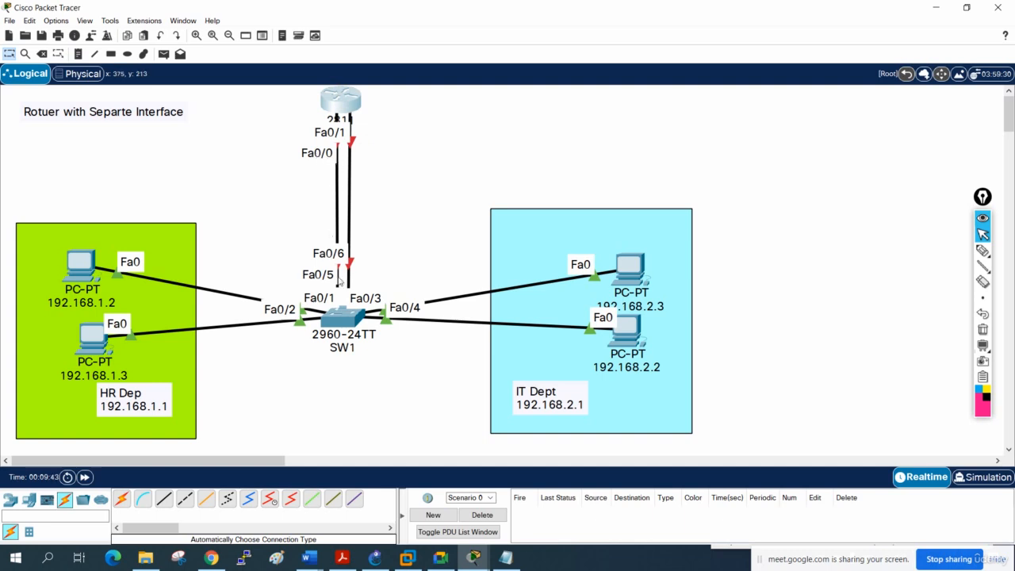
Delete the link between SW1 Fa0/6 and R1 Fa0/1, and move SW1 slightly upward below the router
key(Delete)
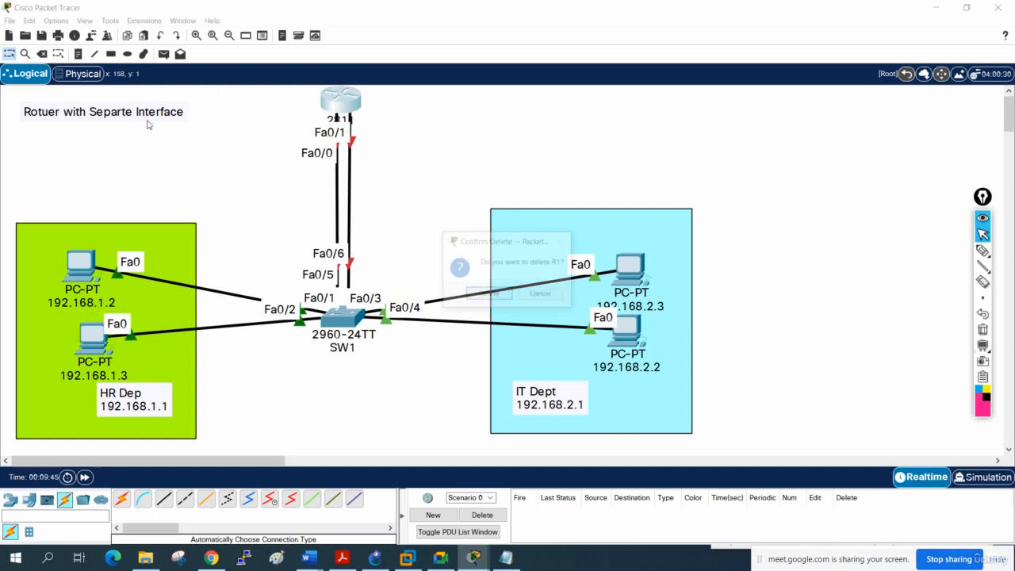
click(542, 295)
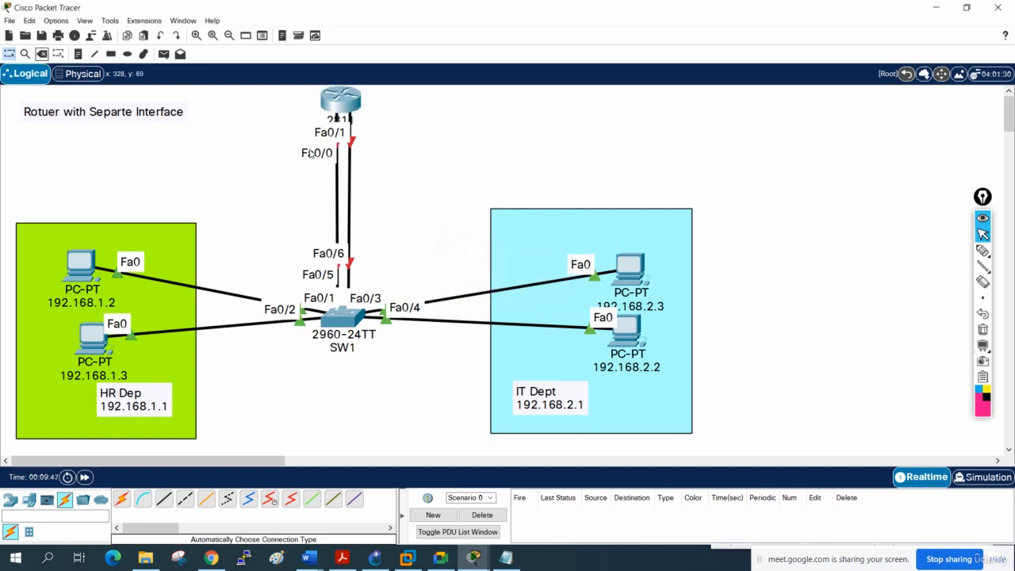
click(42, 54)
click(350, 171)
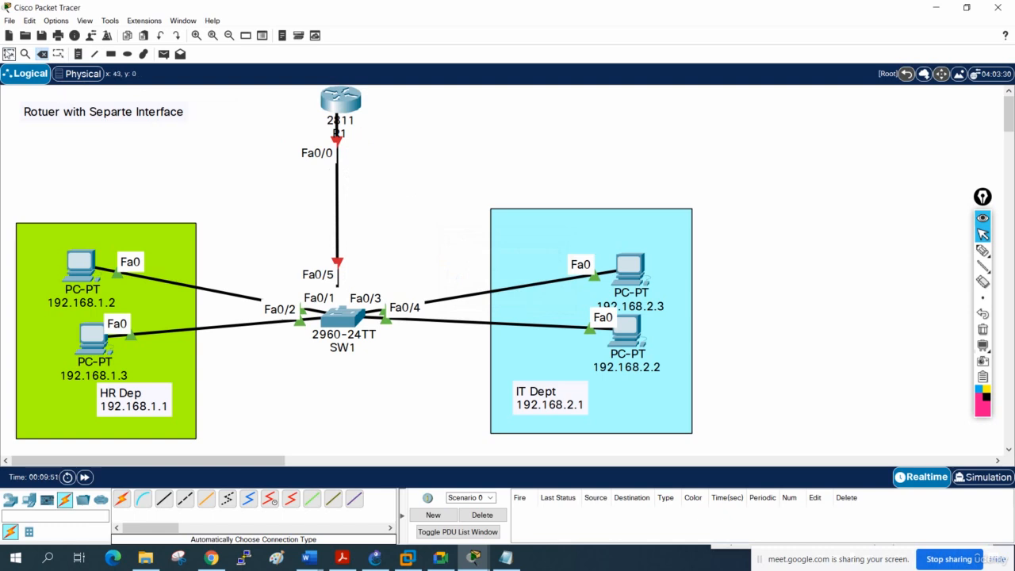
click(8, 53)
mouse_move(342, 326)
mouse_down()
mouse_move(341, 347)
mouse_move(341, 295)
mouse_up()
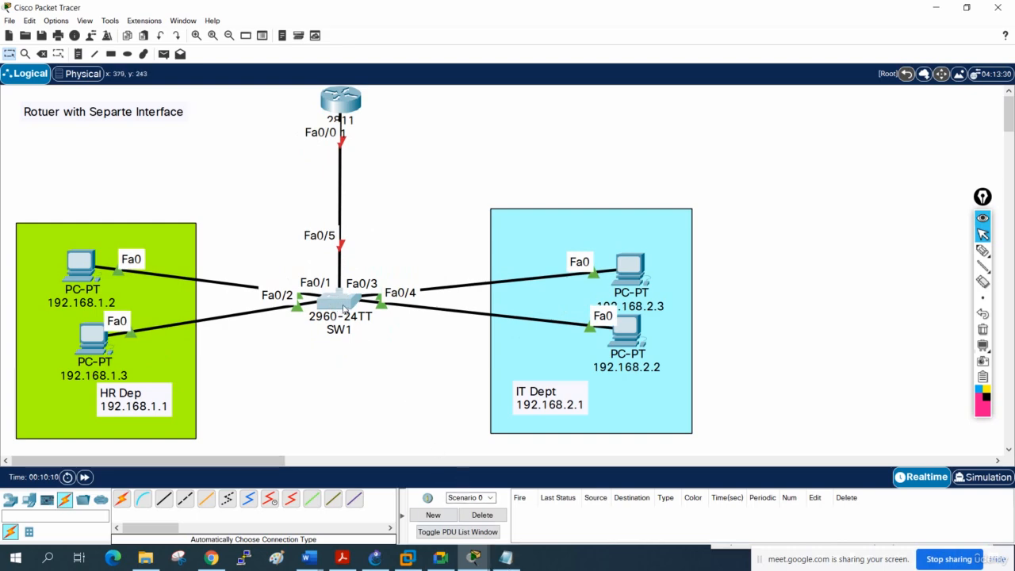
Open SW1's command line, move its window beside the router link, and widen it
click(341, 303)
drag(446, 89, 754, 147)
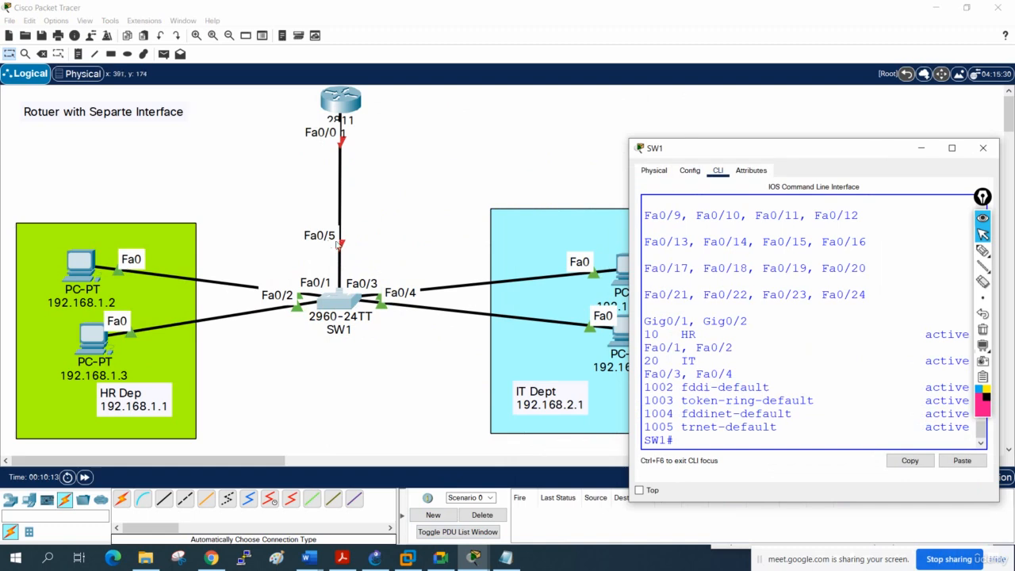
drag(626, 255, 470, 254)
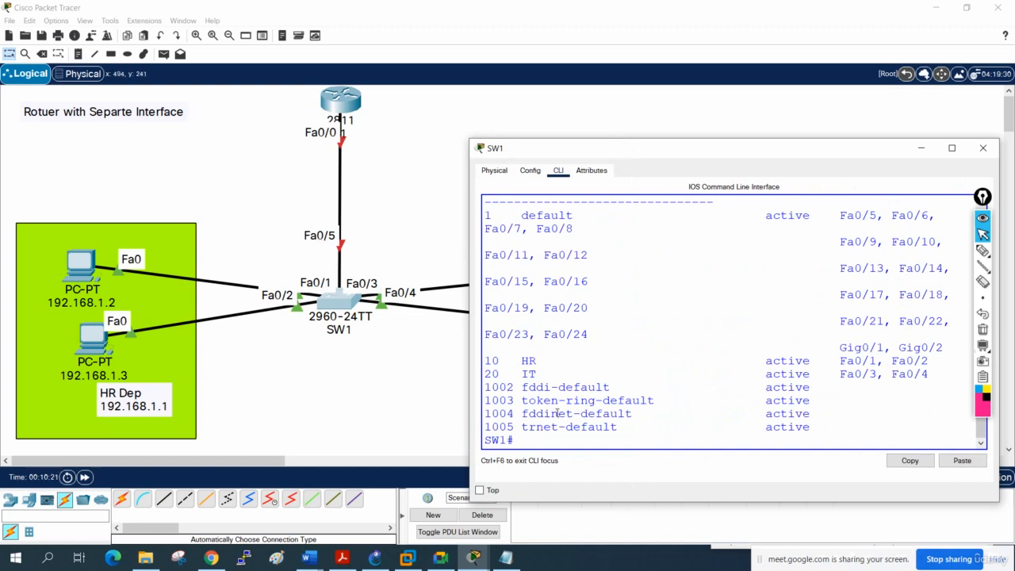
Enter SW1's configuration mode and set interface f0/5 to switchport mode access
text(t)
key(Return)
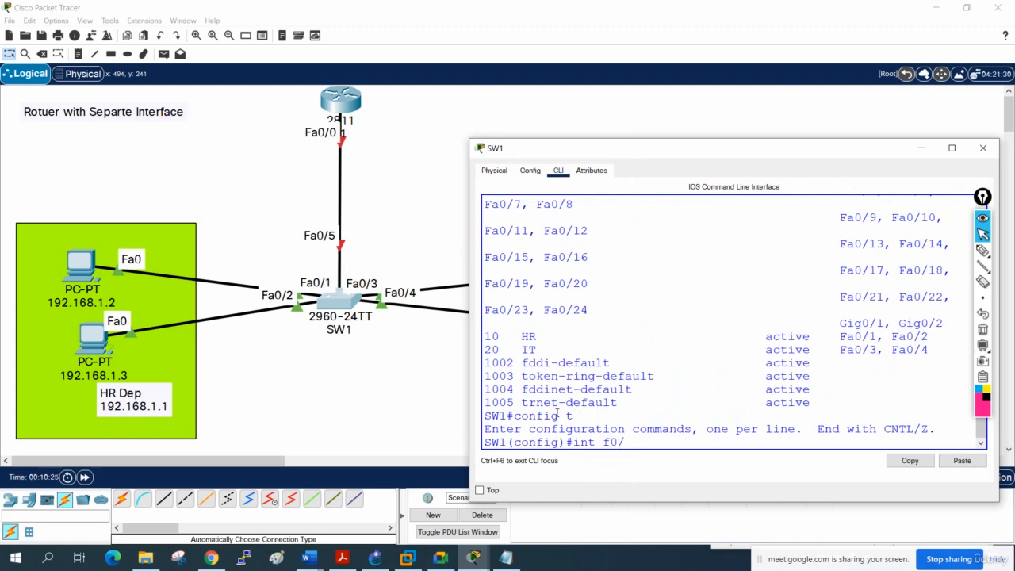
text(int f0/5)
key(Return)
text(sw)
key(Tab)
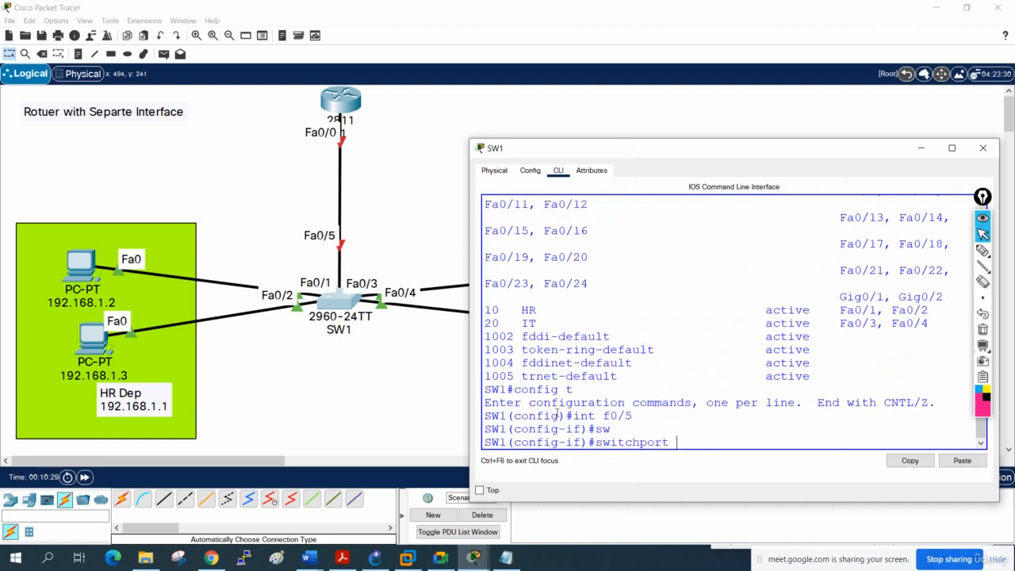
text(mo)
key(Tab)
text(acc)
key(Tab)
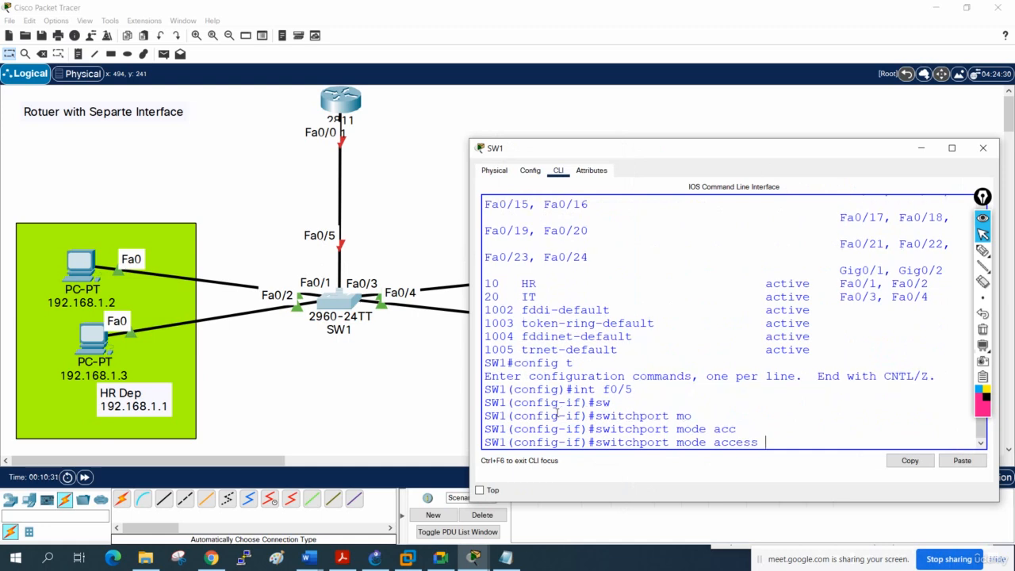
key(Return)
Assign SW1's interface f0/5 to VLAN 10 with switchport access vlan 10
text(sw)
key(Tab)
text(ac)
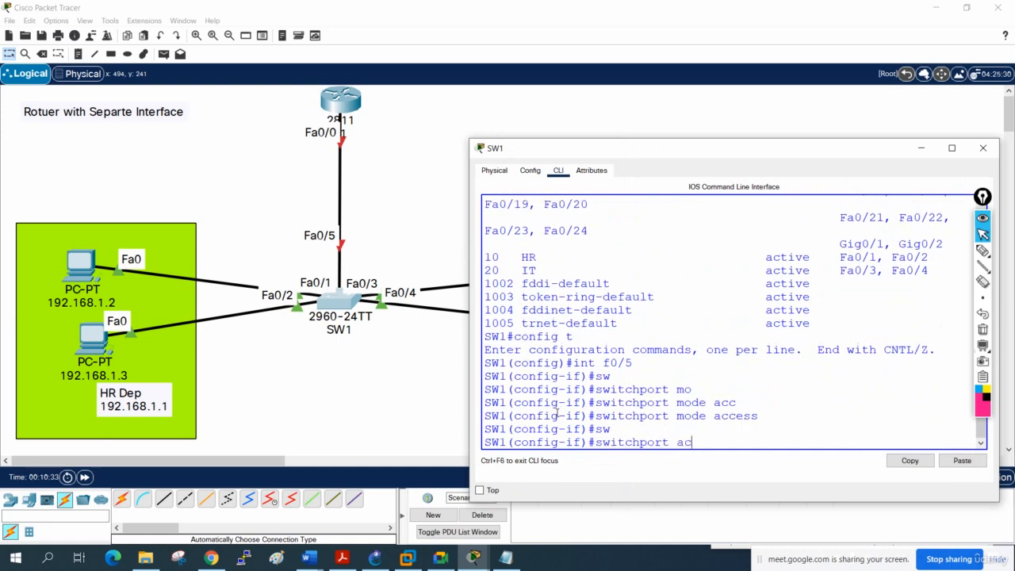
text(c)
key(Tab)
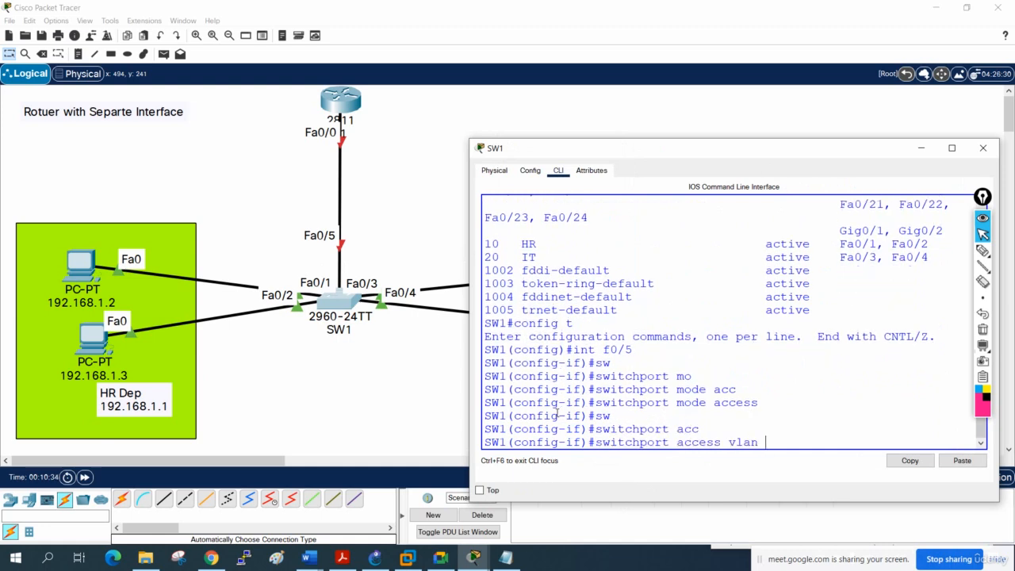
text(10)
key(Return)
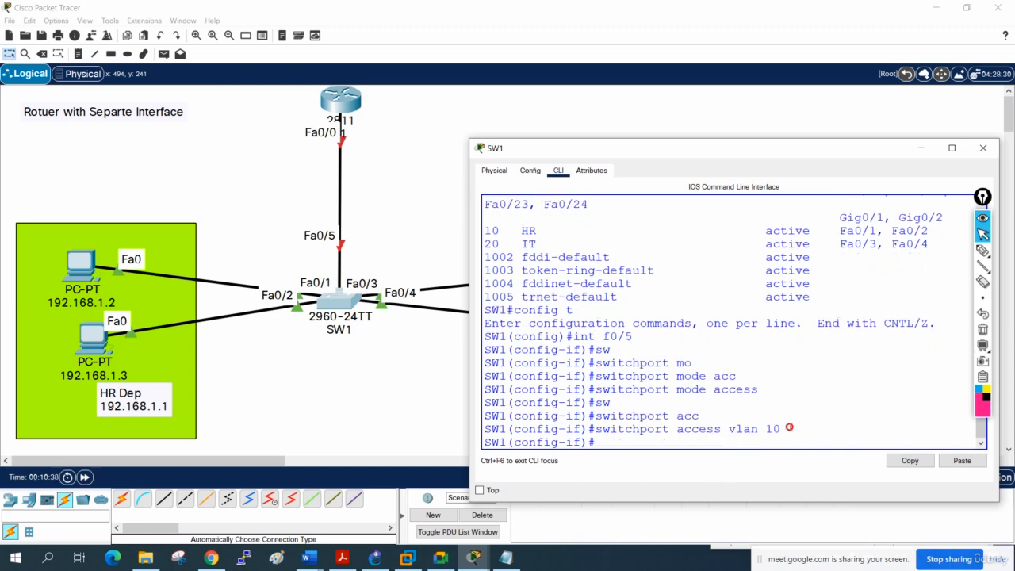
Copy SW1's f0/5 commands from the CLI and paste them into the Notepad notes below the f0/3-4 block
drag(789, 428, 481, 341)
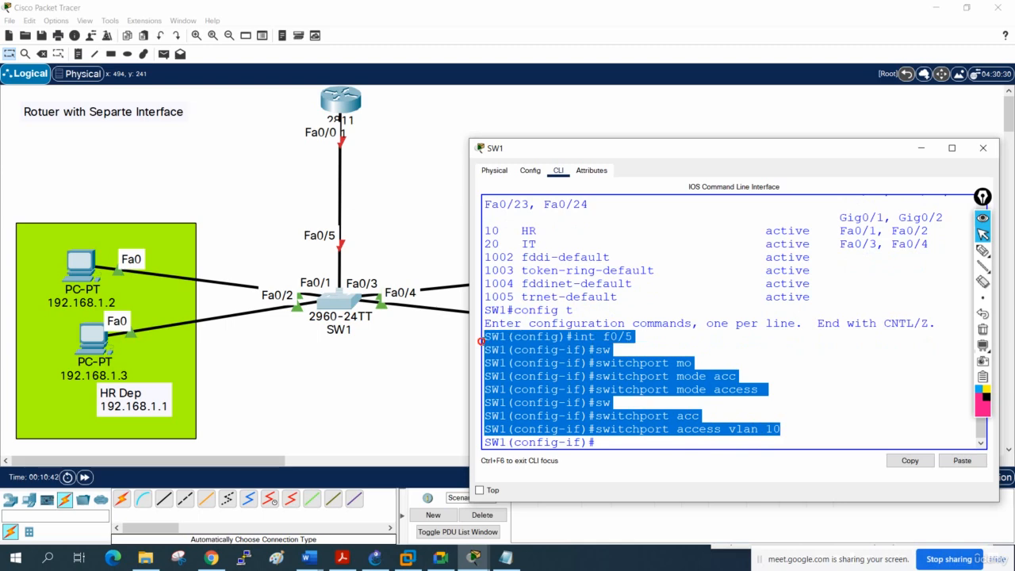
right_click(509, 344)
click(525, 356)
click(505, 557)
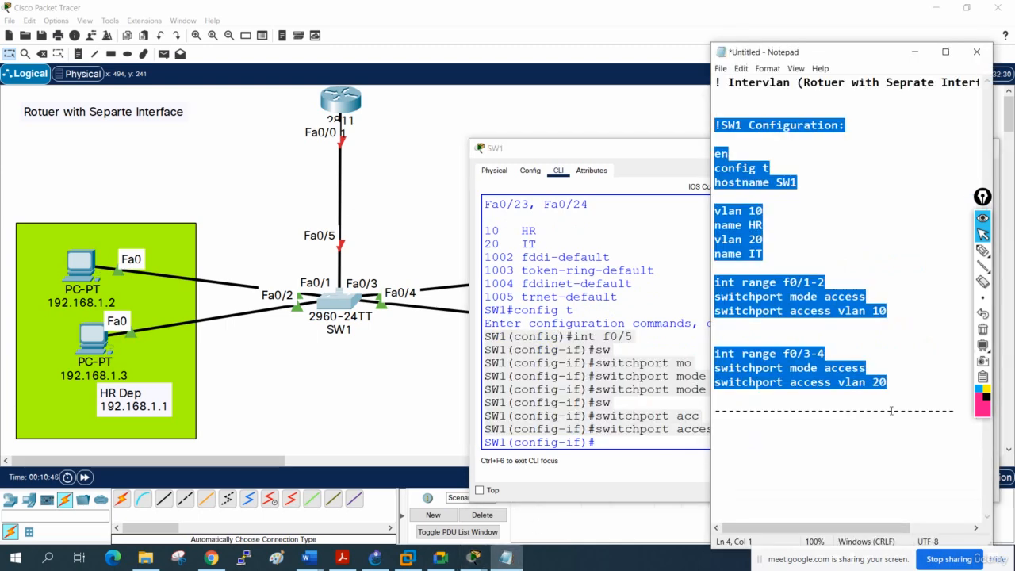
click(909, 384)
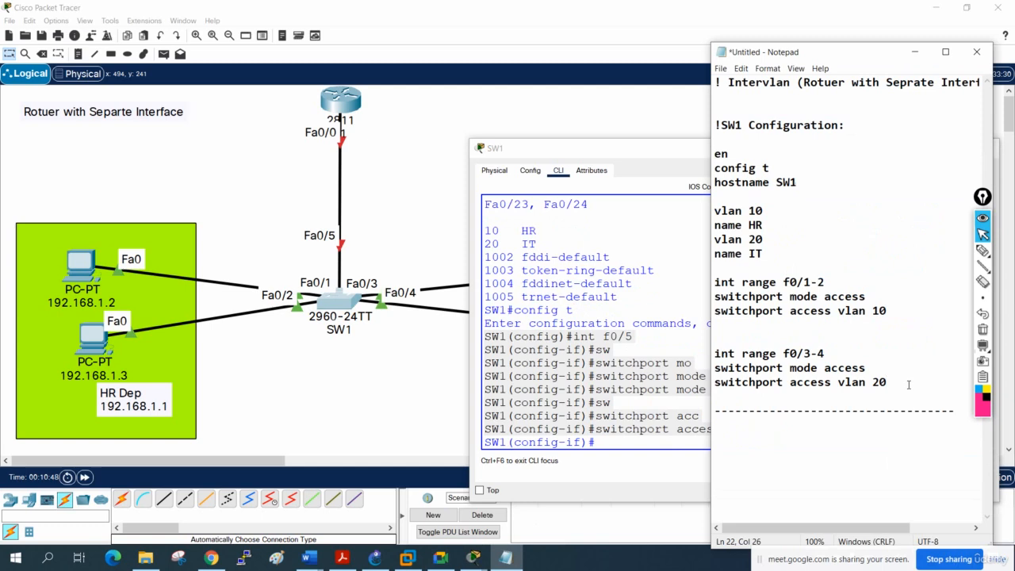
key(Return)
key(Return)
key(Return)
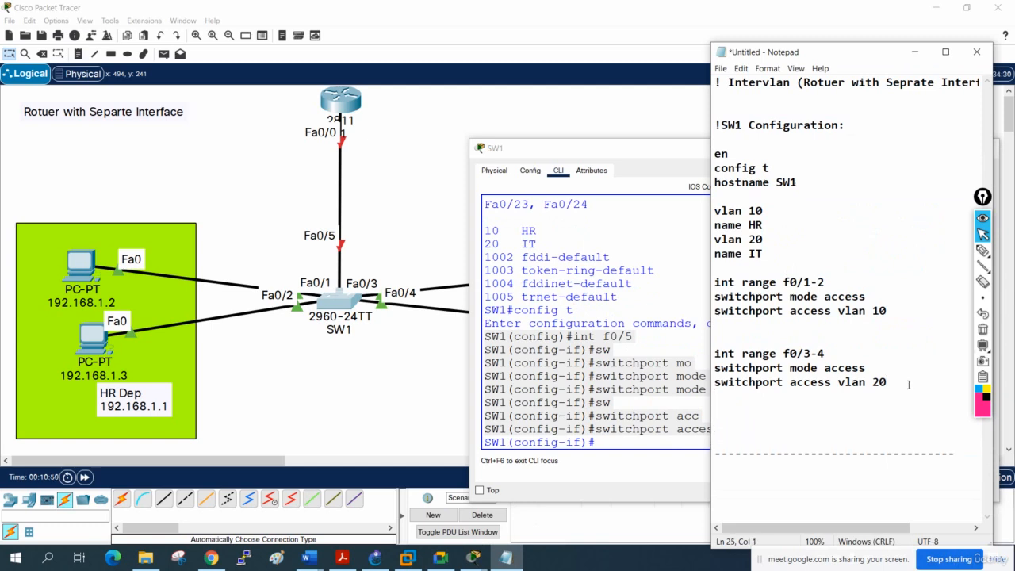
key(ctrl+v)
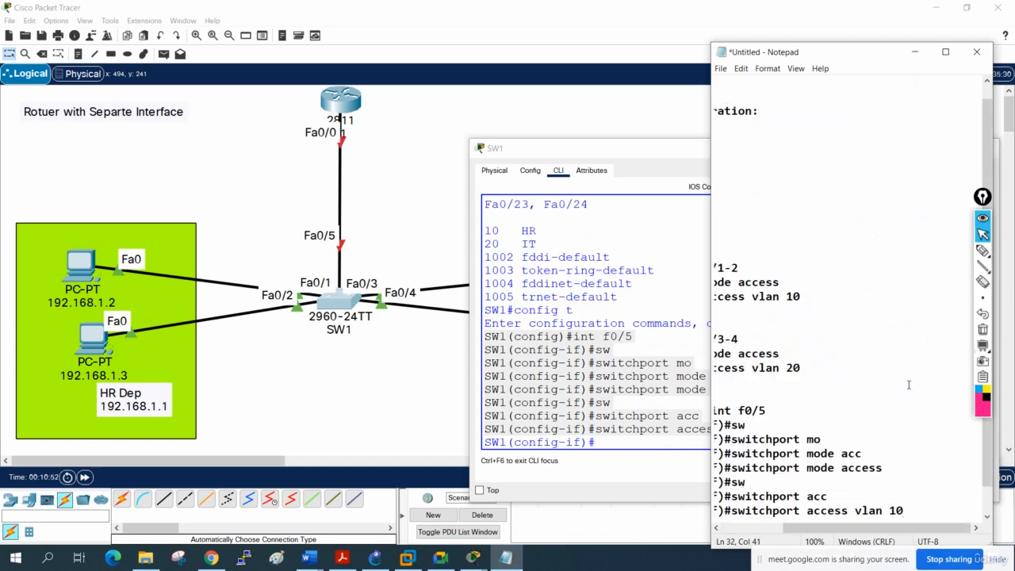
Widen the Notepad window and delete the incomplete sw, switchport mo, switchport mode acc and switchport acc lines from the f0/5 block
drag(822, 528, 755, 528)
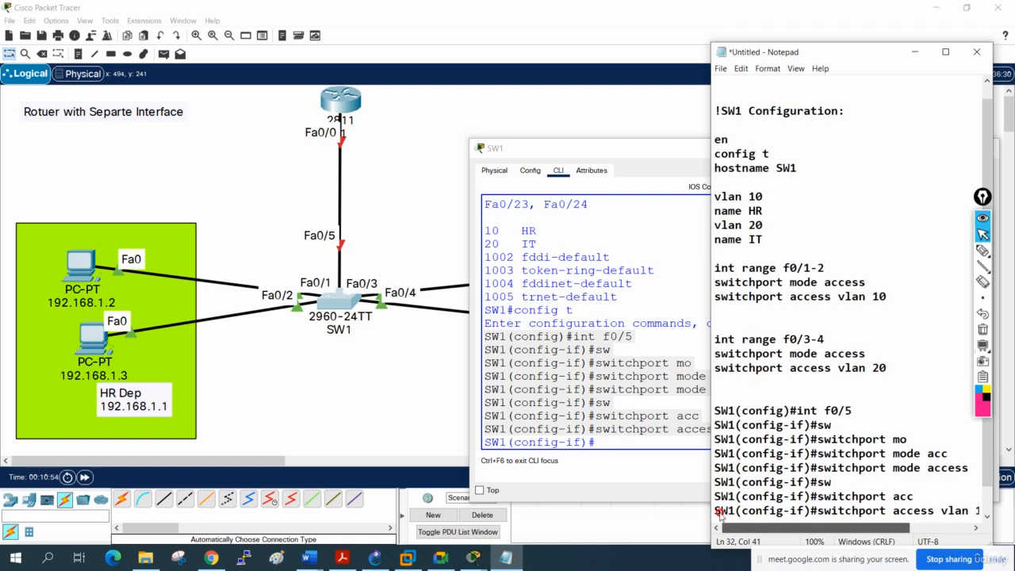
drag(708, 220, 357, 225)
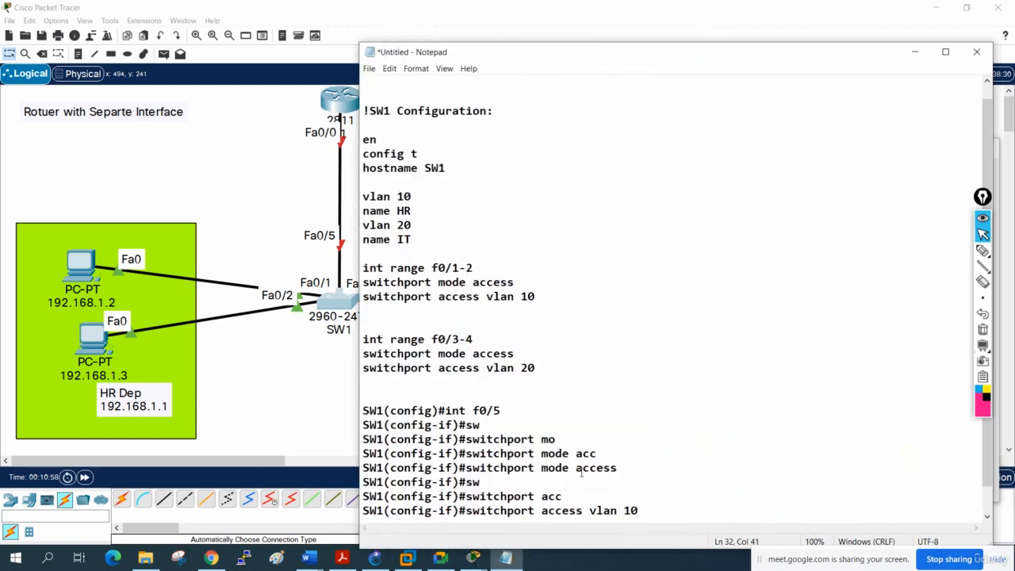
drag(568, 498, 353, 483)
key(Delete)
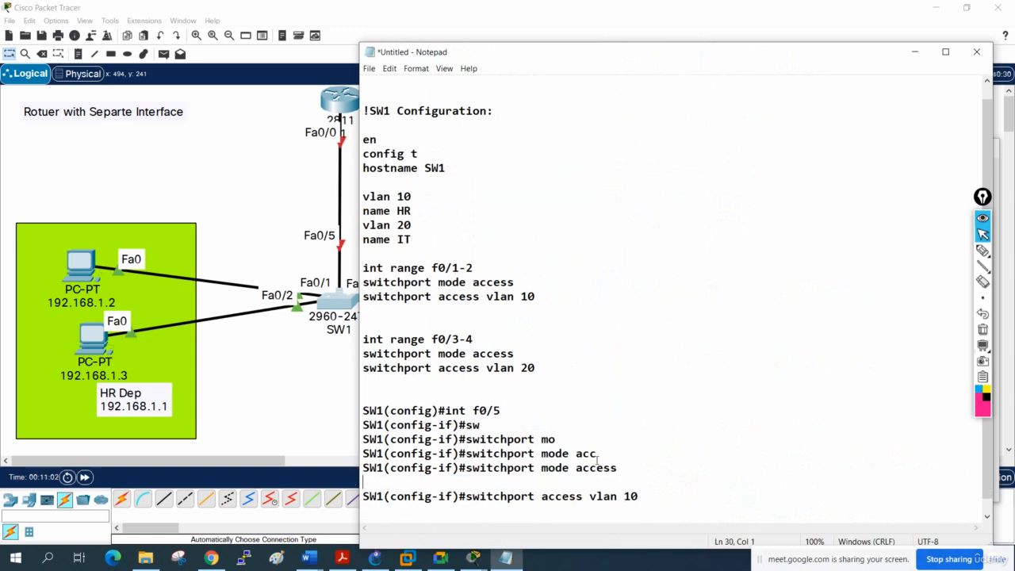
drag(596, 458, 341, 428)
key(Delete)
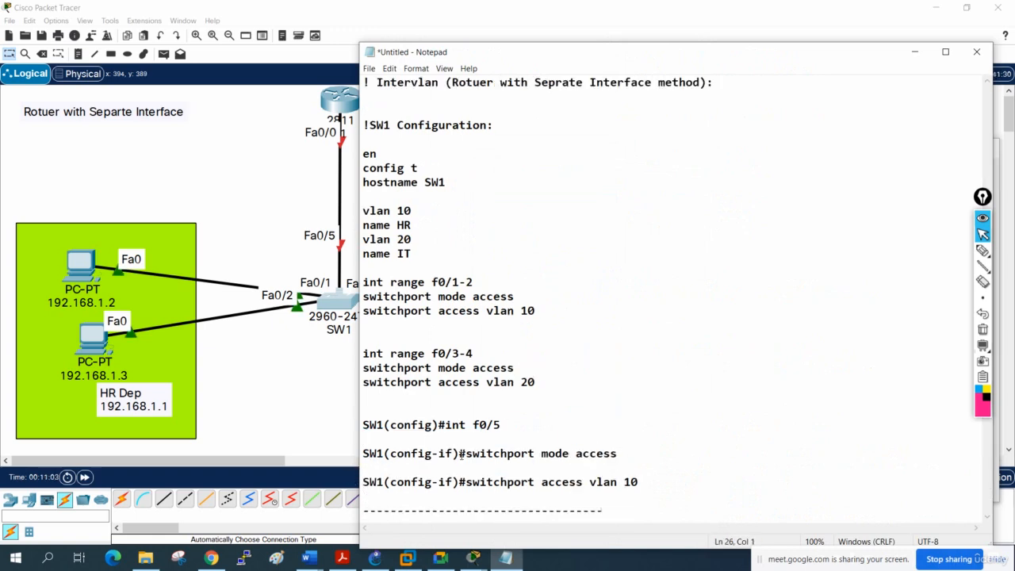
Strip the SW1(config)# and SW1(config-if)# prompts and the leftover blank lines from the f0/5 block in the Notepad notes
key(Delete)
drag(444, 426, 362, 425)
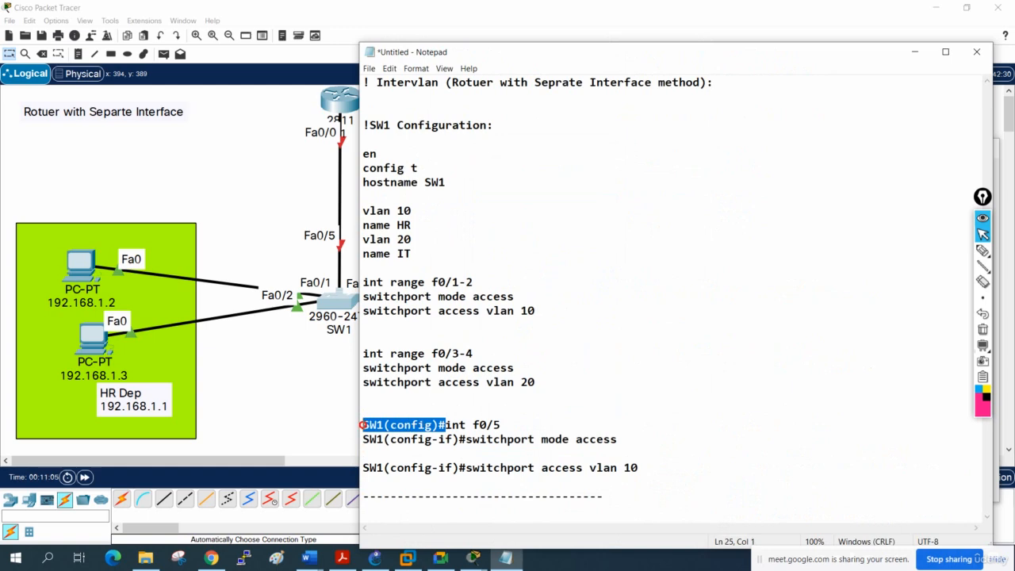
key(Delete)
drag(466, 440, 361, 440)
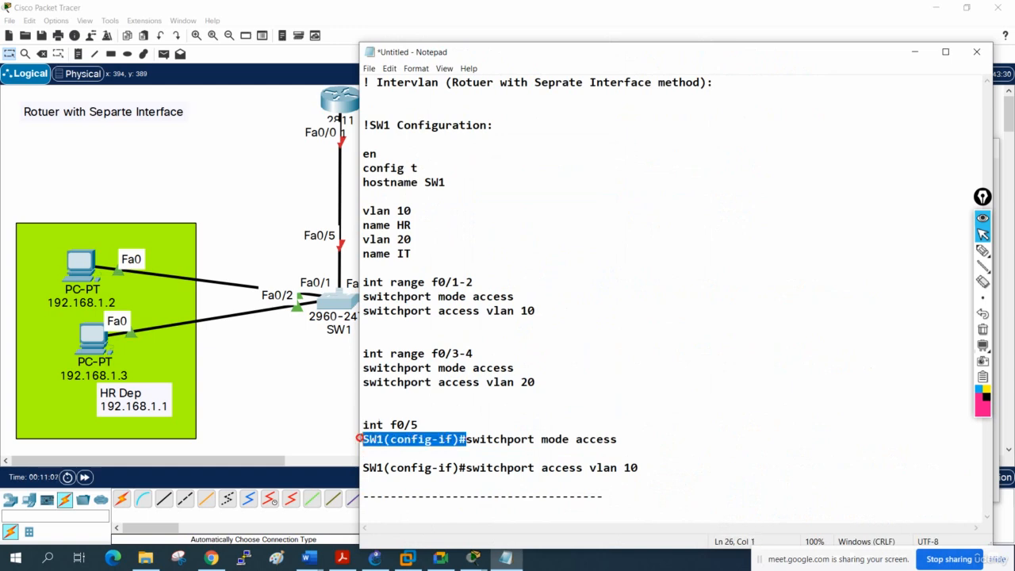
key(Delete)
drag(463, 468, 362, 468)
key(Delete)
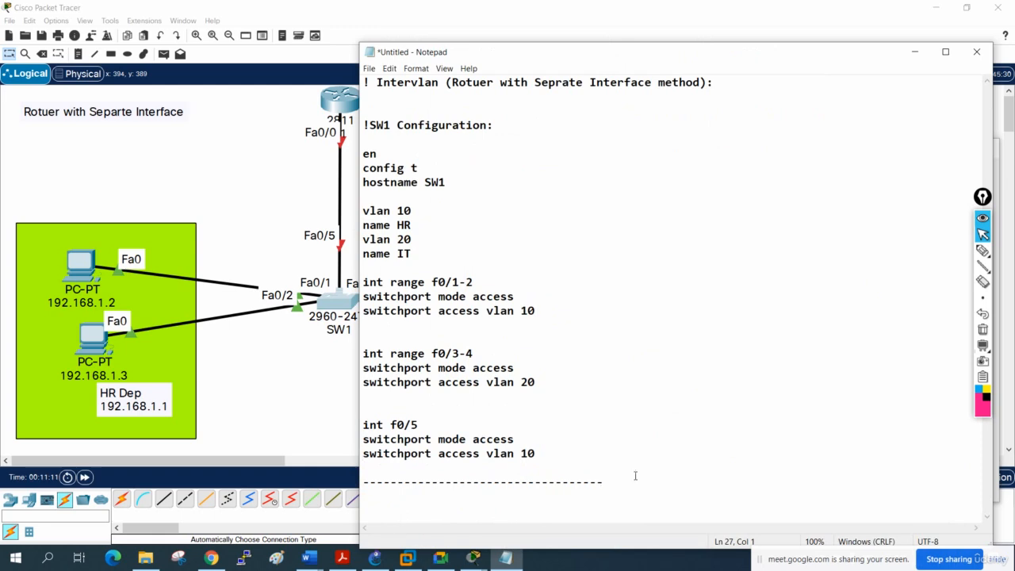
click(635, 470)
Move the Notepad window clear of the topology and add the heading !R1 Configuraiton: below the dashed line
click(283, 160)
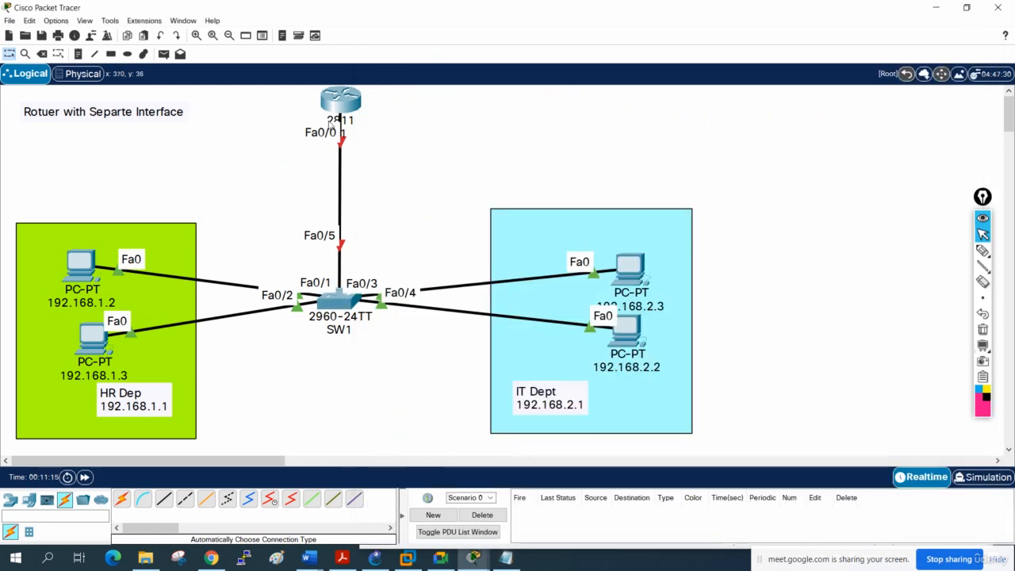
click(505, 558)
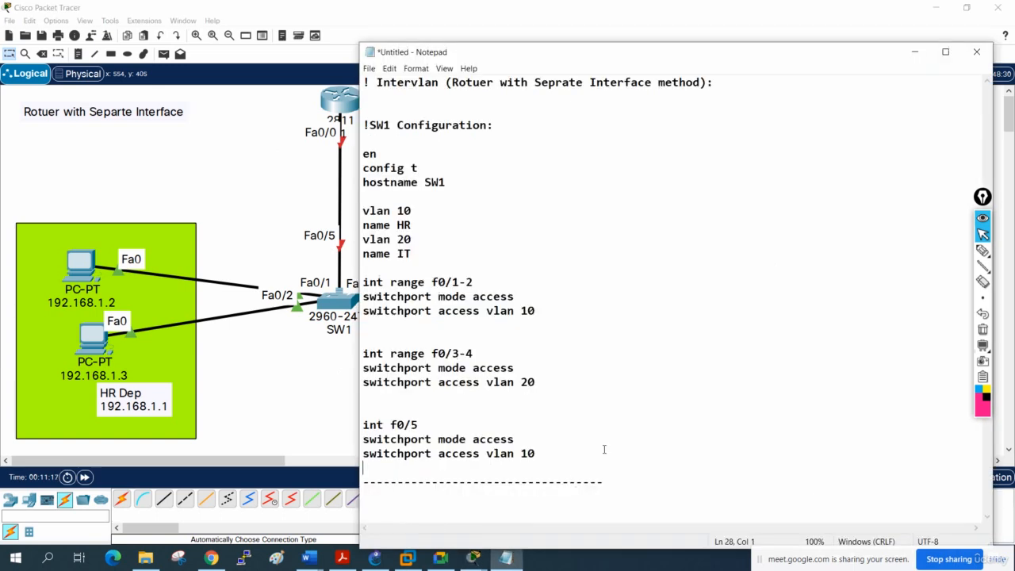
click(554, 499)
drag(635, 54, 702, 40)
double_click(698, 476)
click(698, 476)
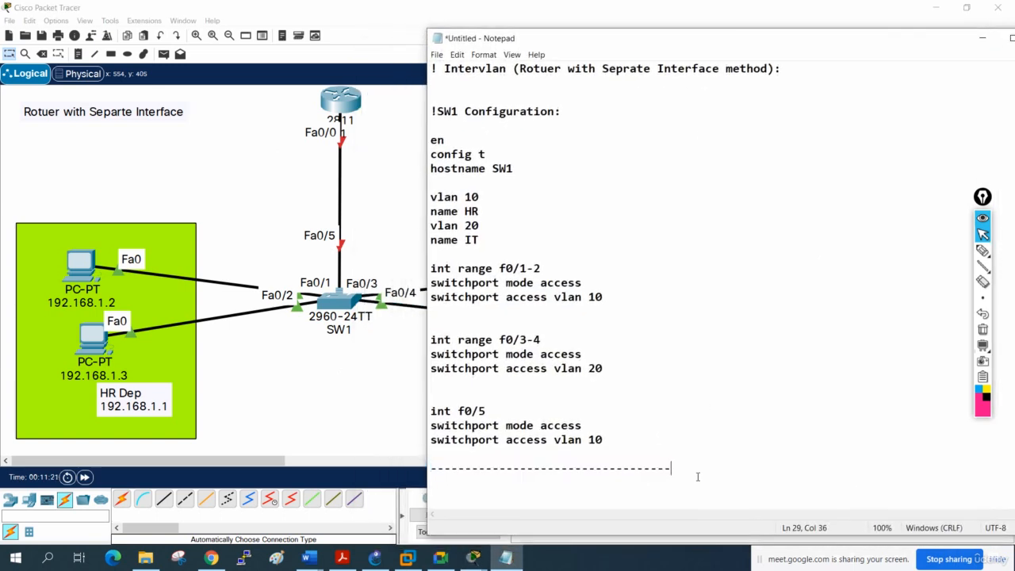
key(Return)
text(!R1 Configuraiton:)
key(Return)
Write the commands en, config t and hostname R1 under the R1 heading in the notes
text(en)
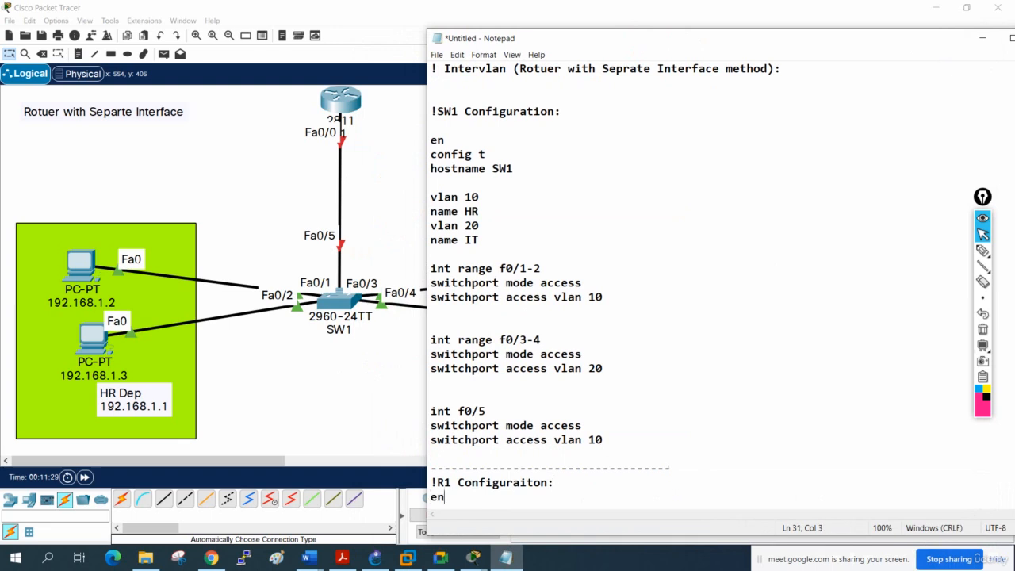
key(Return)
text(config t)
key(Return)
text(hos)
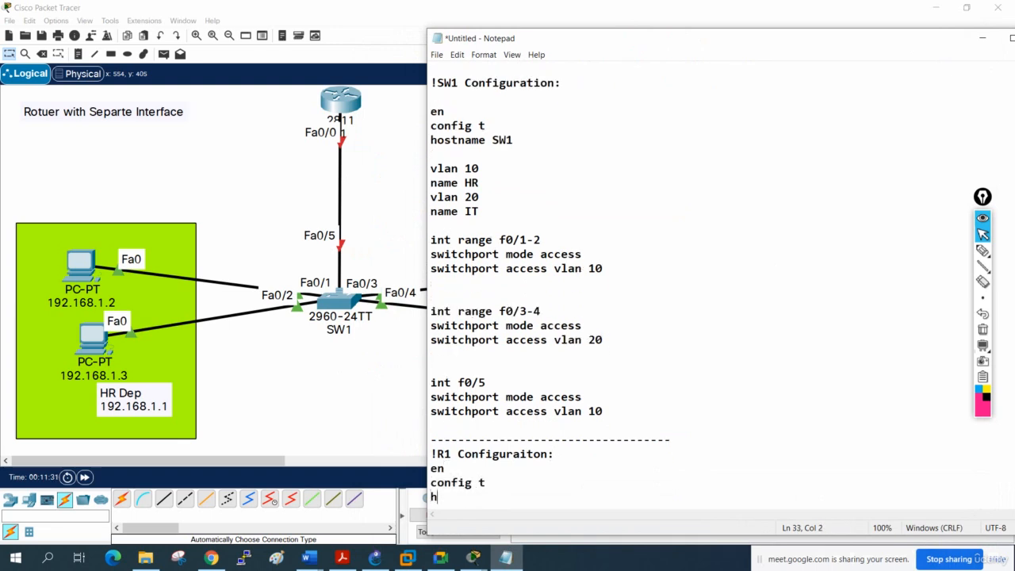
key(BackSpace)
key(BackSpace)
text(ostnameRR1)
key(Return)
key(Return)
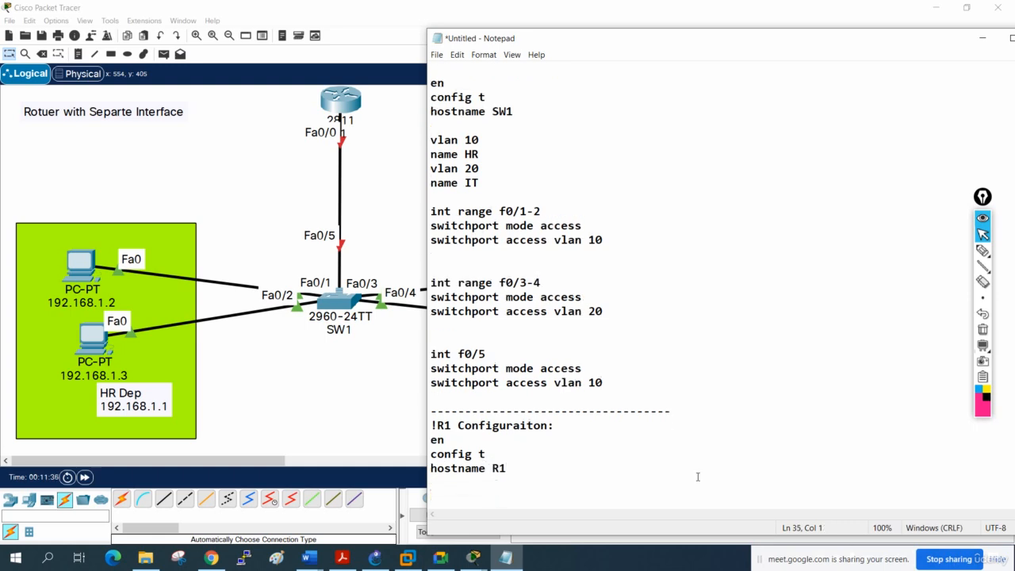
Add R1's f0/0 block to the notes: int f0/0, ip add 192.168.1.1 255.255.255.0 and no sh
text(int f0/0)
key(Return)
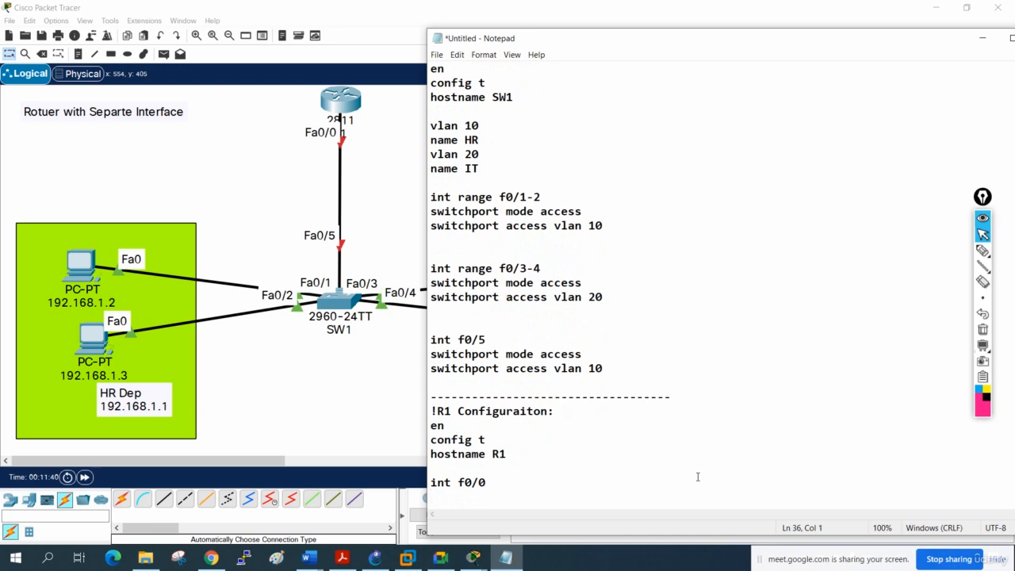
text(ip add 192.168.1.1)
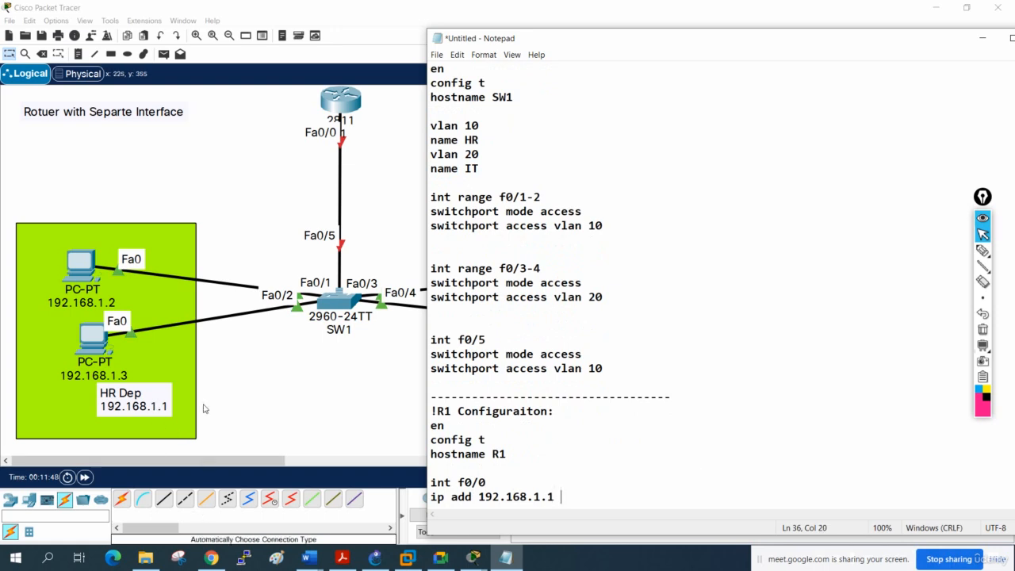
text( 255.255.255.0)
key(Return)
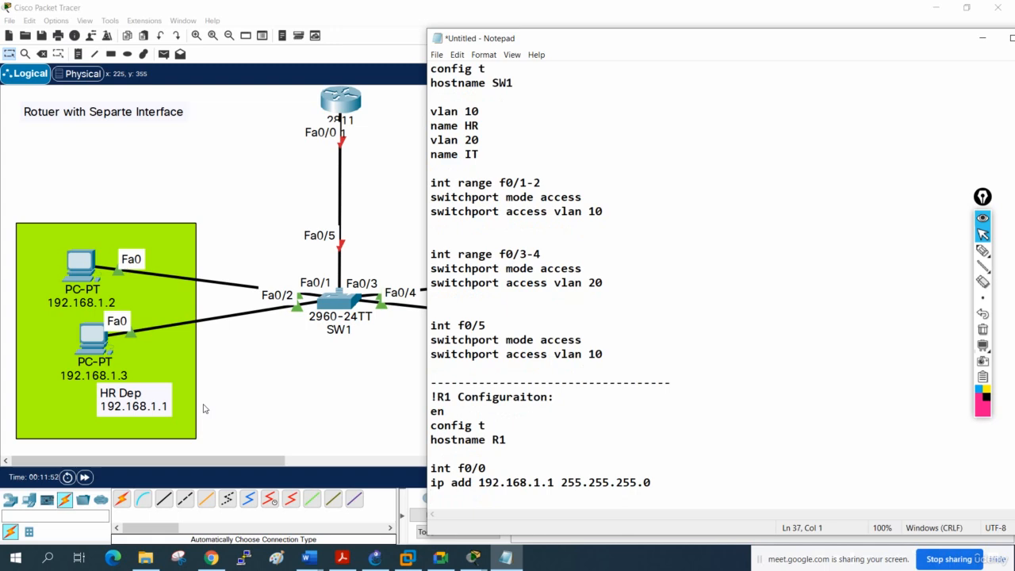
text(no sh)
key(Return)
key(Return)
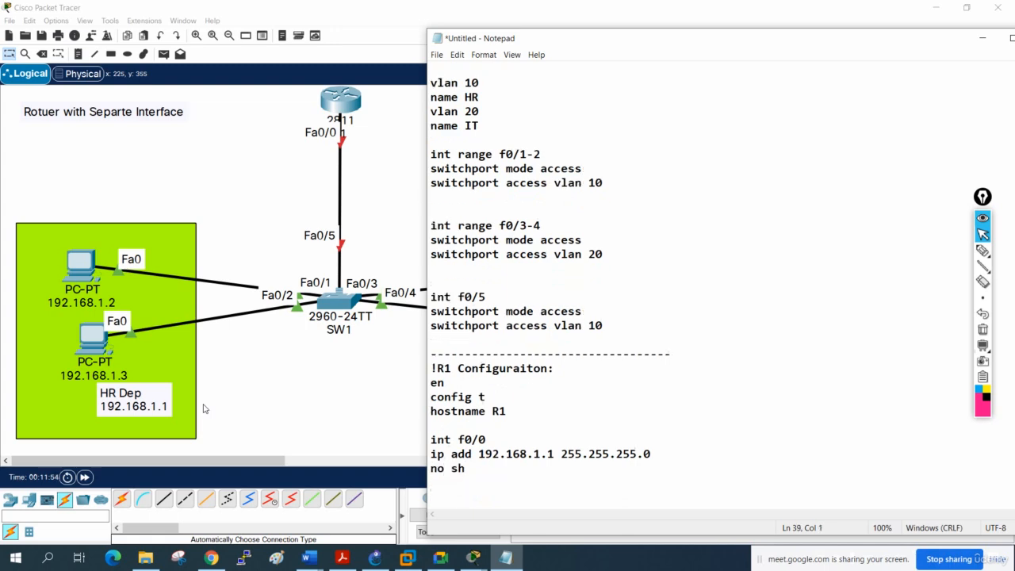
Copy the whole R1 configuration block from the notes and answer no to the initial configuration dialog in R1's maximized CLI
drag(503, 482, 419, 366)
key(ctrl+c)
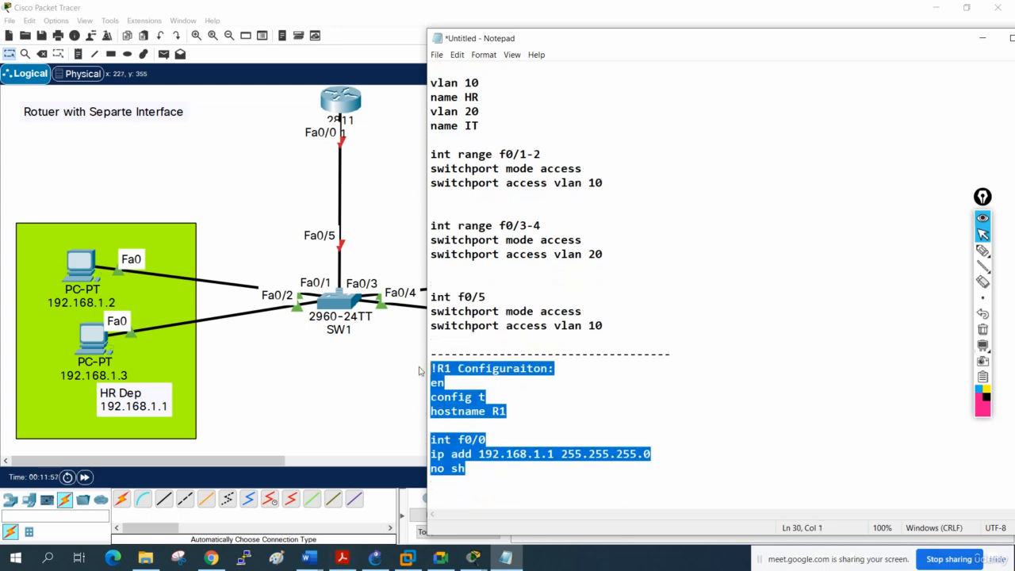
click(343, 101)
click(411, 113)
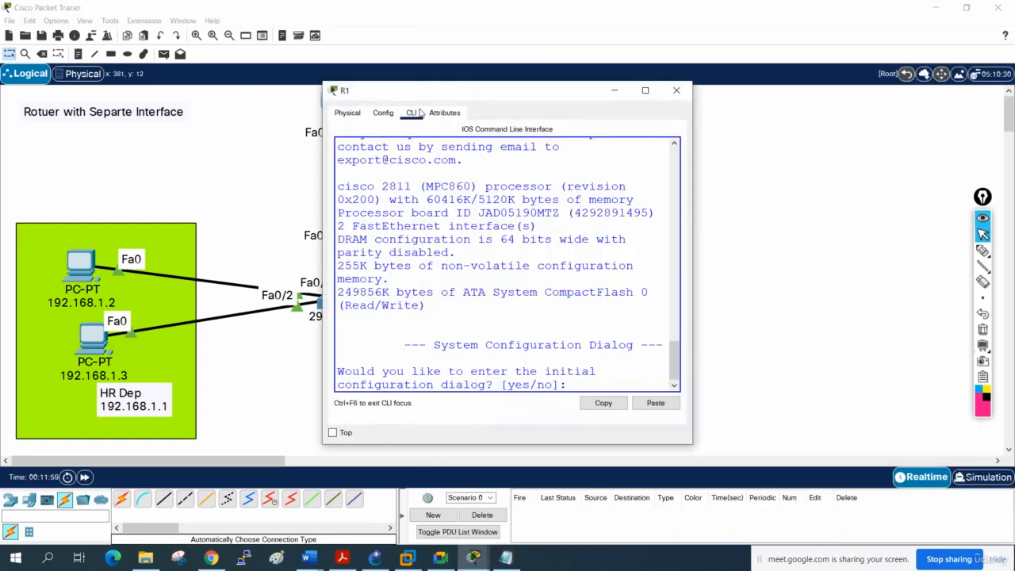
click(644, 89)
text(no)
key(Return)
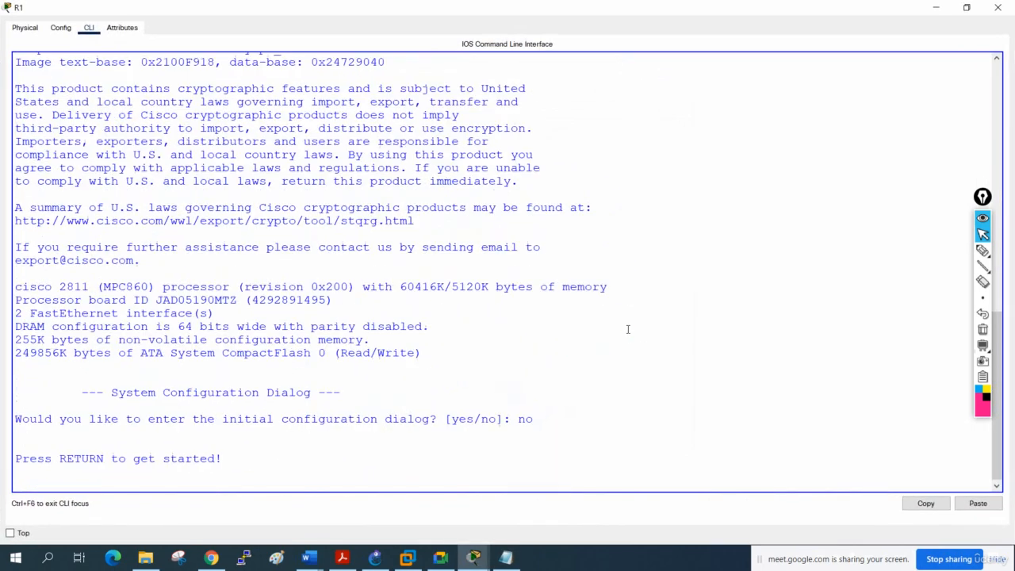
Get to the Router> prompt and paste the copied block to set hostname R1 and bring up f0/0 with 192.168.1.1 255.255.255.0
key(Return)
key(Return)
key(Return)
key(Return)
key(Return)
key(Return)
key(Return)
key(Return)
key(Return)
key(Return)
key(Return)
key(Return)
key(Return)
key(Return)
key(Return)
key(Return)
key(Return)
key(Return)
key(Return)
key(Return)
right_click(628, 329)
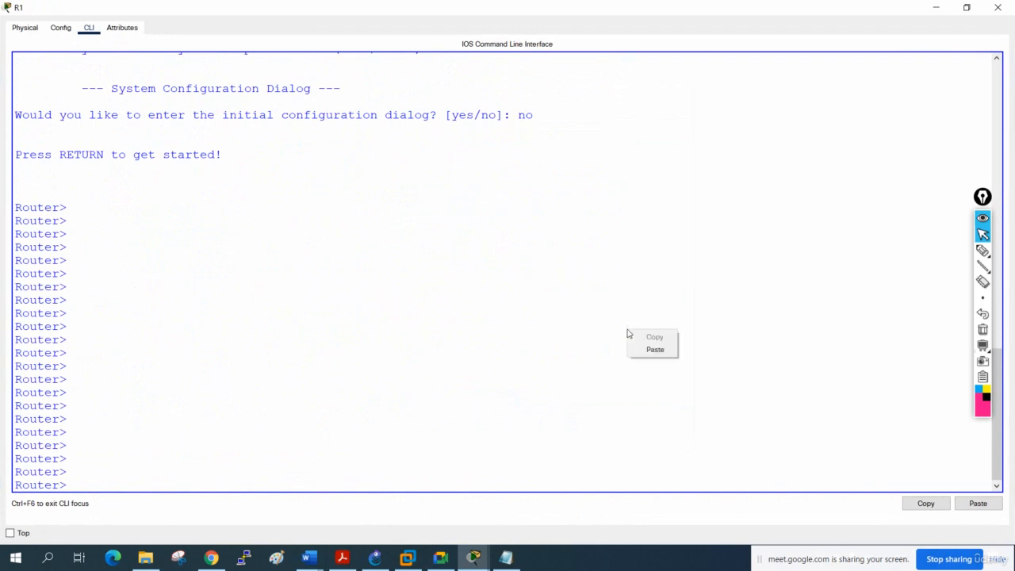
click(653, 349)
key(Return)
key(Return)
key(Return)
key(Return)
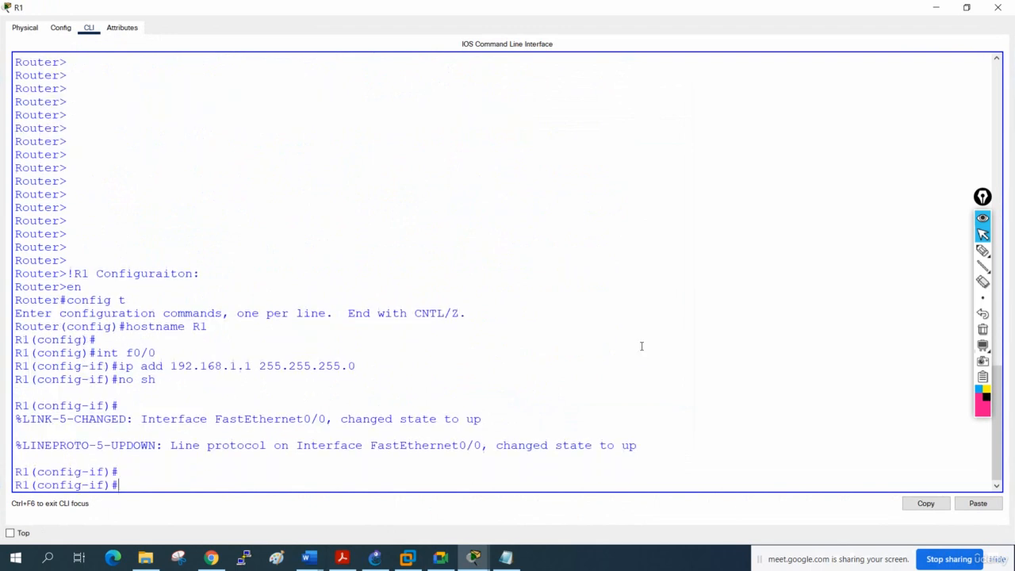
Save R1's configuration with do wr and close its window
text(do w)
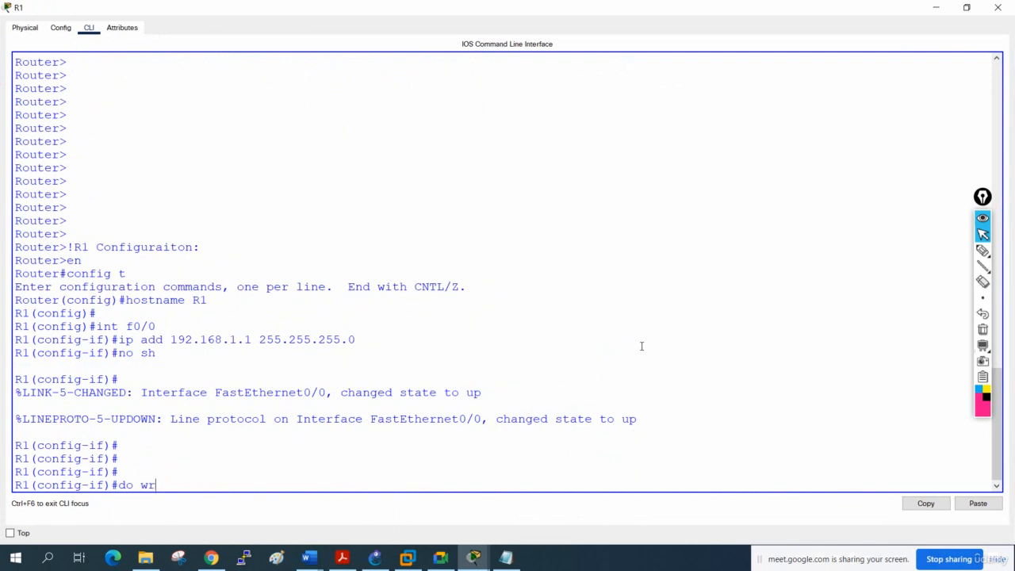
text(r)
key(Return)
click(1004, 6)
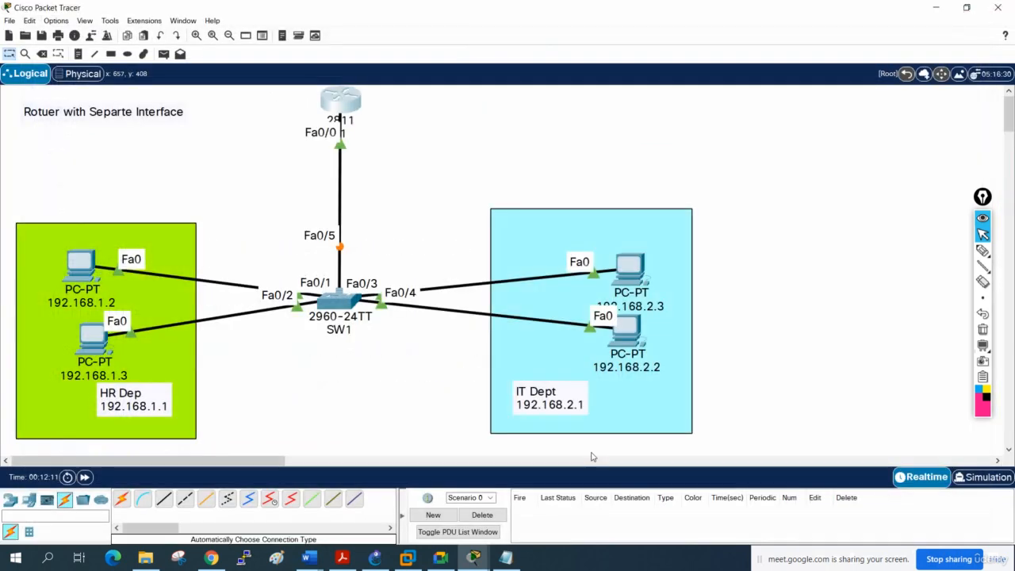
Connect SW1 to router R1 with a second cable using the automatic connection type
click(505, 559)
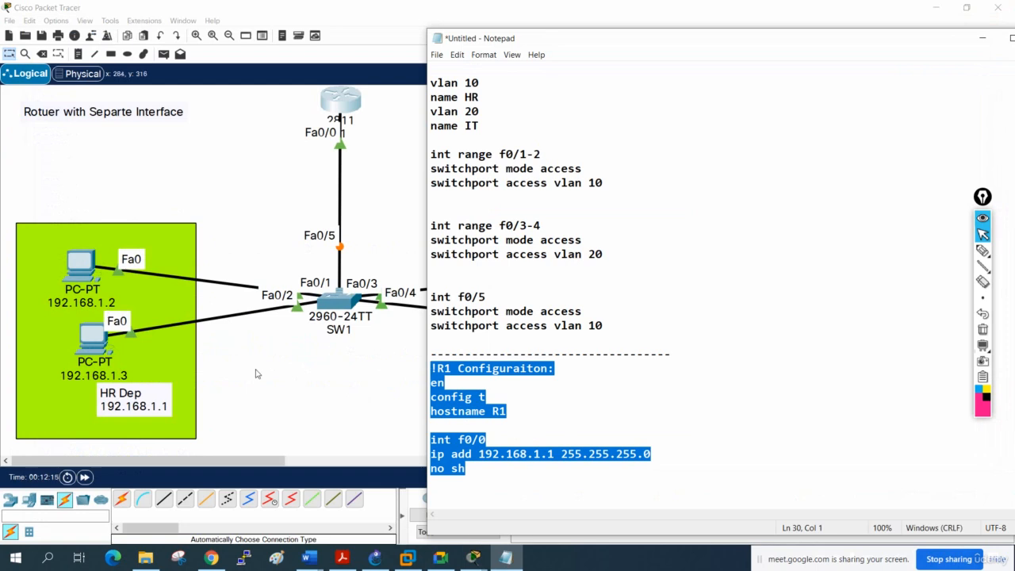
click(295, 384)
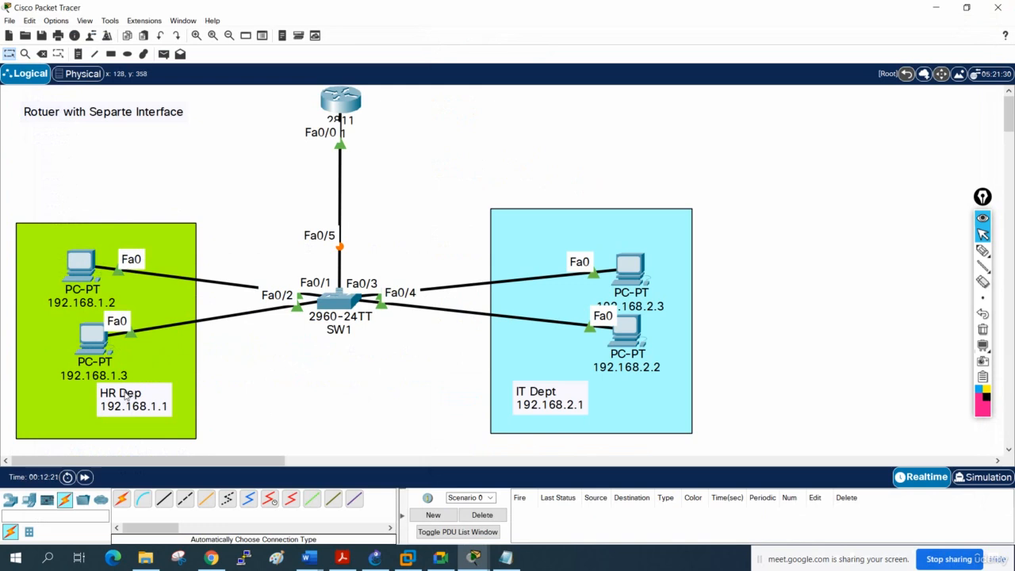
click(121, 498)
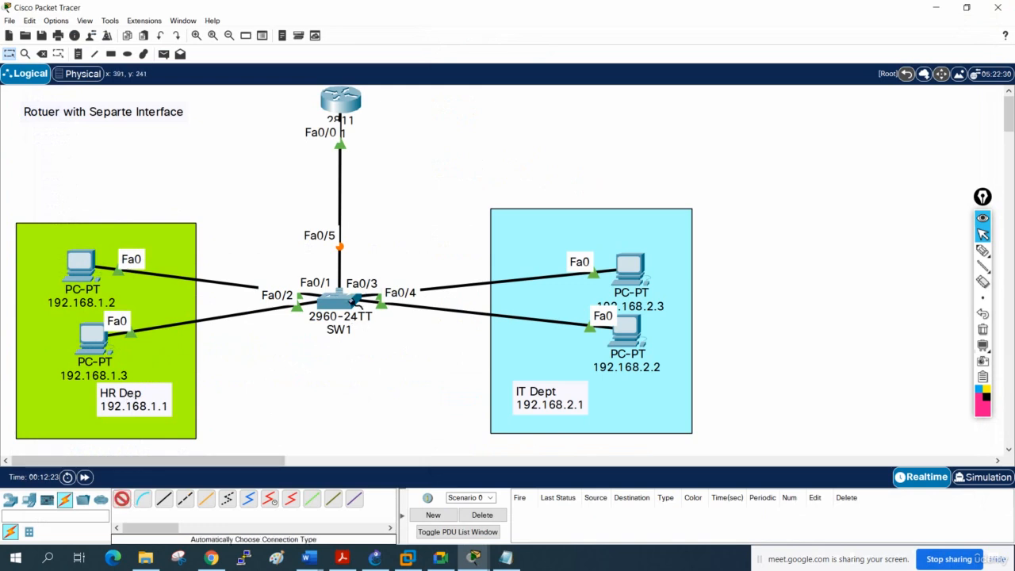
click(354, 299)
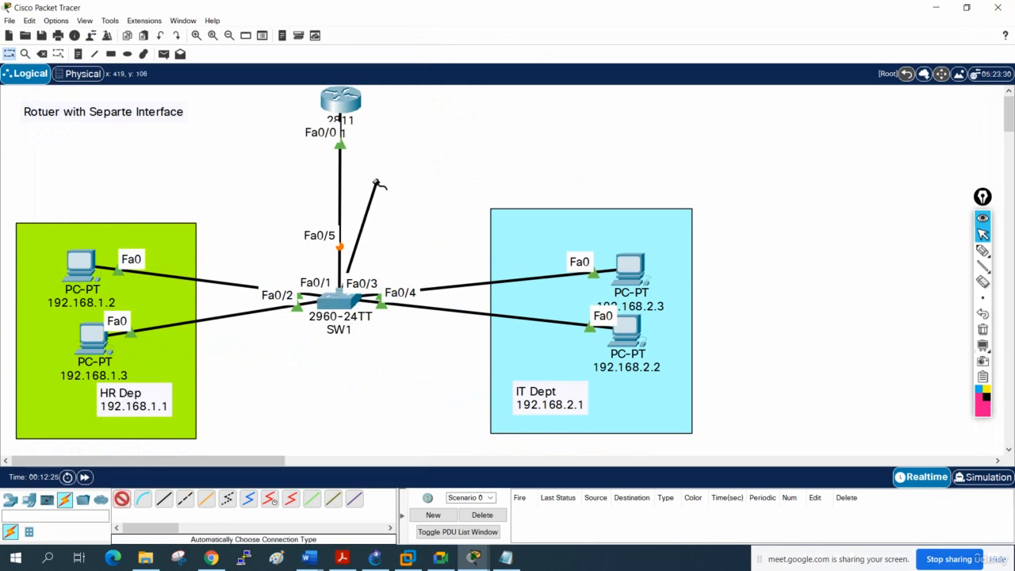
click(358, 111)
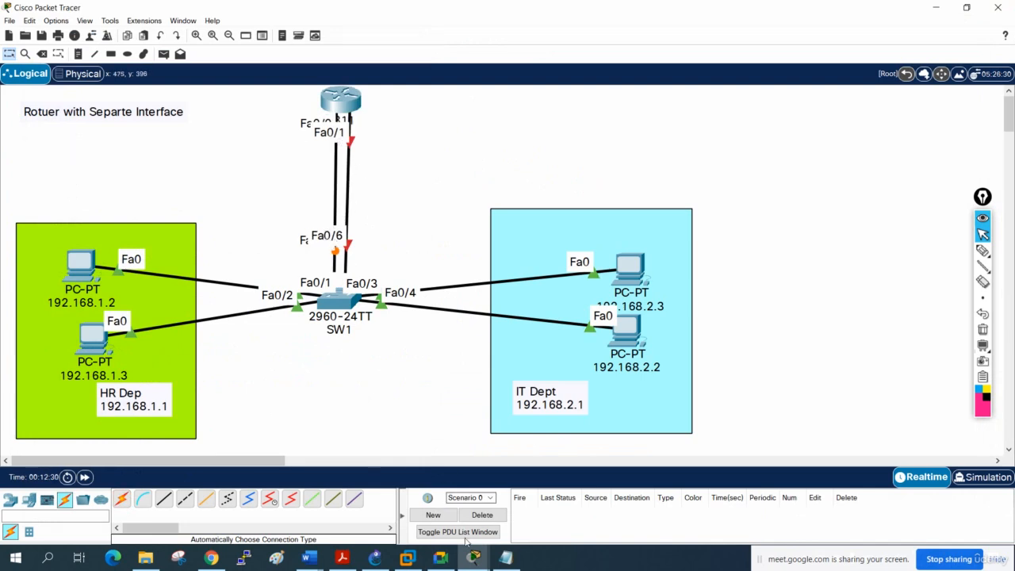
Duplicate R1's int f0/0 block in the Notepad notes directly below the original
click(505, 558)
click(489, 479)
drag(488, 479, 421, 443)
key(ctrl+c)
click(489, 475)
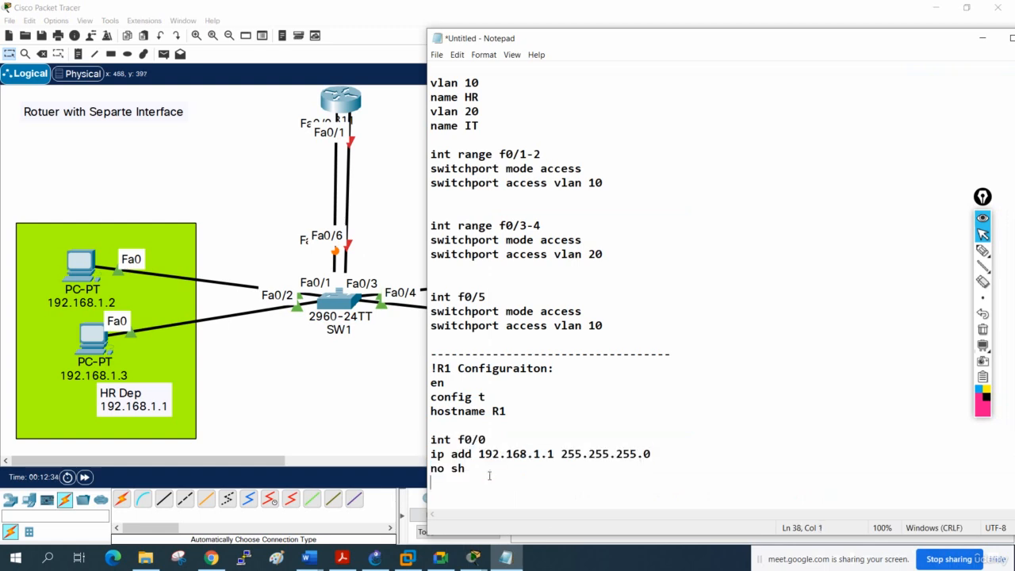
key(ctrl+v)
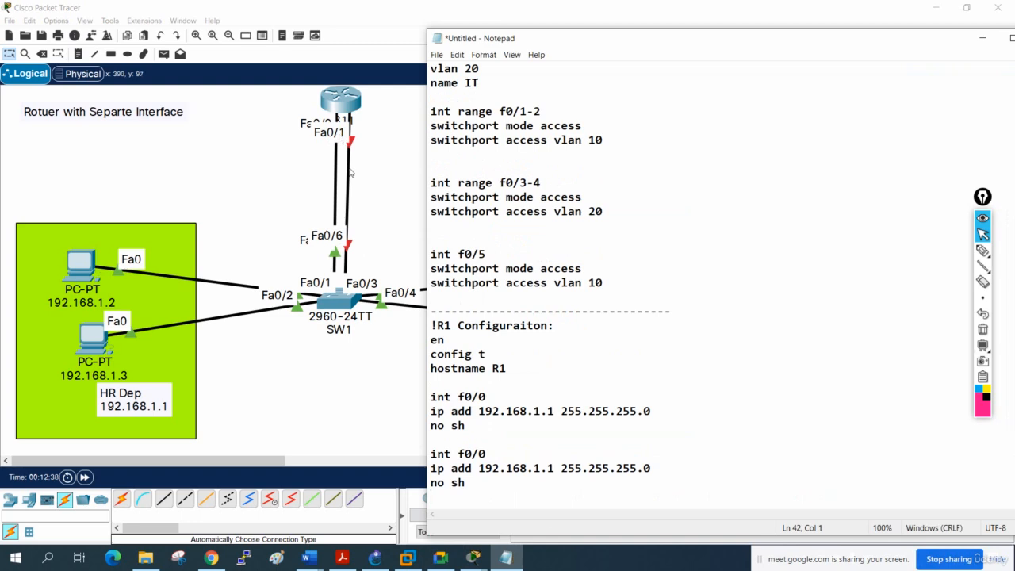
Change the duplicated block to int f0/1 with IP address 192.168.2.1 and reposition the Notepad window
drag(486, 454, 479, 454)
text(1)
drag(545, 468, 536, 469)
text(2)
drag(594, 41, 905, 162)
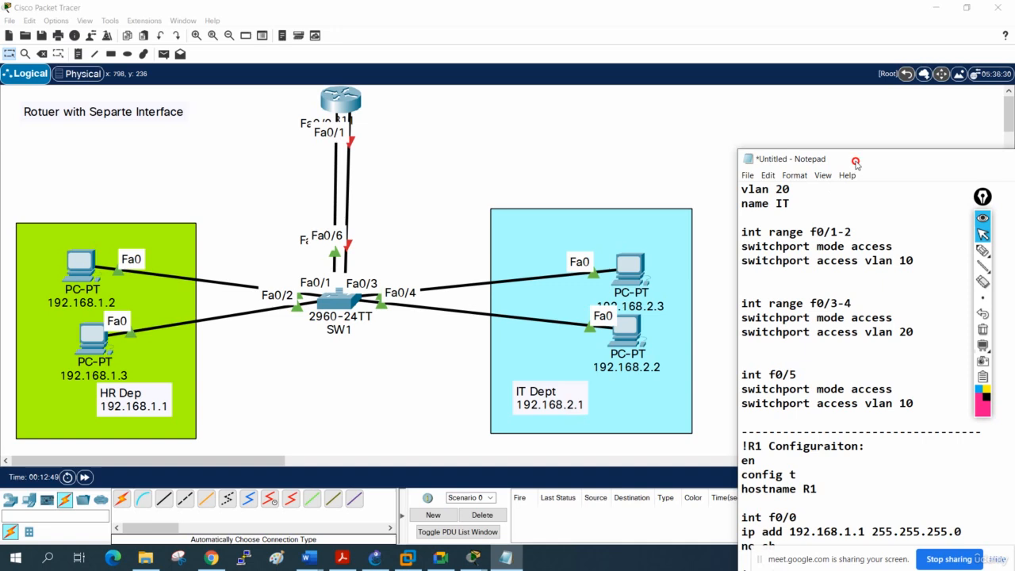
drag(855, 161, 584, 92)
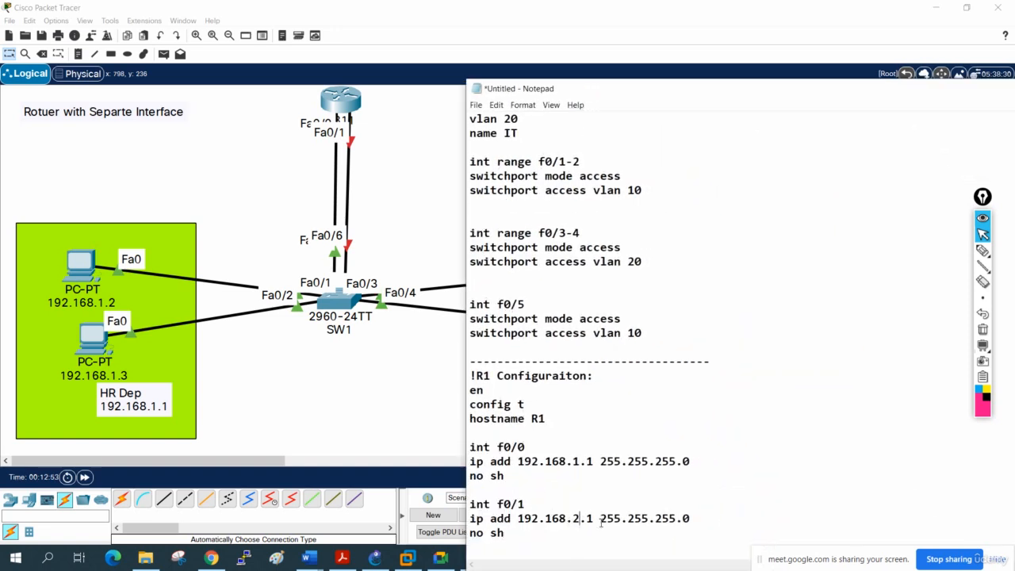
Copy the int f0/1 block from the notes, paste it into R1's CLI to configure the interface, and close the router window
scroll(619, 537, down, 1)
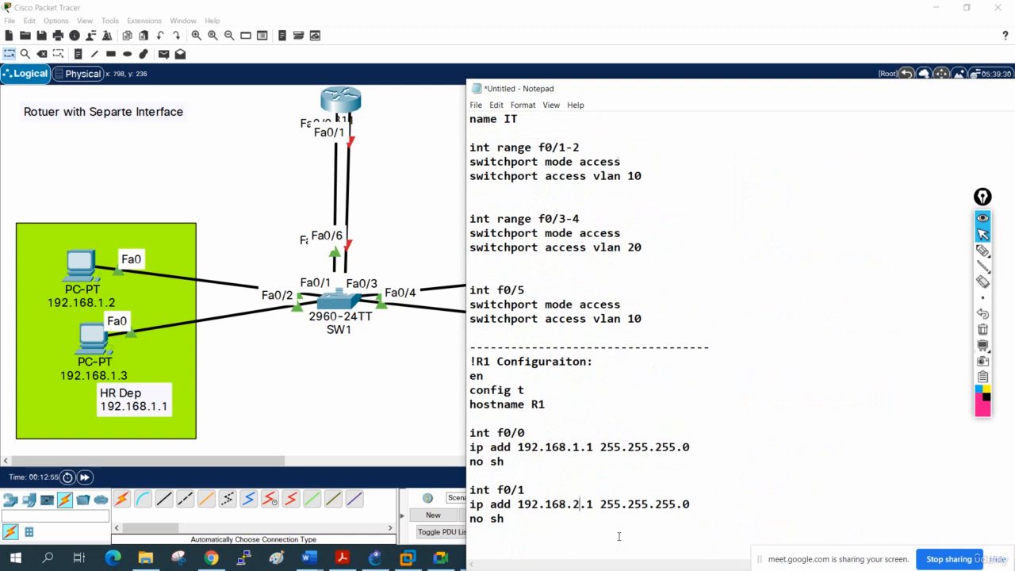
drag(515, 523, 469, 489)
key(ctrl+c)
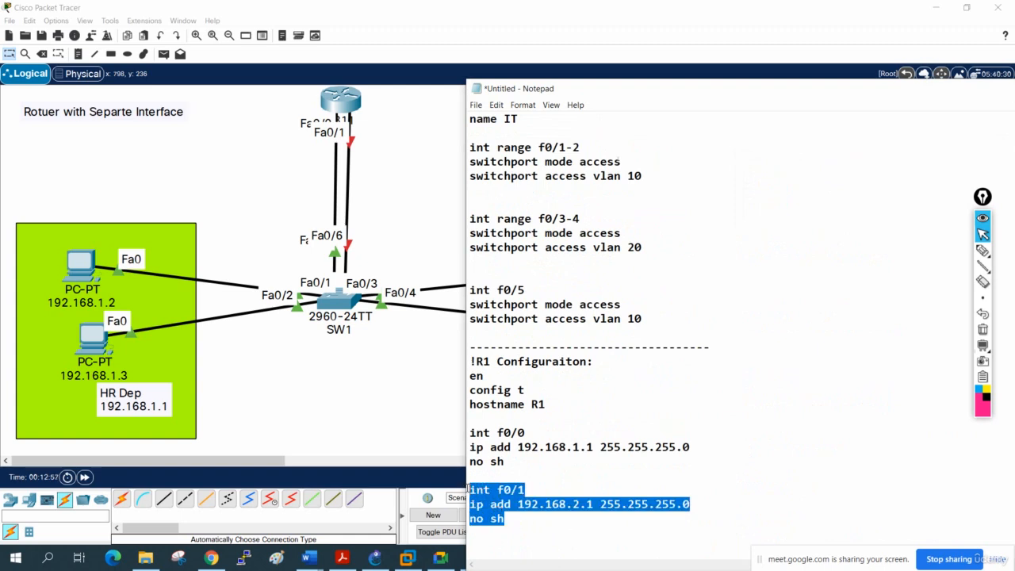
right_click(476, 489)
click(419, 350)
click(342, 99)
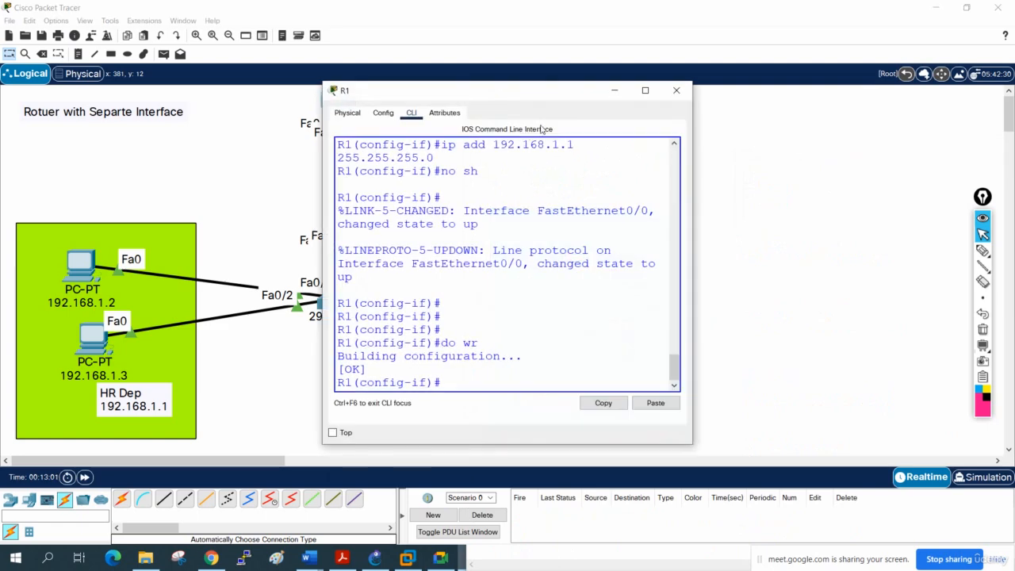
click(642, 90)
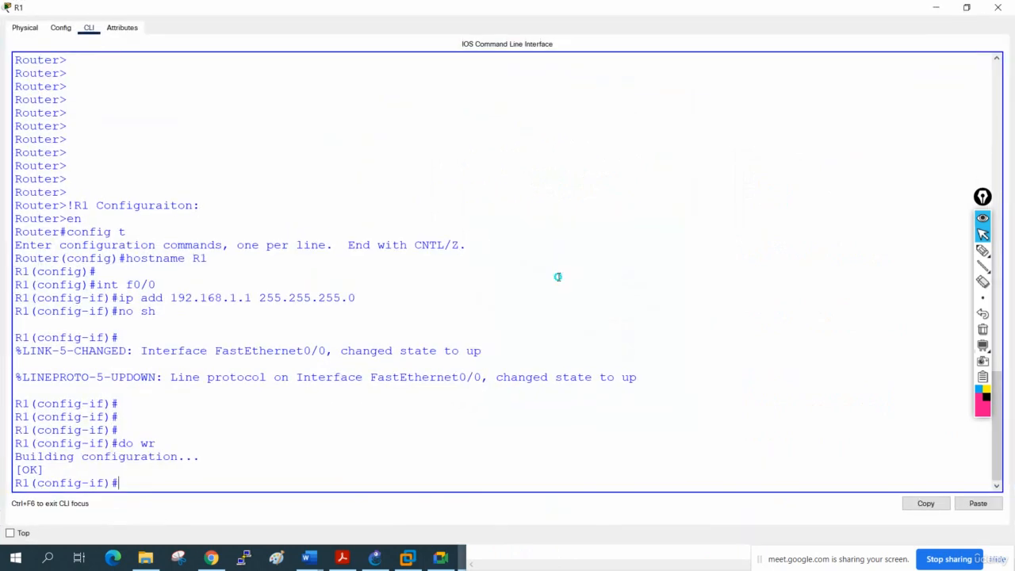
right_click(558, 277)
click(567, 304)
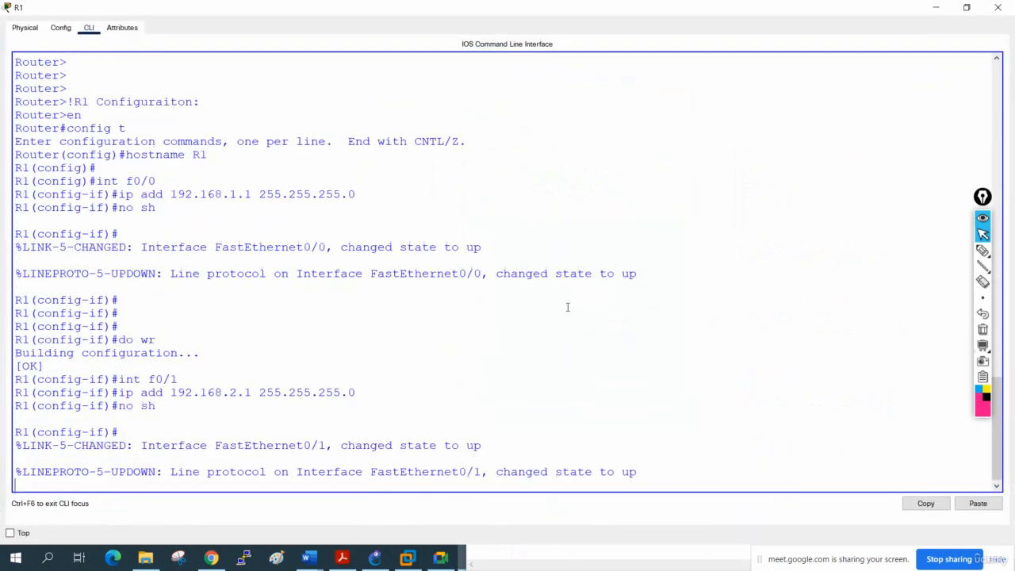
click(997, 8)
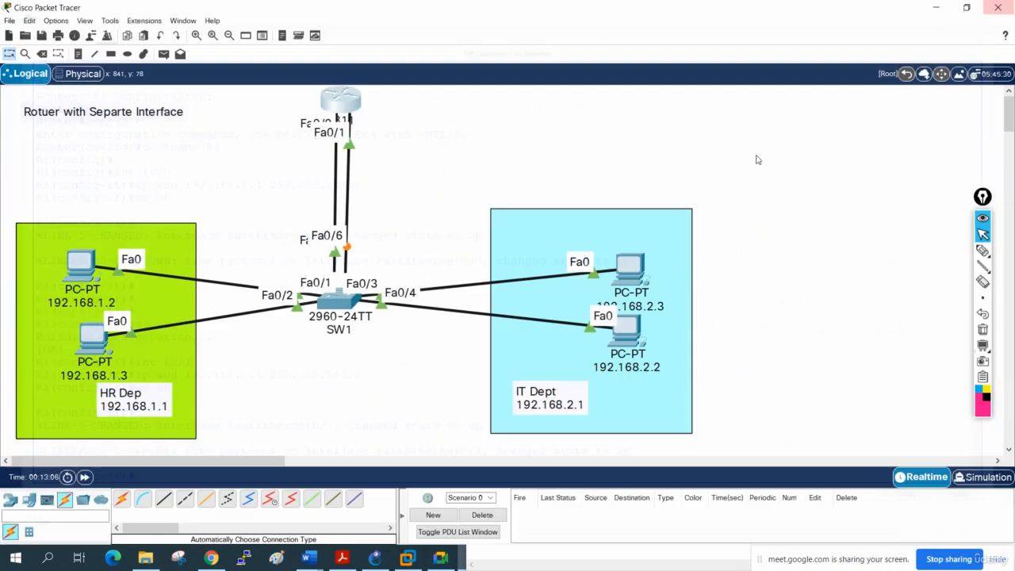
Duplicate SW1's int f0/5 block in the Notepad notes directly below the original, separated by a blank line
click(541, 556)
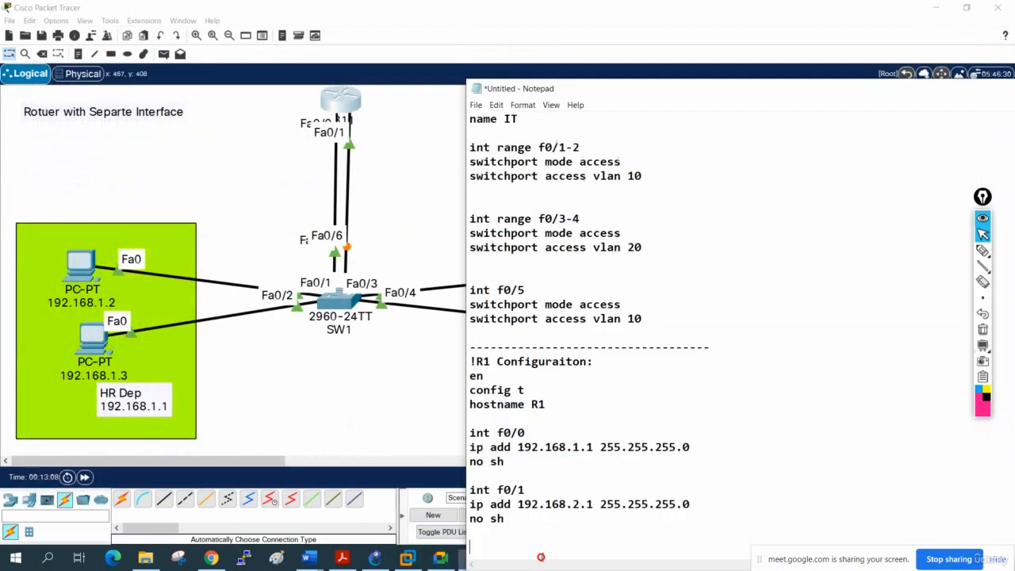
drag(652, 320, 464, 292)
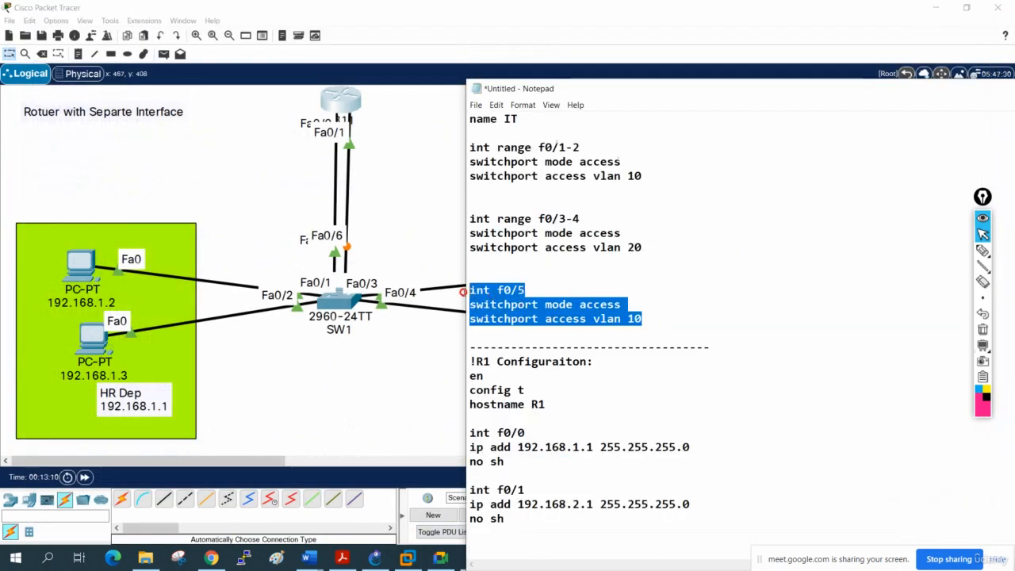
key(ctrl+c)
click(679, 317)
key(Return)
key(Return)
key(ctrl+v)
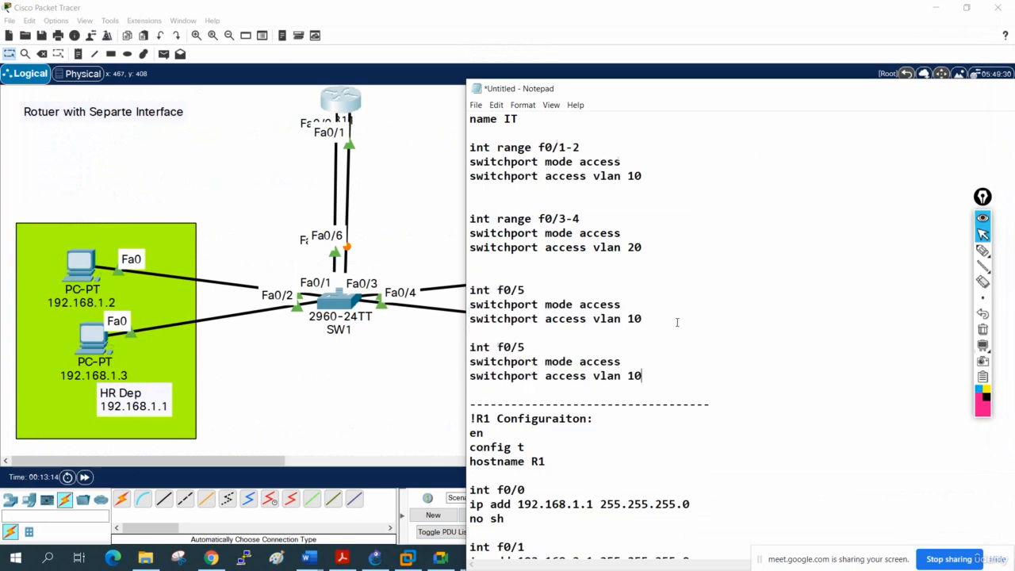
Change the duplicated switch block to int f0/6 with access VLAN 20
mouse_move(524, 347)
mouse_down()
mouse_move(504, 346)
mouse_move(517, 347)
mouse_up()
text(6)
drag(643, 376, 632, 376)
text(20)
click(729, 386)
drag(472, 362, 621, 361)
drag(471, 377, 681, 376)
click(627, 382)
Move the notes window aside, return to Packet Tracer and add the line "Vlan 10" to the HR Dep label
drag(610, 99, 676, 280)
scroll(691, 366, up, 4)
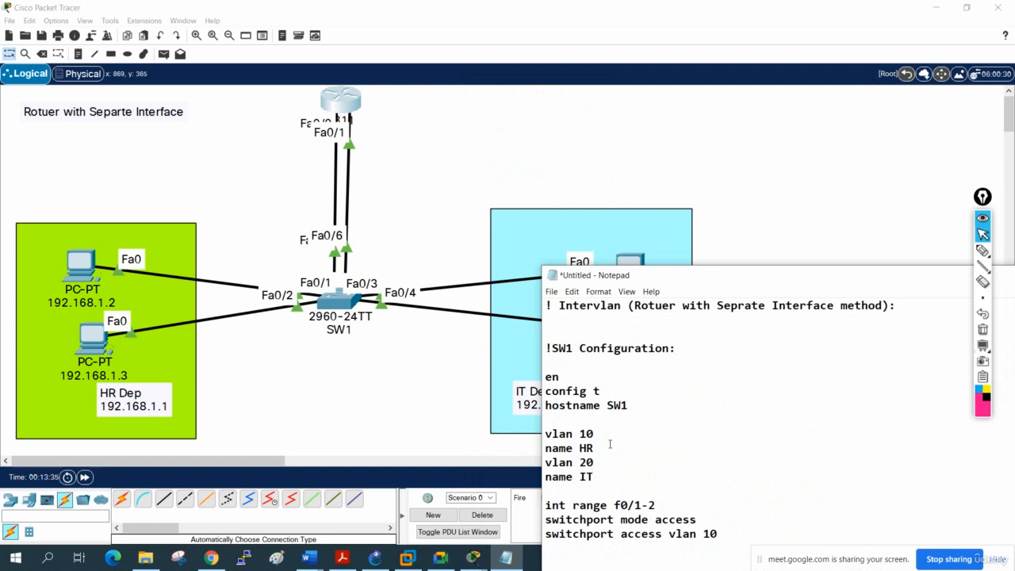
drag(601, 466, 561, 466)
click(365, 424)
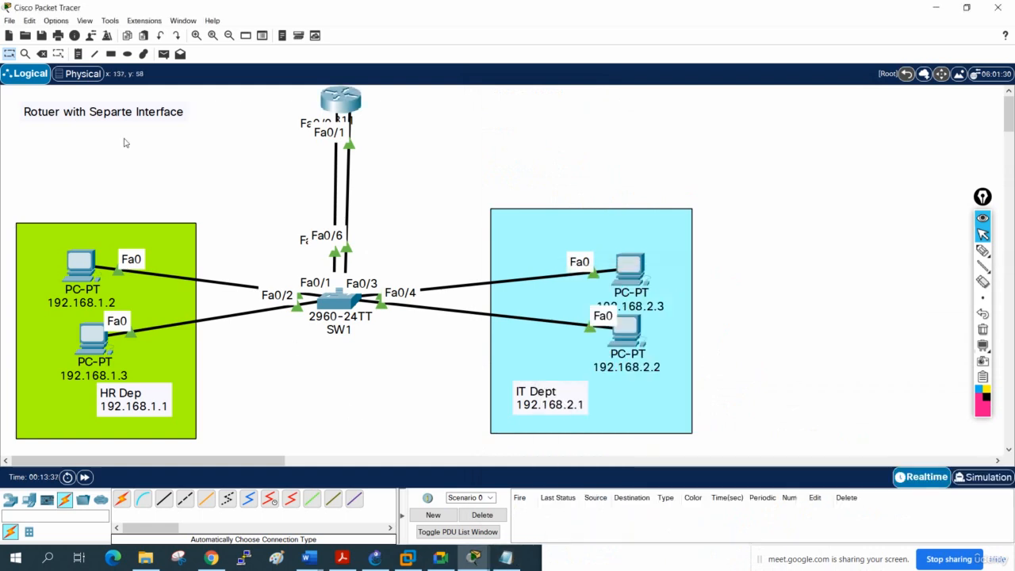
double_click(149, 402)
click(149, 403)
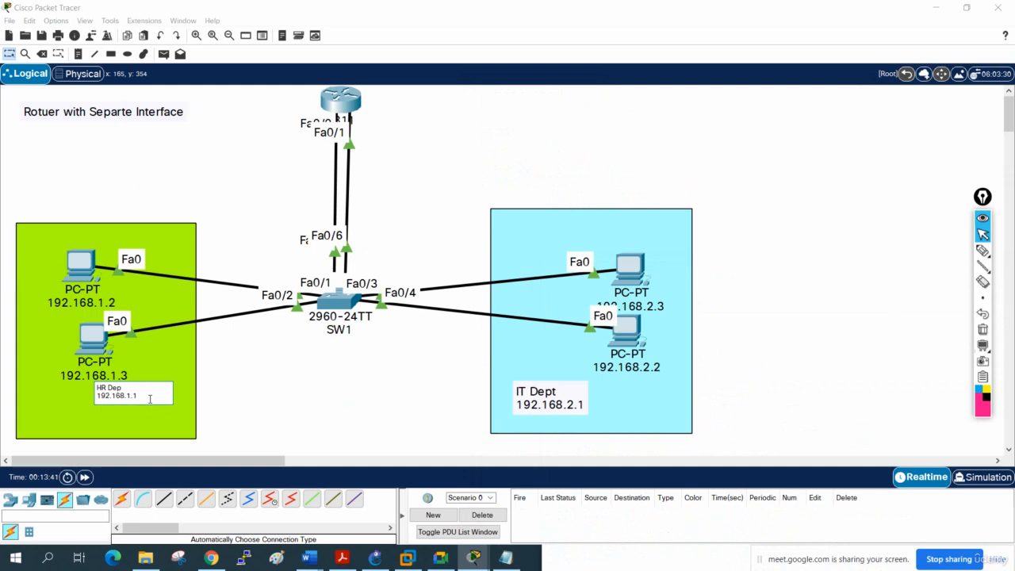
key(Return)
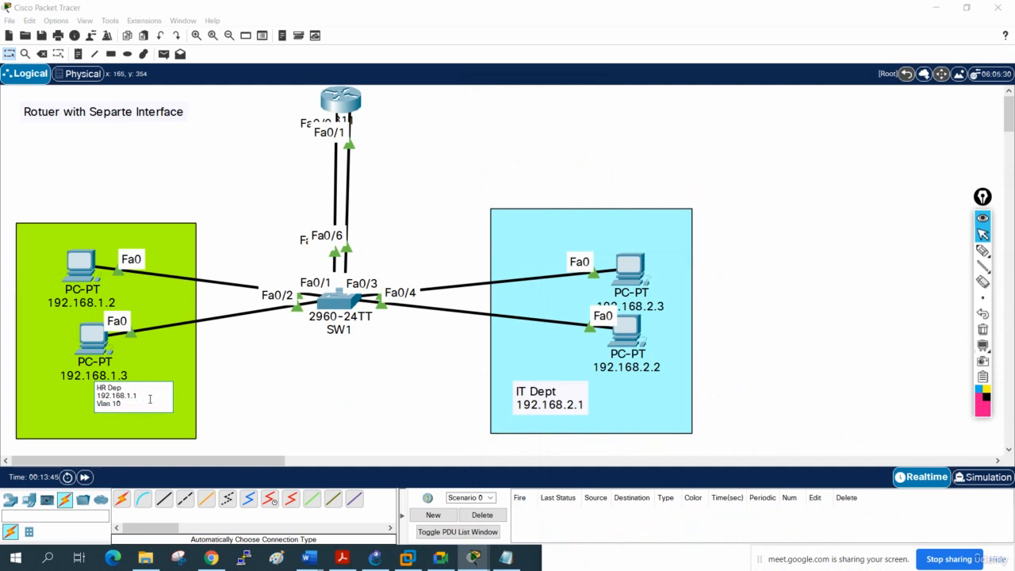
text(Vlan 10)
Add the line "Vlan 20" below 192.168.2.1 in the IT Dept label
double_click(559, 403)
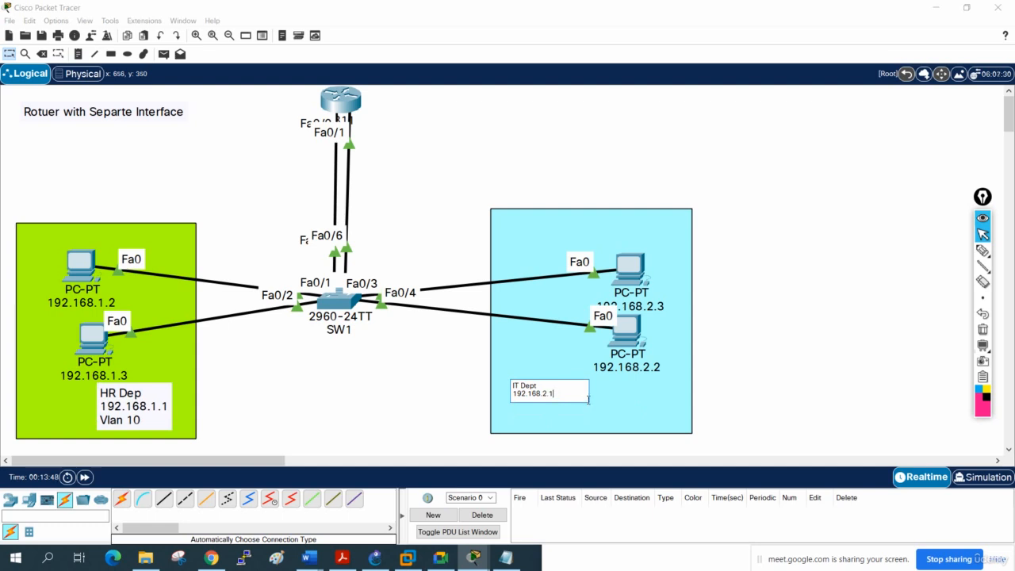
key(Return)
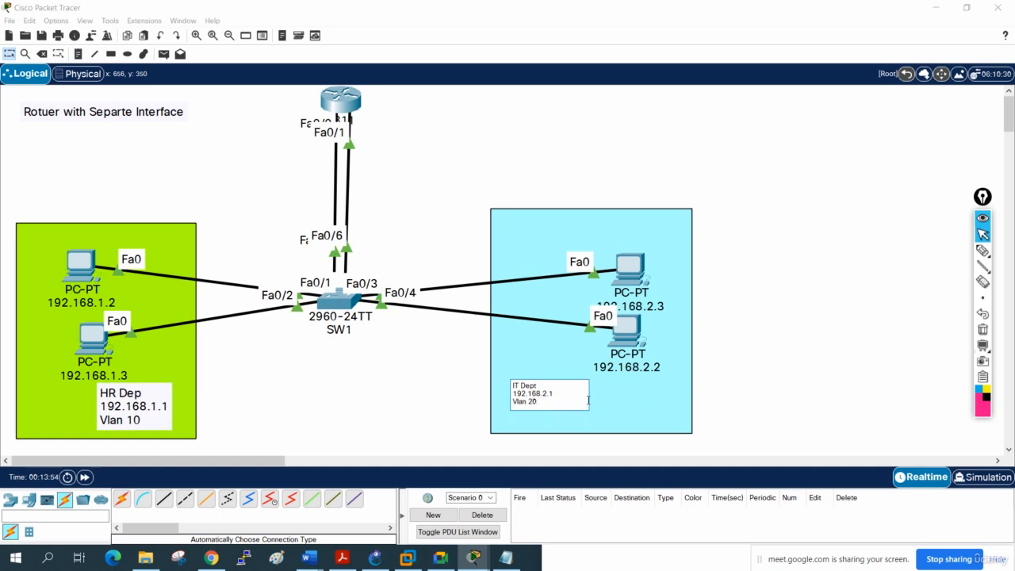
click(839, 175)
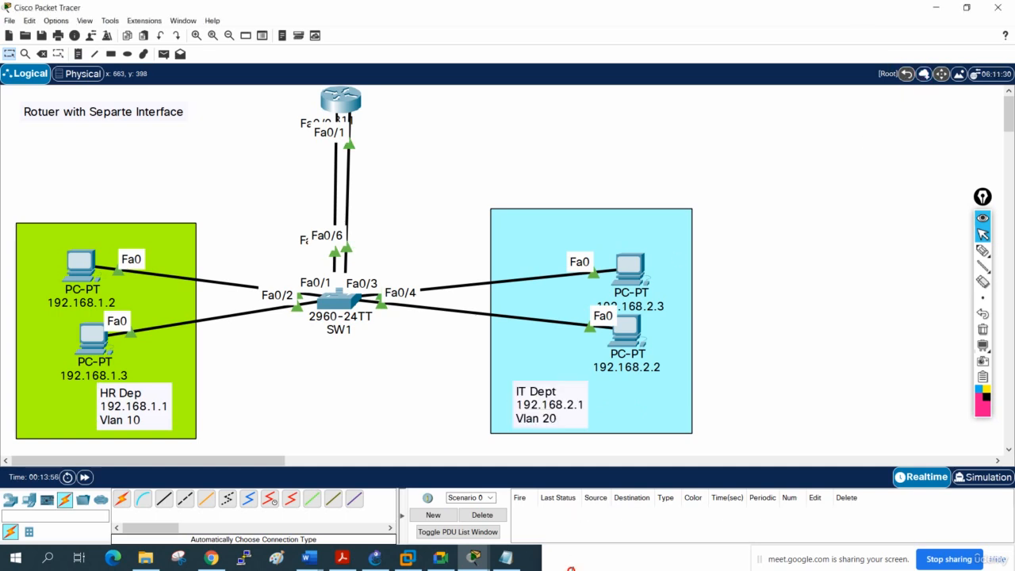
Check SW1's existing CLI entries and copy the int f0/6 block from the Notepad notes
click(506, 557)
drag(705, 280, 669, 114)
scroll(605, 317, down, 2)
scroll(604, 317, down, 3)
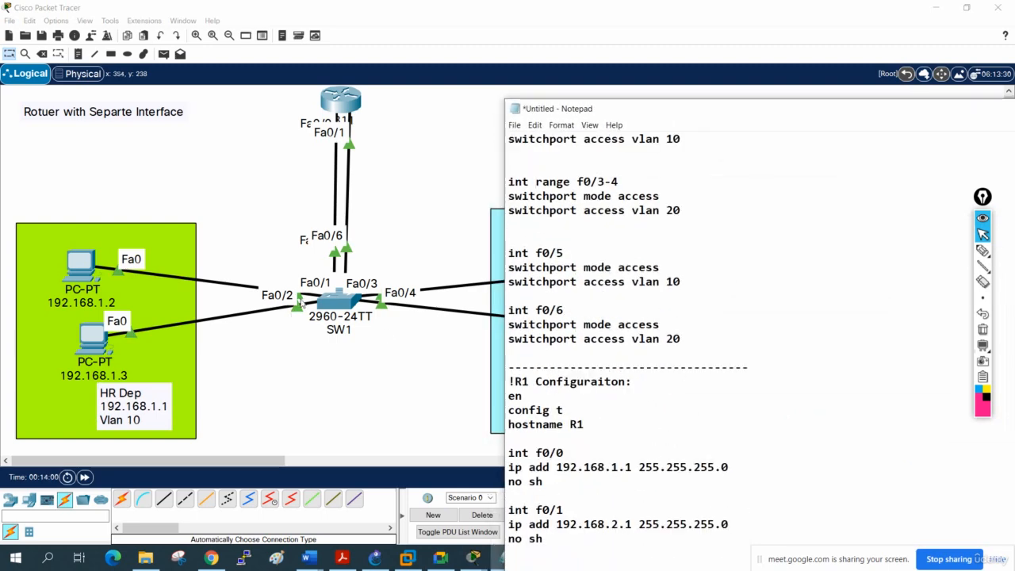
click(356, 310)
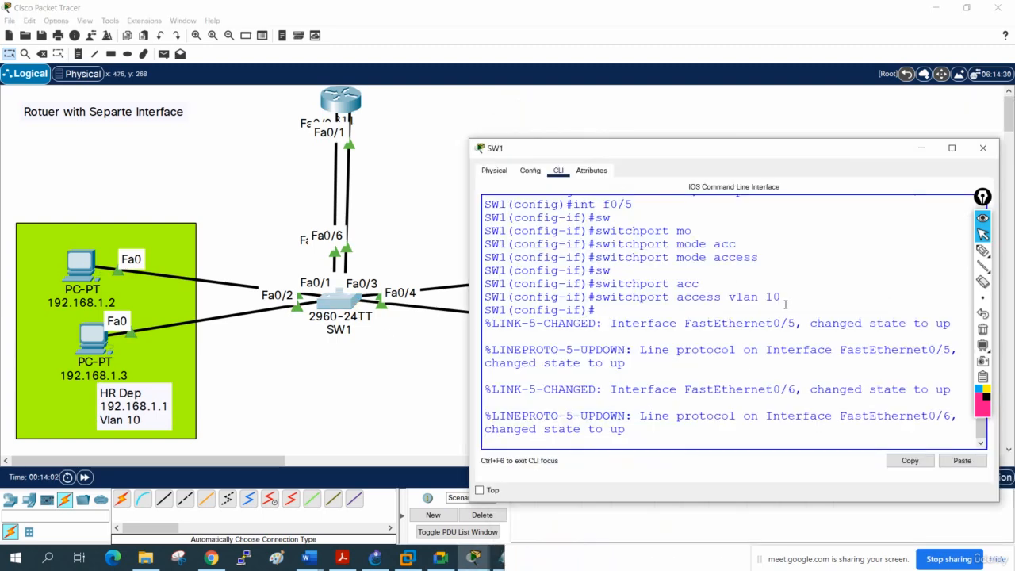
drag(785, 304, 560, 244)
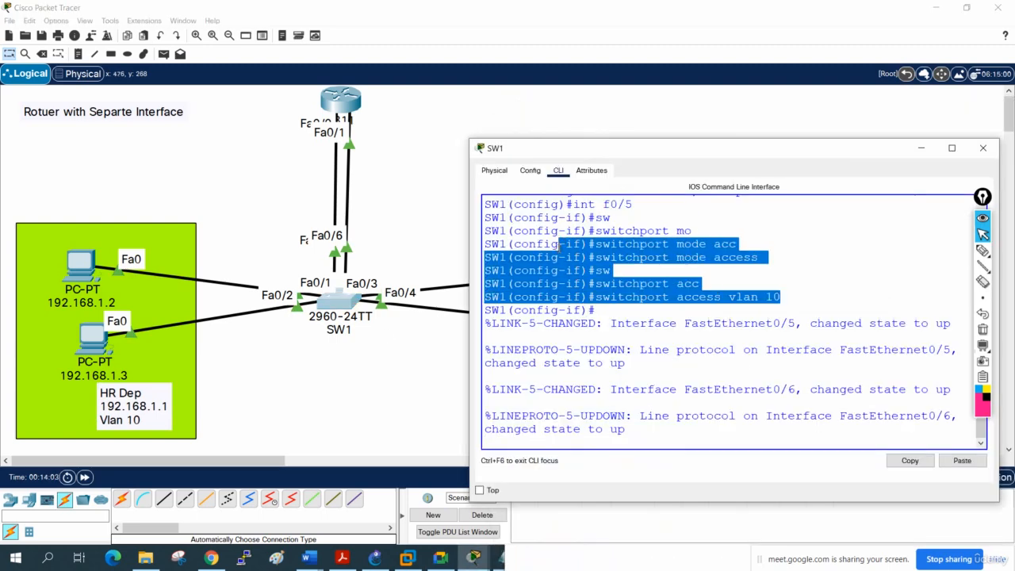
click(587, 530)
click(544, 563)
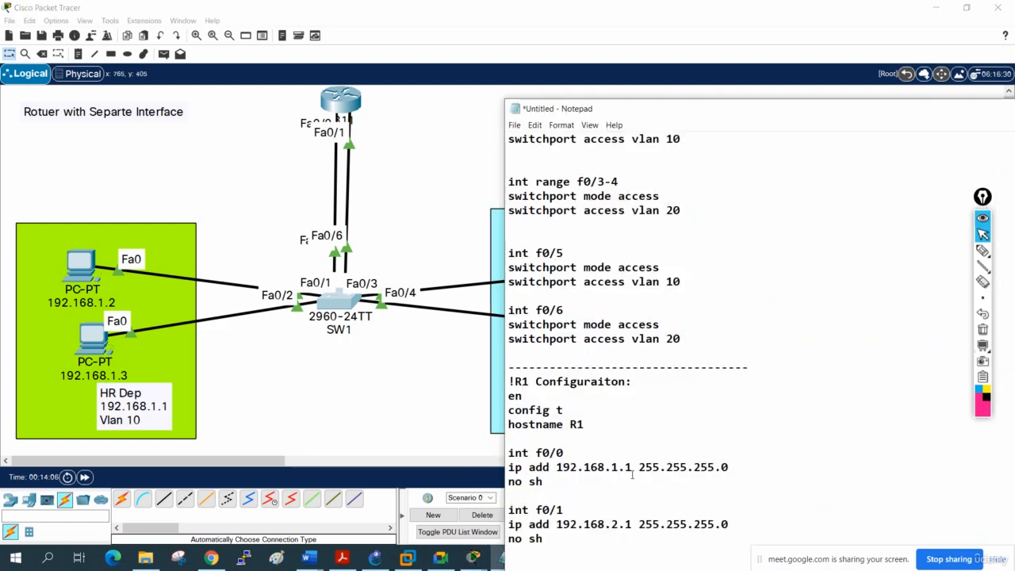
drag(701, 338, 507, 311)
key(ctrl+c)
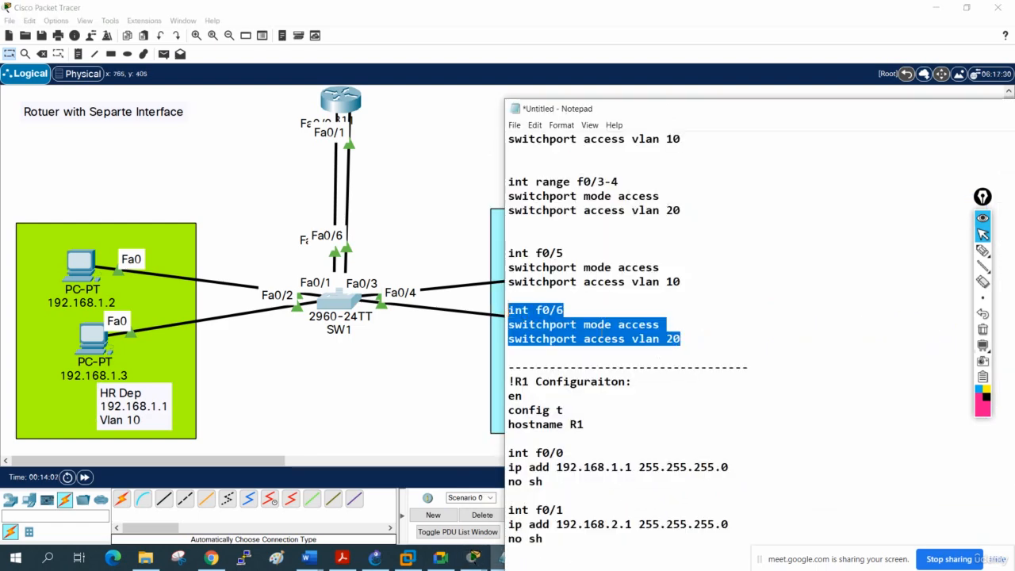
Paste the copied block into SW1's CLI to make f0/6 an access port in VLAN 20, and close the switch window
click(341, 310)
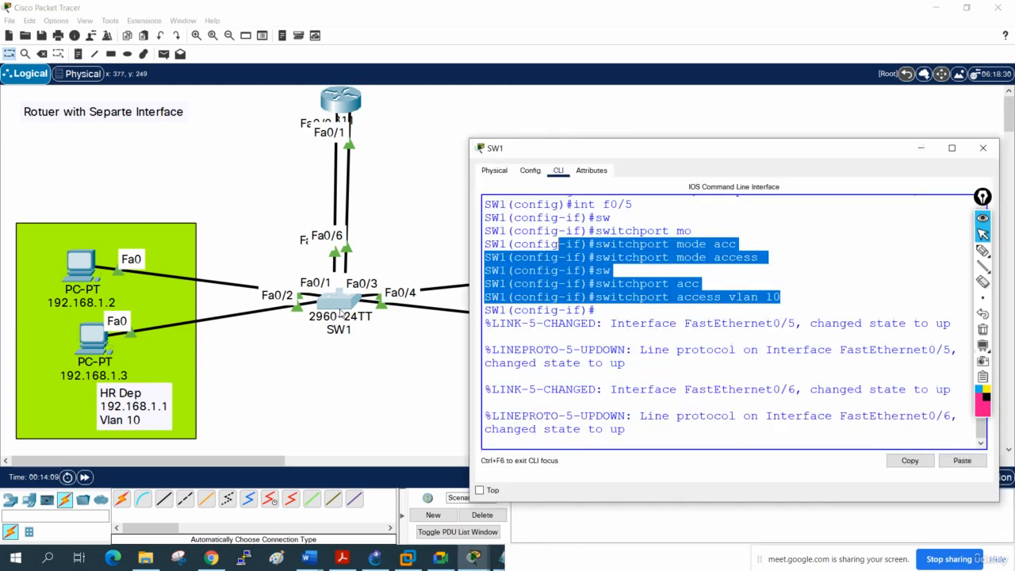
double_click(719, 154)
click(667, 362)
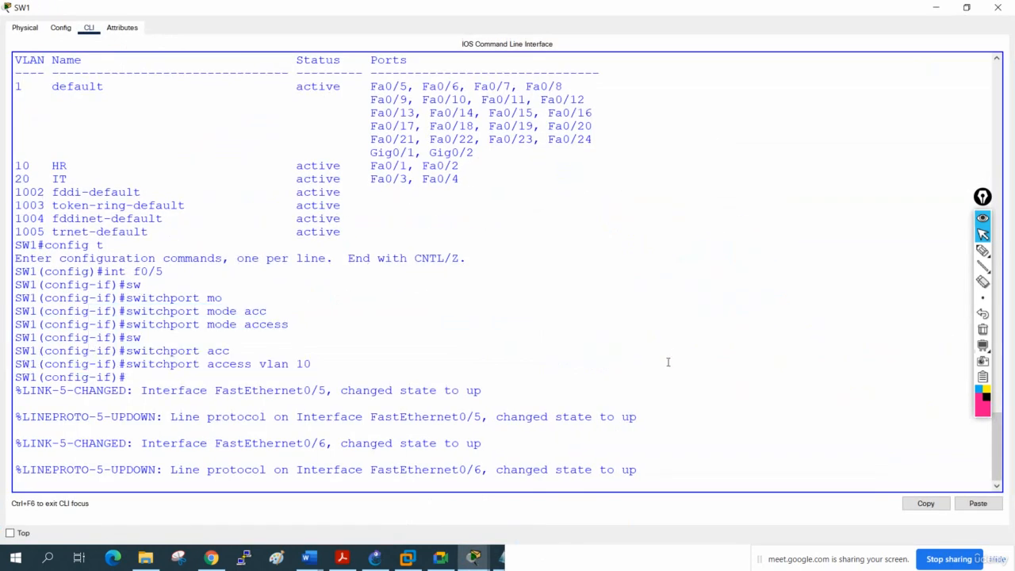
key(Return)
key(Return)
key(Return)
right_click(666, 361)
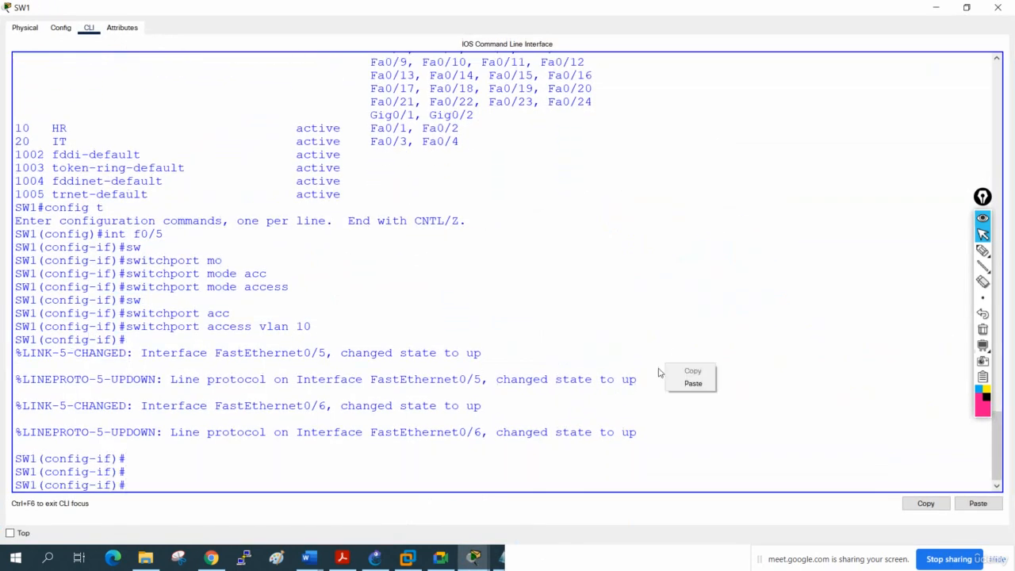
click(685, 385)
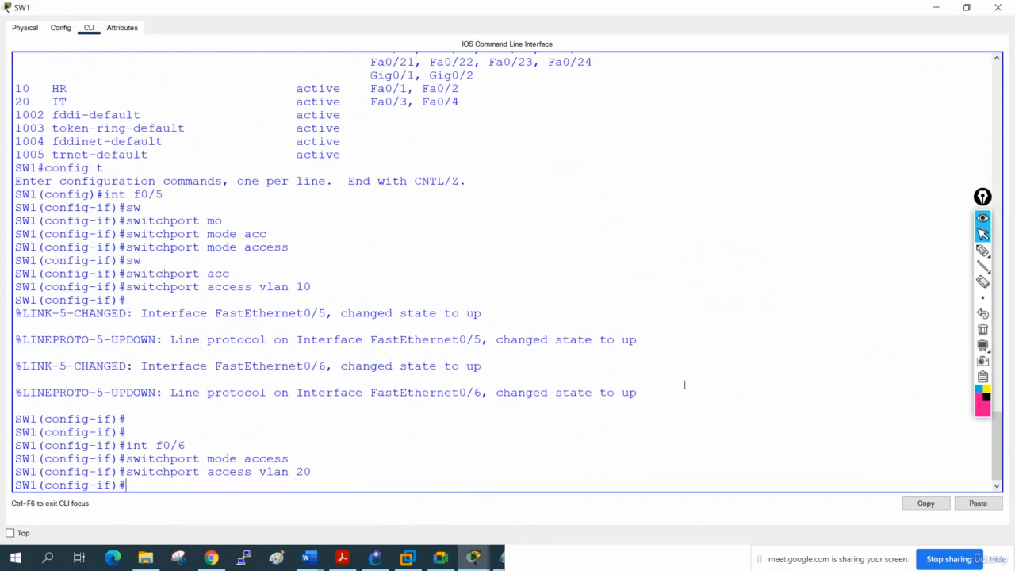
click(997, 8)
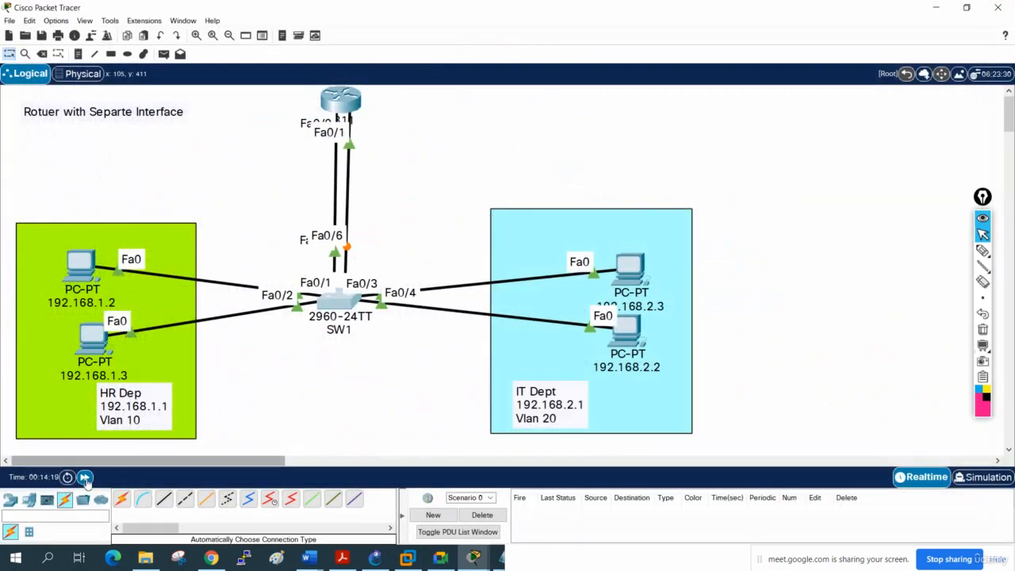
Fast-forward the simulation time repeatedly to let the SW1 to R1 link converge
click(84, 477)
click(85, 478)
click(85, 478)
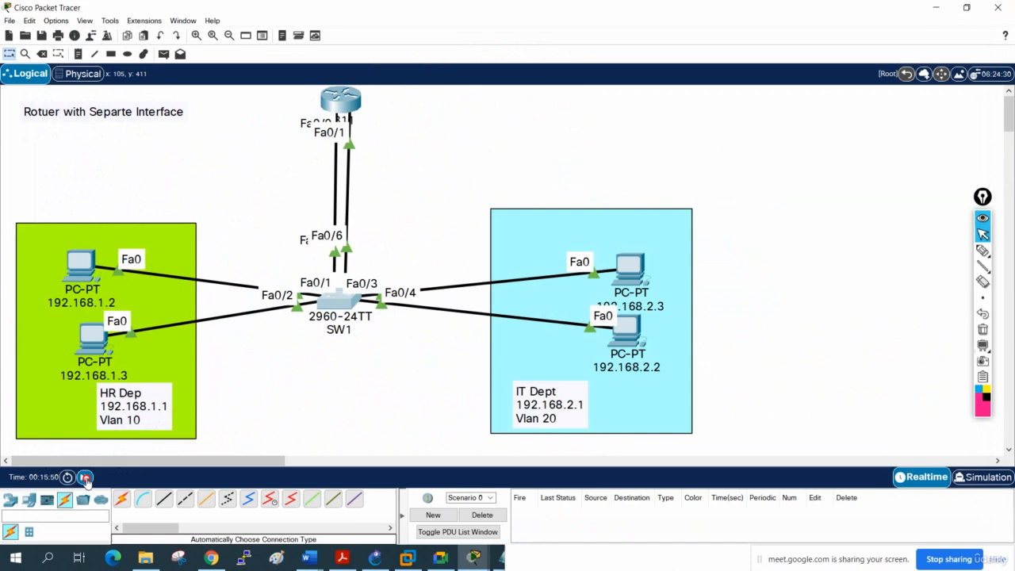
click(86, 478)
click(85, 478)
click(86, 478)
click(86, 478)
click(85, 478)
Repeat the ping to 192.168.2.2 from the command prompt of PC 192.168.1.2
click(70, 260)
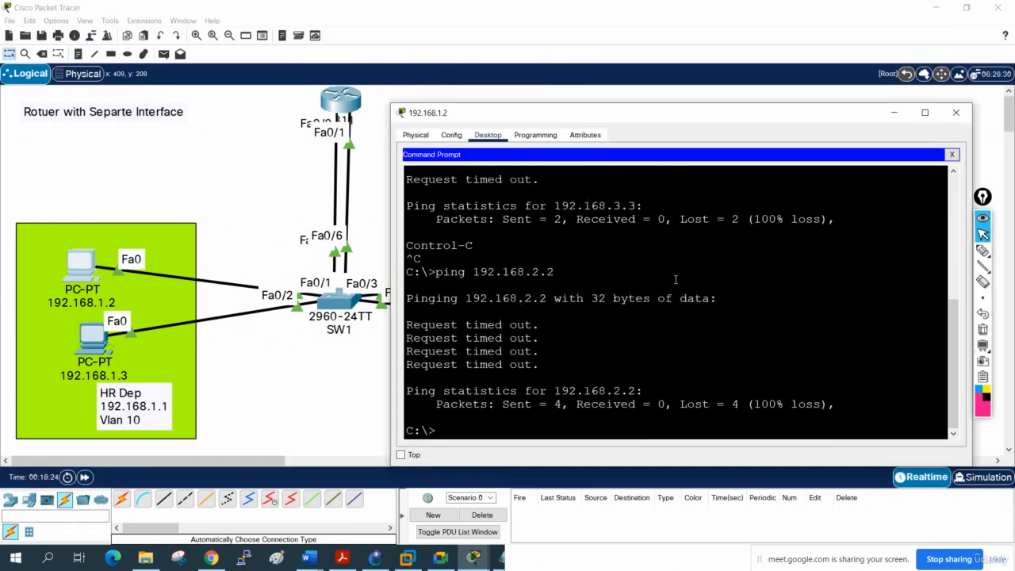
key(Up)
key(Return)
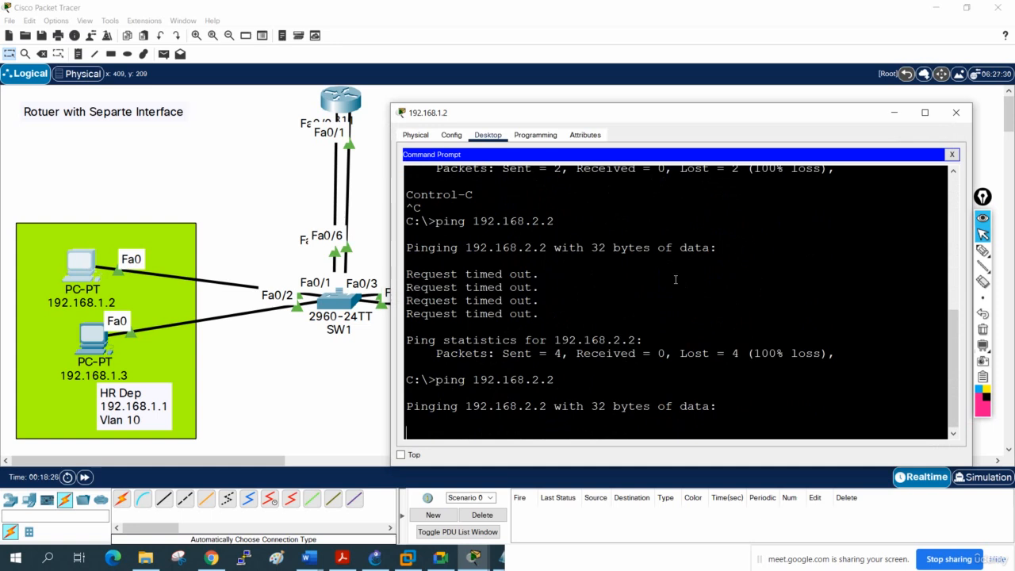
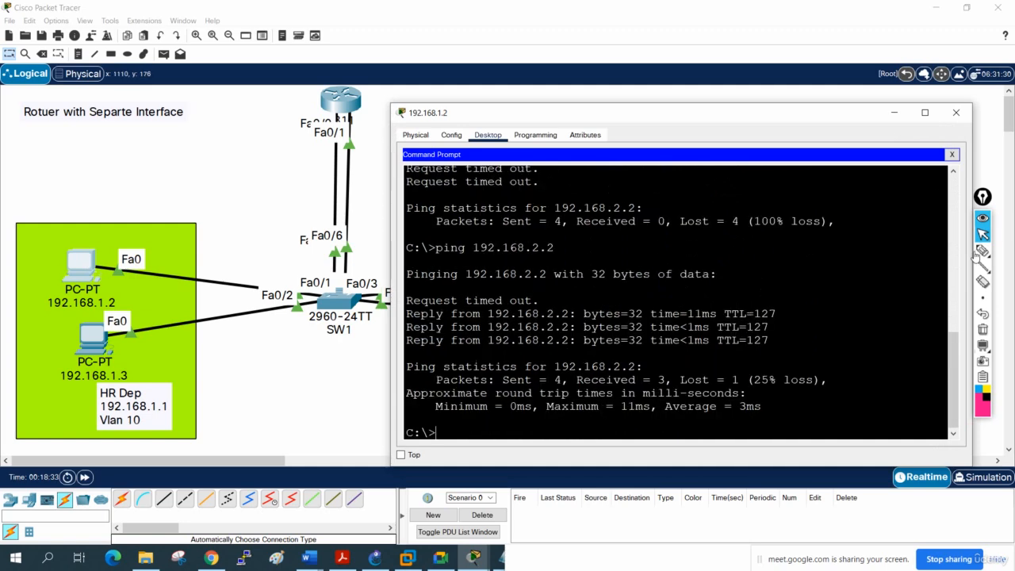
Minimize the PC window, trace the ping path from 192.168.1.2 through SW1 and R1 to 192.168.2.2, and clear the drawing
click(894, 112)
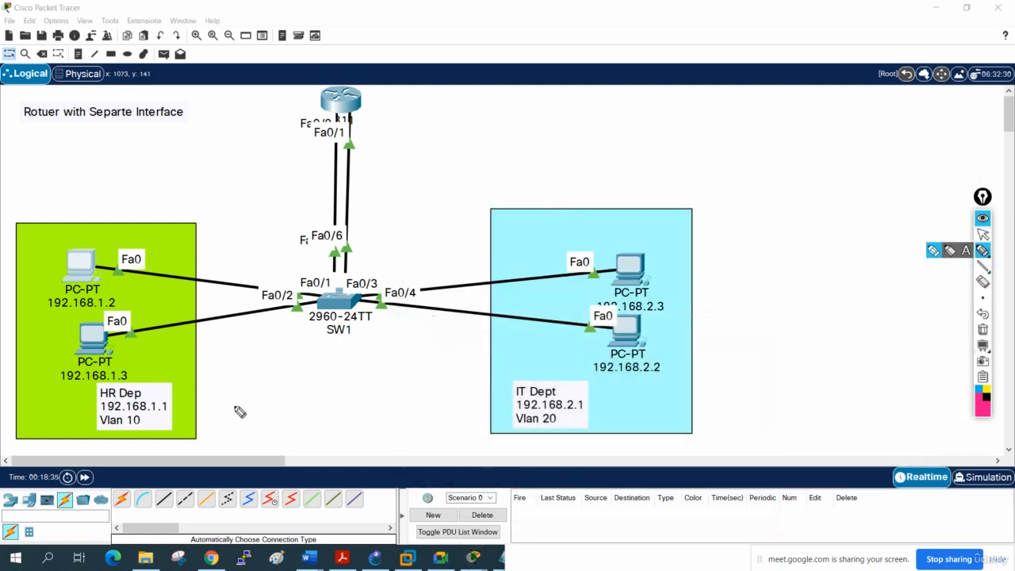
mouse_move(89, 273)
mouse_down()
mouse_move(212, 296)
mouse_move(347, 295)
mouse_move(332, 131)
mouse_move(340, 102)
mouse_move(353, 111)
mouse_move(346, 264)
mouse_move(392, 295)
mouse_move(627, 325)
mouse_move(500, 316)
mouse_move(357, 269)
mouse_move(345, 124)
mouse_move(318, 238)
mouse_move(72, 252)
mouse_up()
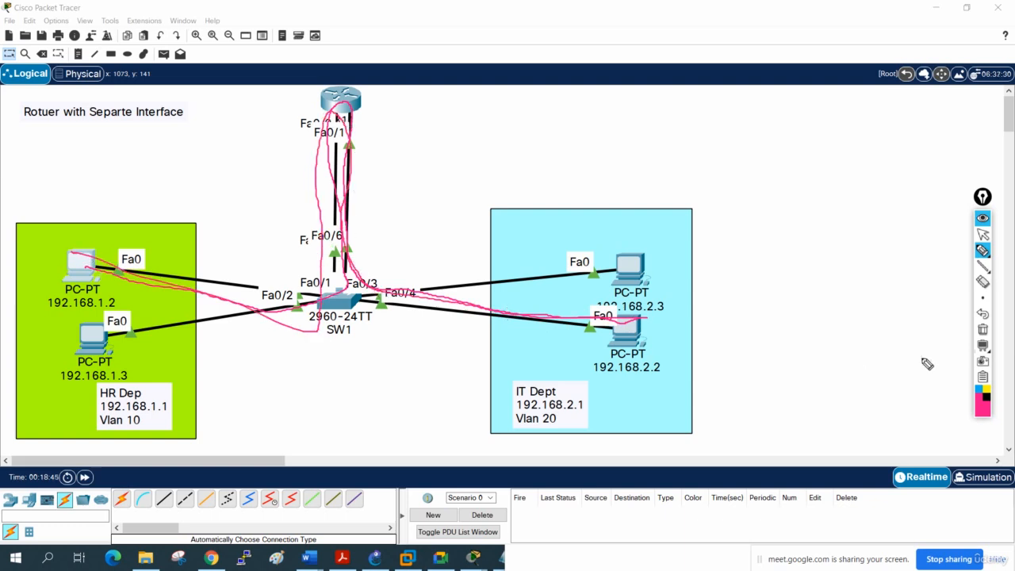
click(984, 328)
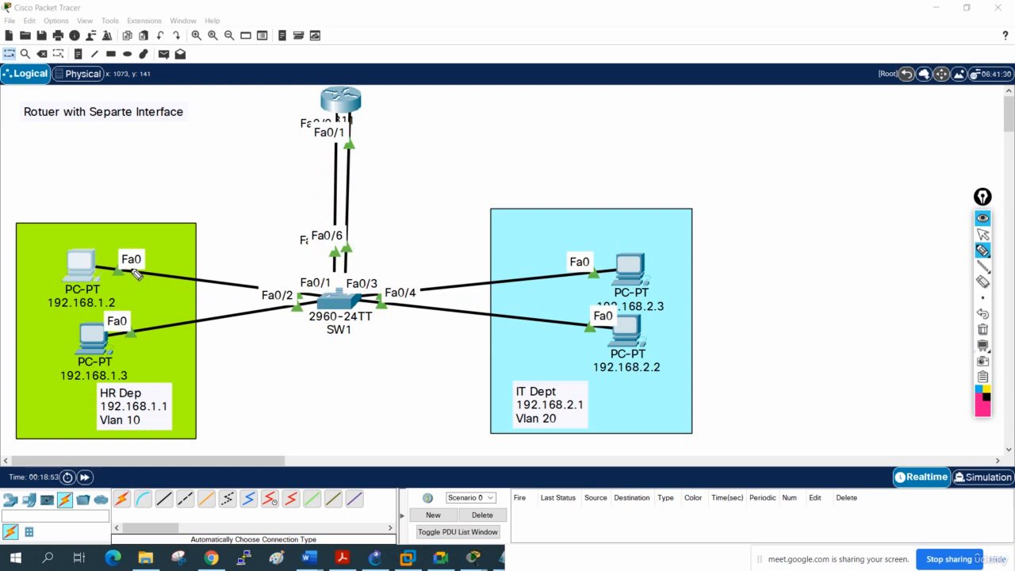
Annotate R1's two interfaces by pen with gateways 192.168.1.1 and 192.168.2.1, linking them to the HR and IT sides
mouse_move(84, 272)
mouse_down()
mouse_move(125, 266)
mouse_move(325, 295)
mouse_move(337, 271)
mouse_move(333, 122)
mouse_move(311, 135)
mouse_move(339, 139)
mouse_move(175, 155)
mouse_move(184, 140)
mouse_move(186, 151)
mouse_up()
drag(188, 140, 205, 151)
mouse_move(216, 132)
mouse_down()
mouse_move(212, 144)
mouse_move(262, 135)
mouse_up()
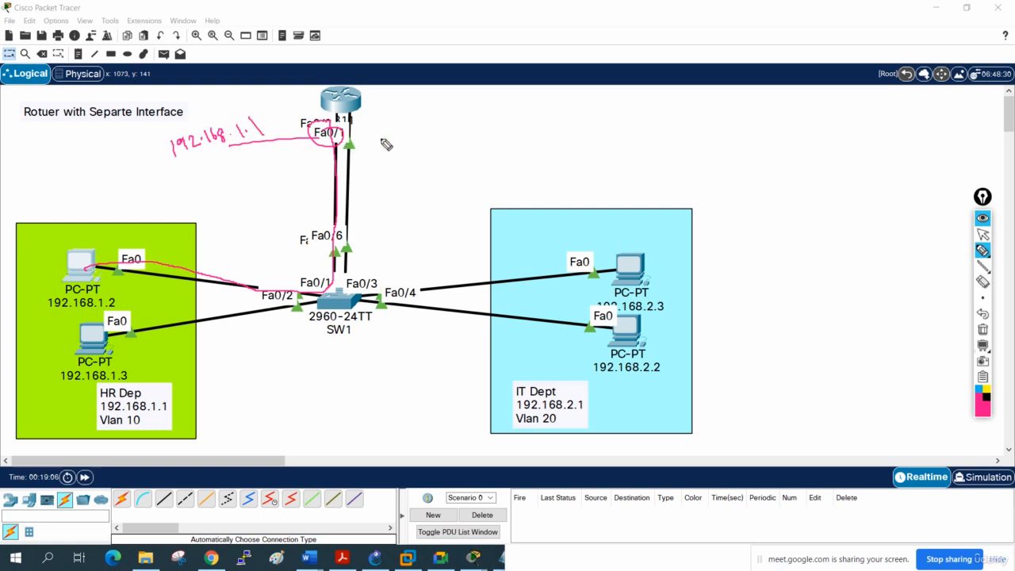
mouse_move(361, 135)
mouse_down()
mouse_move(348, 152)
mouse_move(452, 138)
mouse_move(422, 177)
mouse_up()
mouse_move(433, 163)
mouse_down()
mouse_move(432, 175)
mouse_move(470, 168)
mouse_up()
drag(481, 154, 476, 161)
mouse_move(490, 146)
mouse_down()
mouse_move(488, 157)
mouse_move(490, 146)
mouse_move(553, 148)
mouse_up()
mouse_move(493, 163)
mouse_down()
mouse_move(573, 224)
mouse_move(592, 255)
mouse_move(512, 321)
mouse_move(651, 355)
mouse_move(591, 323)
mouse_up()
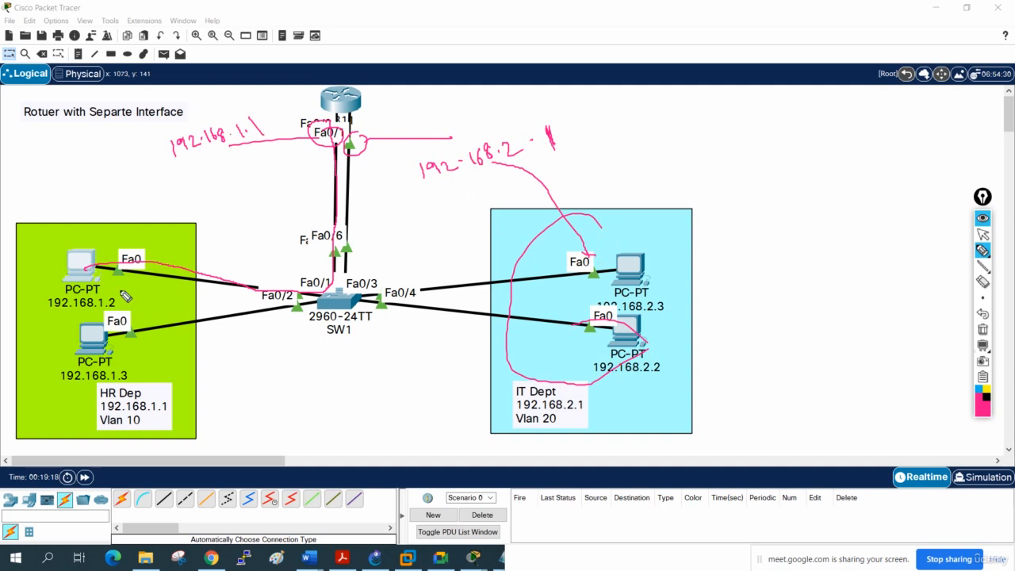
Circle the HR PCs and their gateway, trace the route through R1 to PC 192.168.2.3, and clear all pen annotations
mouse_move(109, 254)
mouse_down()
mouse_move(53, 272)
mouse_move(78, 229)
mouse_up()
mouse_move(266, 115)
mouse_down()
mouse_move(180, 190)
mouse_move(226, 121)
mouse_up()
mouse_move(84, 268)
mouse_down()
mouse_move(333, 295)
mouse_move(341, 115)
mouse_move(359, 107)
mouse_move(348, 289)
mouse_move(570, 273)
mouse_move(586, 263)
mouse_up()
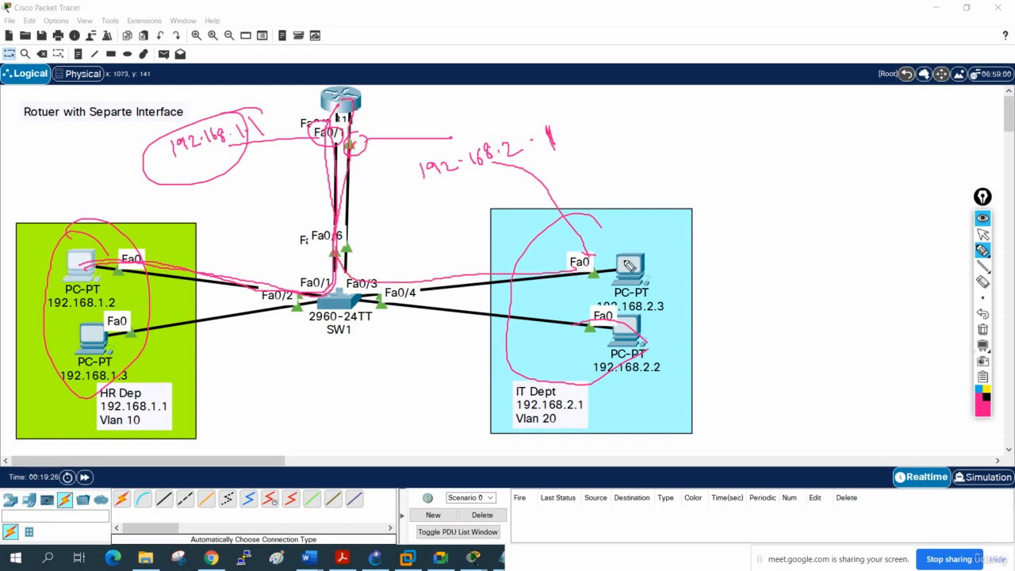
click(982, 329)
click(983, 234)
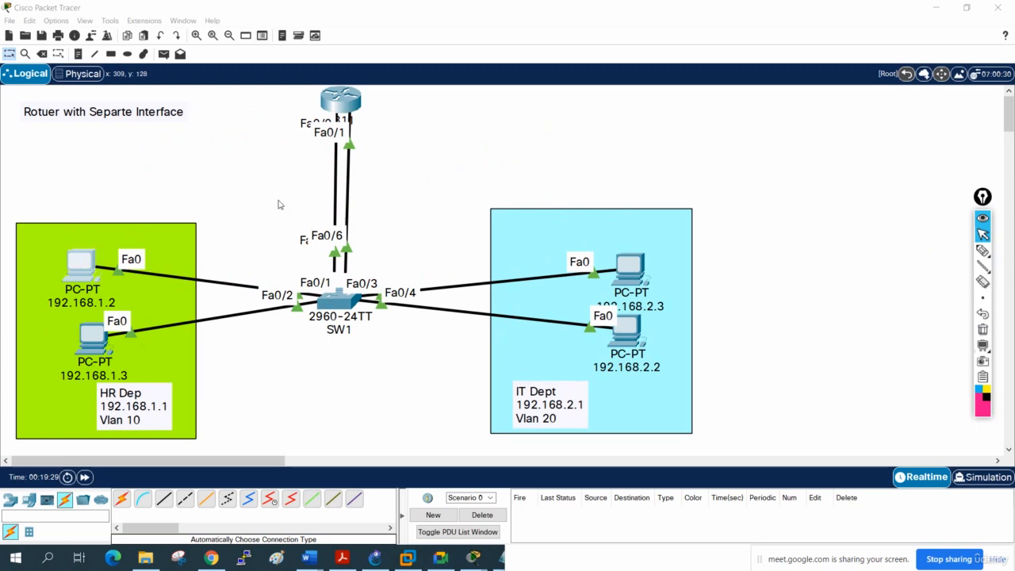
Ping 192.168.2.2 again from PC 192.168.1.2's command prompt and minimize the PC window
click(73, 268)
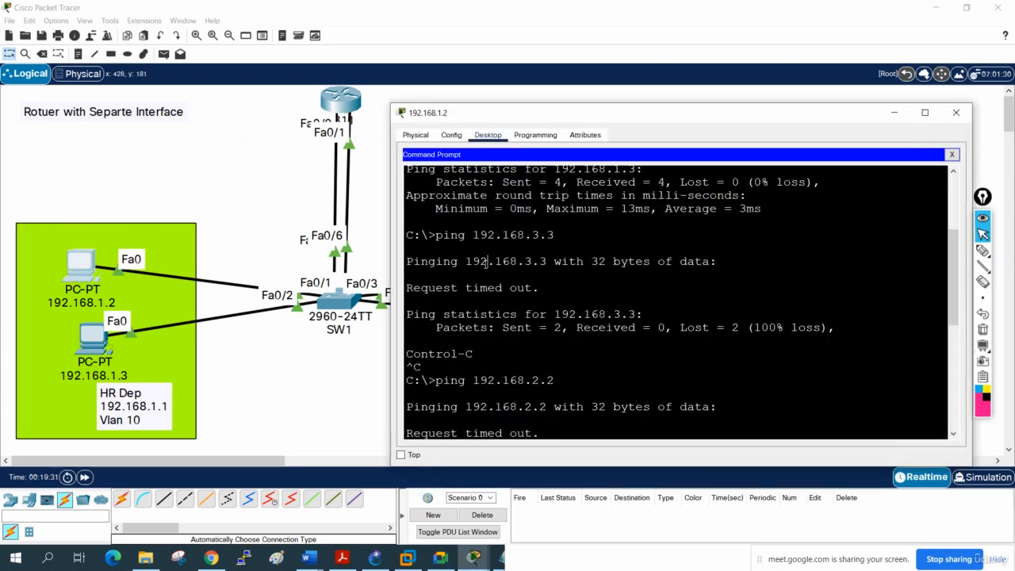
key(Return)
key(Return)
key(Return)
key(Up)
key(Return)
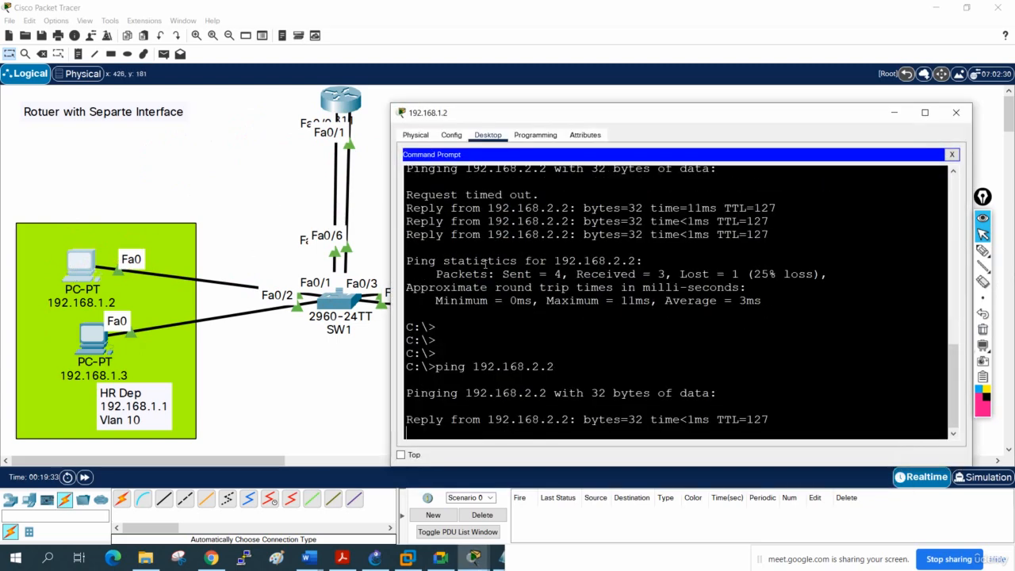
click(896, 113)
Add the notes "192.168.1.1" and "192.168.2.1" on either side of R1's two links, just below the router
click(78, 53)
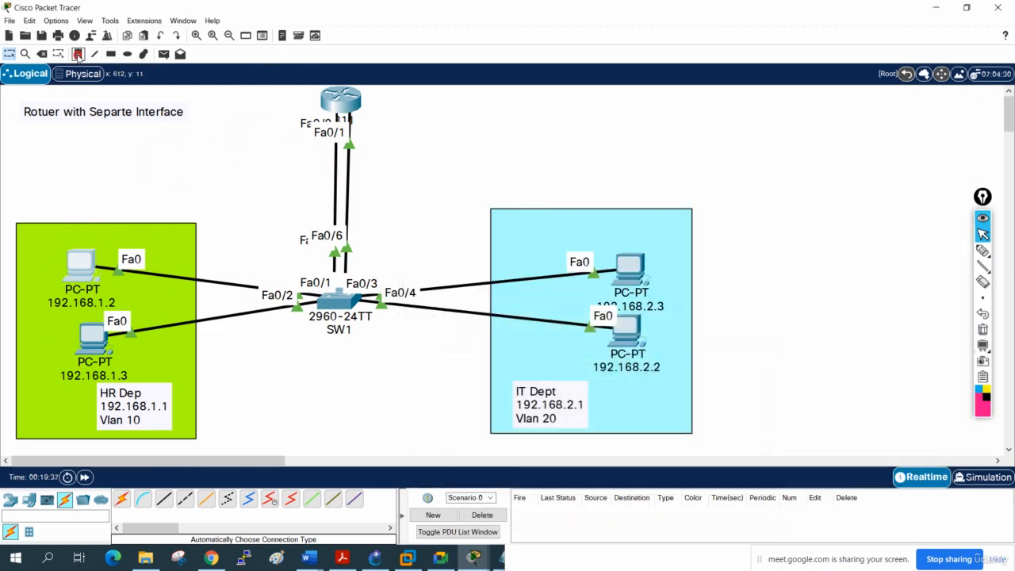
click(250, 139)
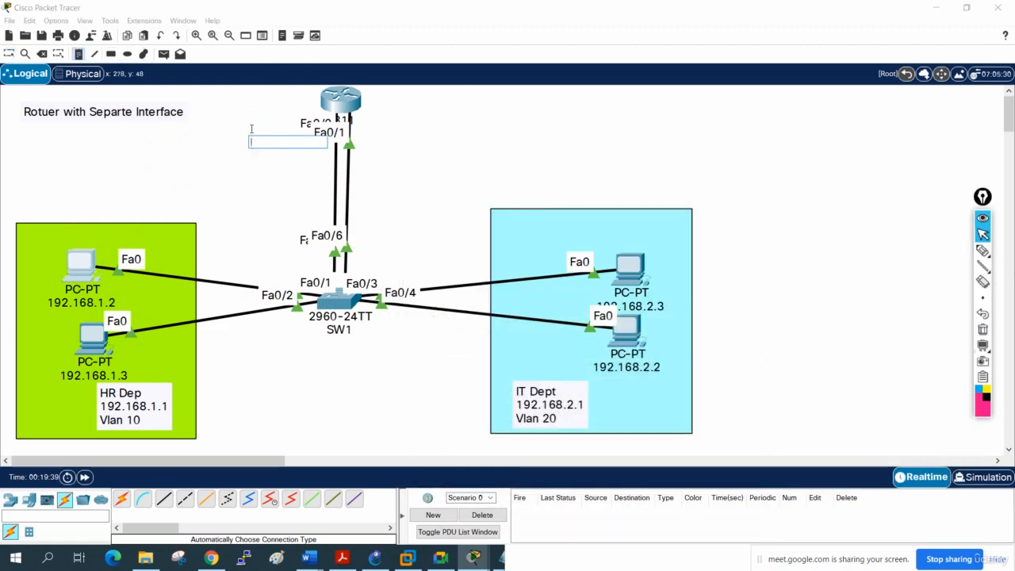
text(192.168.1.1)
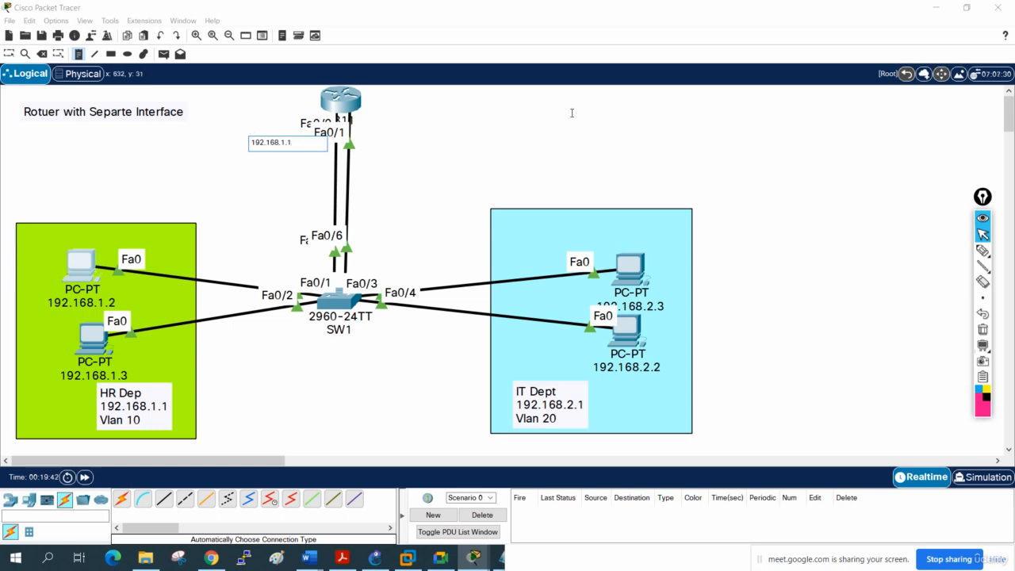
click(361, 133)
text(192.168.2.1)
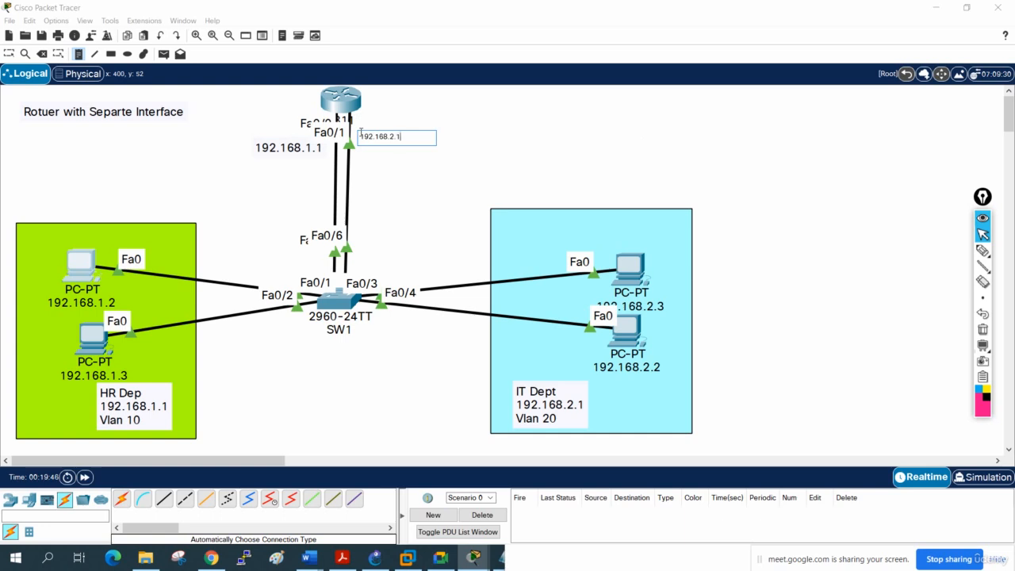
click(536, 151)
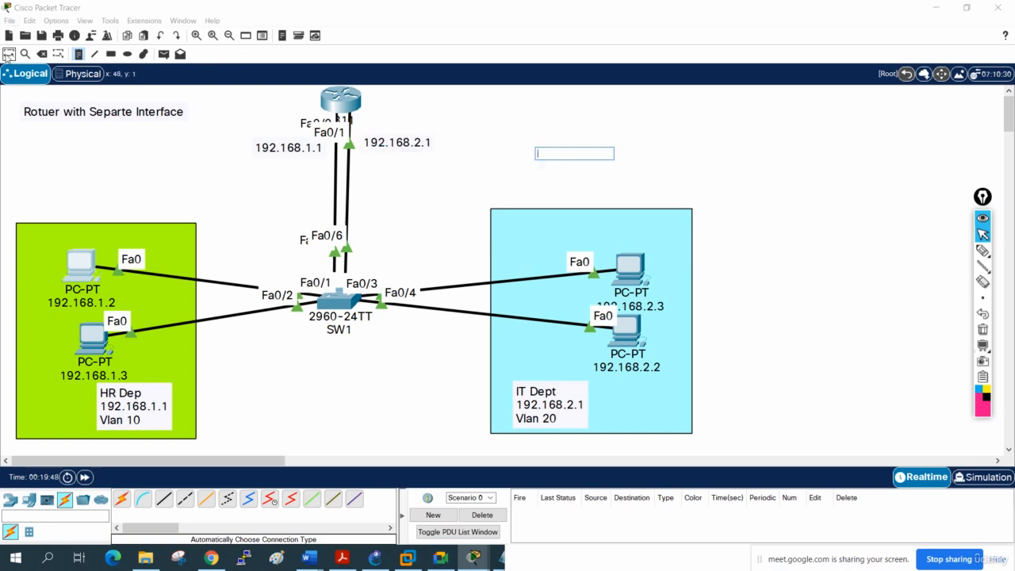
Reposition the two gateway address notes, moving 192.168.1.1 away from the links and 192.168.2.1 slightly lower beside its link
click(9, 53)
drag(280, 153, 260, 147)
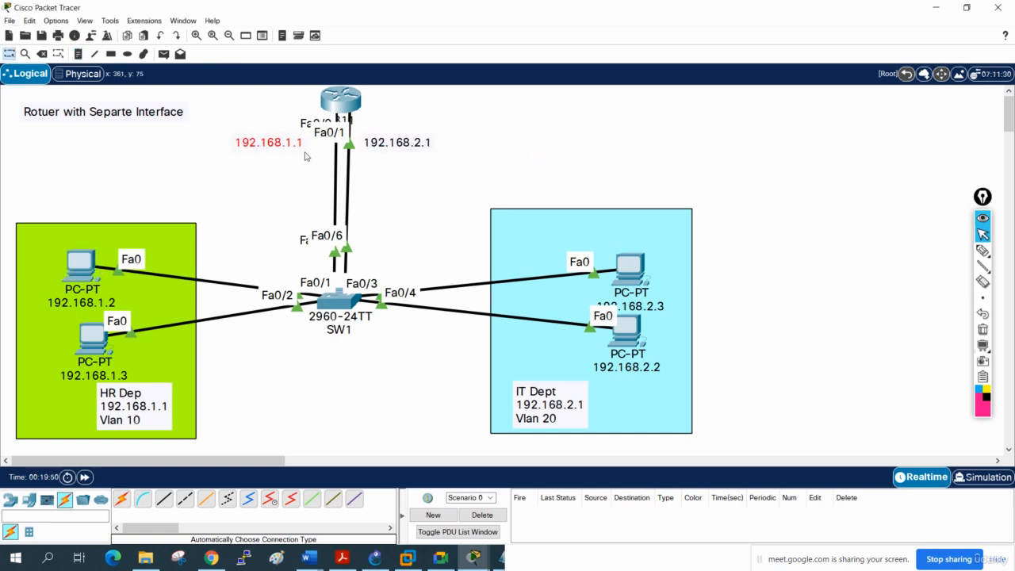
drag(400, 144, 394, 152)
click(243, 172)
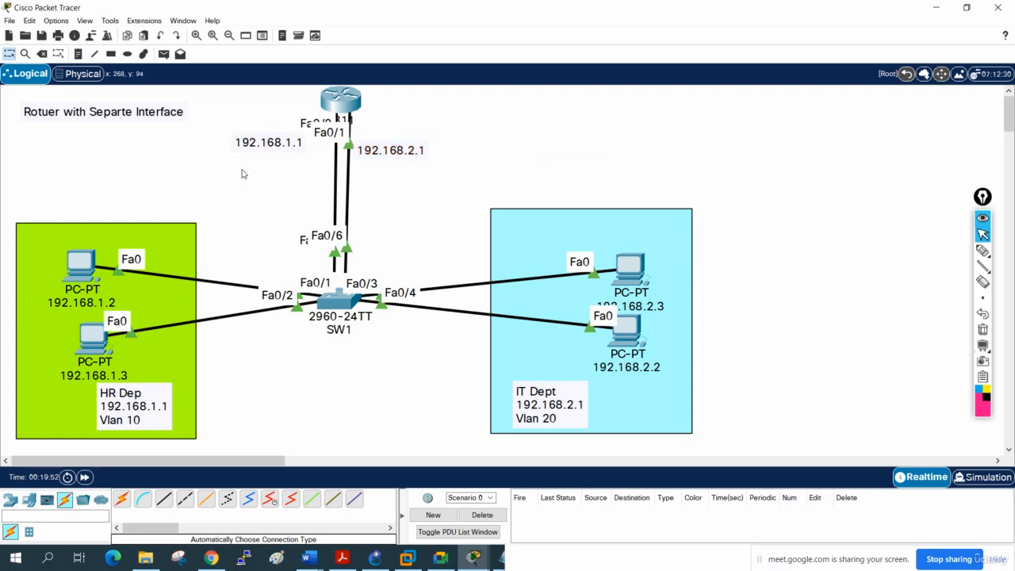
Label the two R1–SW1 links with the notes "Vlan 10" and "Vlan 20" just above the switch, and return to selection mode
click(77, 53)
click(292, 209)
text(Vlan 10)
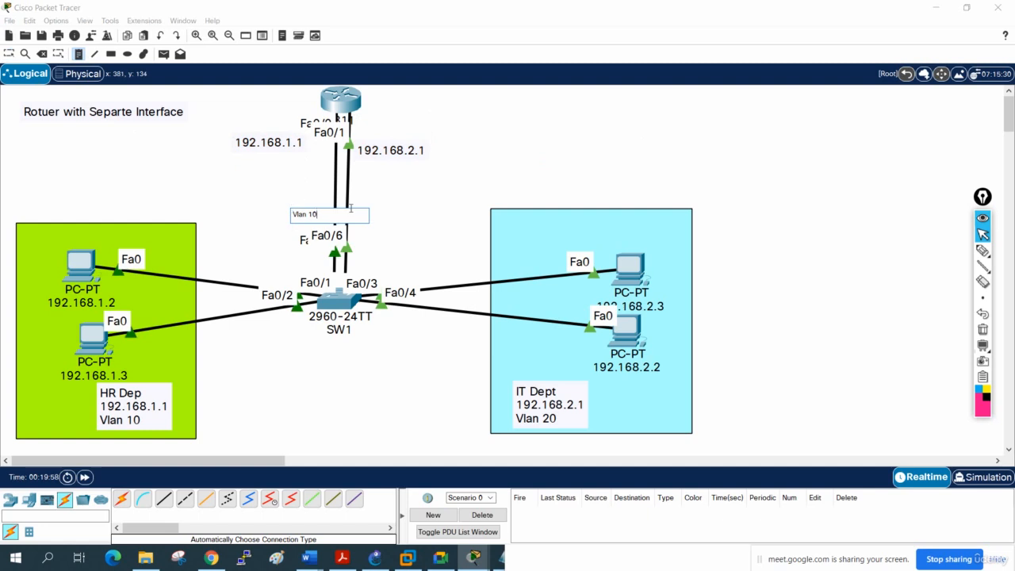
click(380, 214)
click(350, 214)
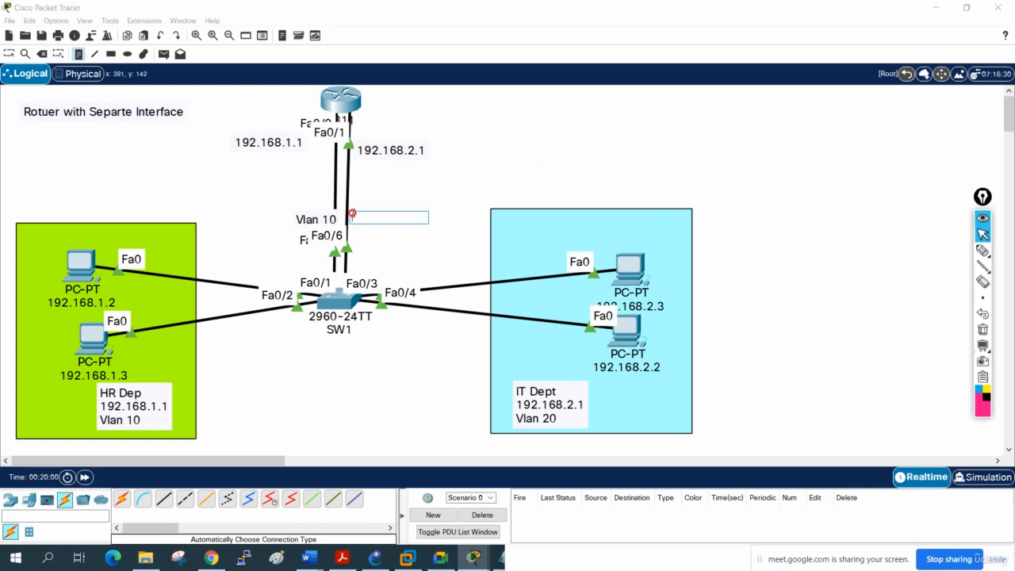
text(vlan 2)
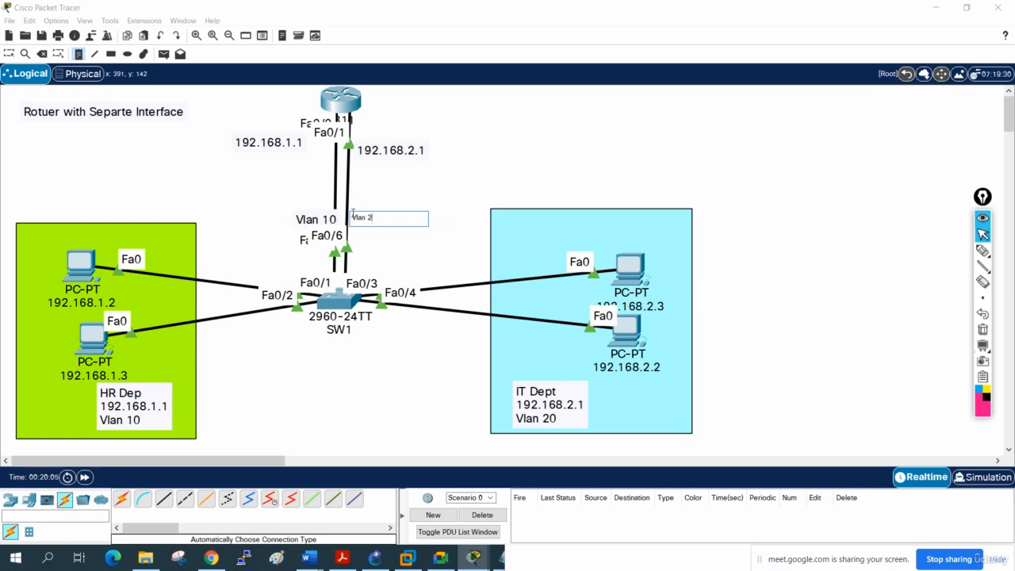
text(0)
click(803, 140)
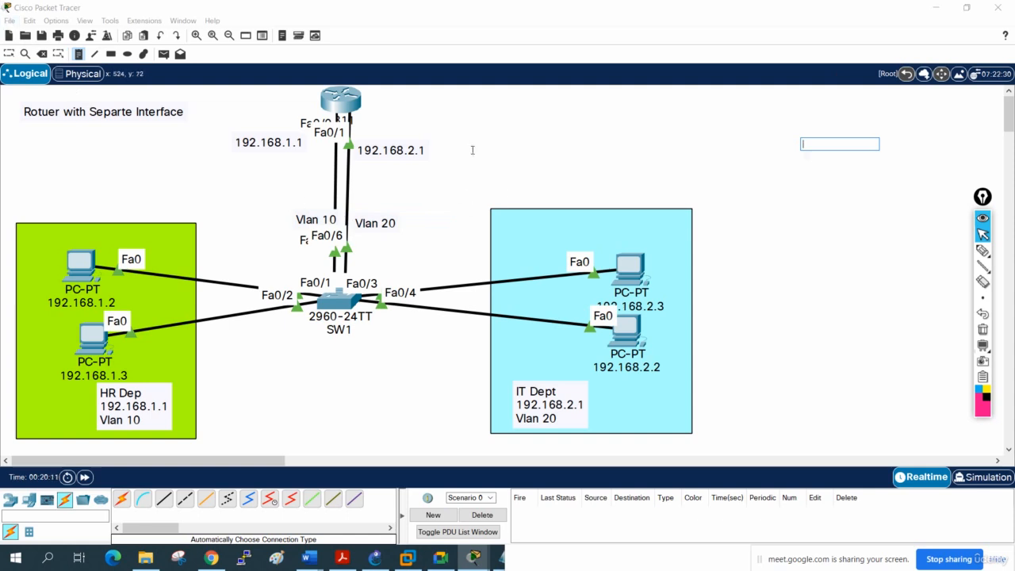
click(522, 171)
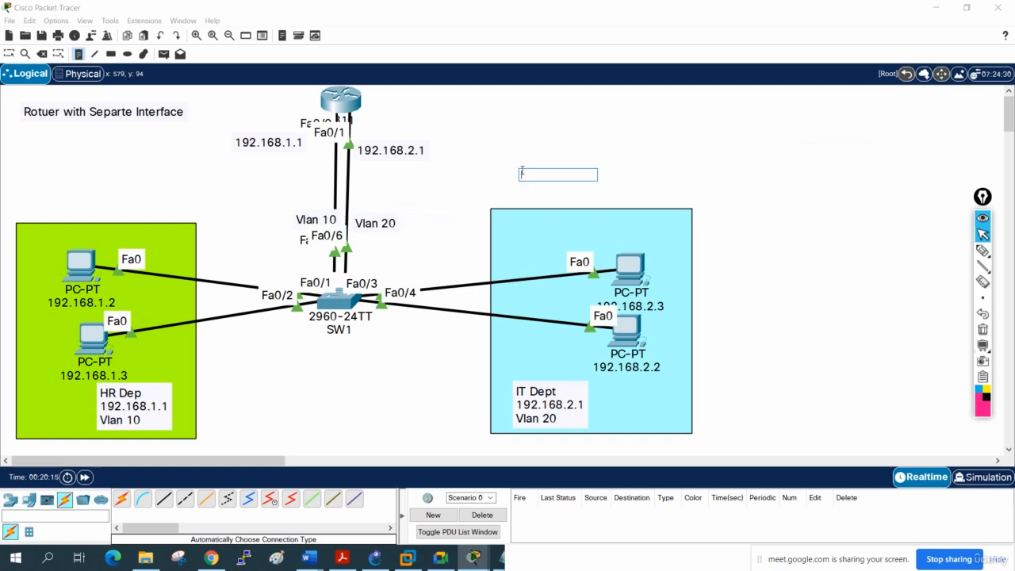
click(622, 148)
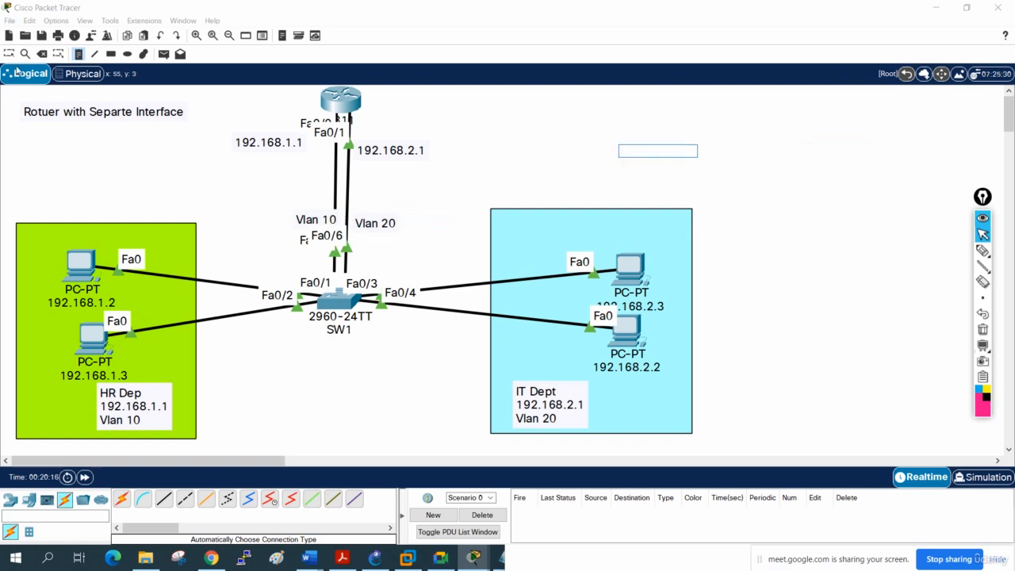
click(9, 55)
click(674, 171)
scroll(842, 205, down, 3)
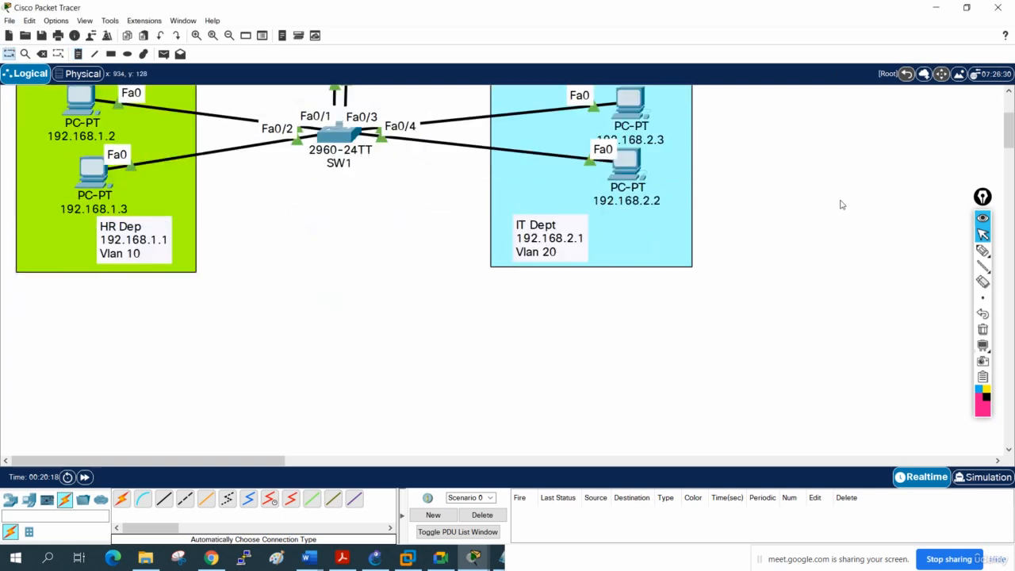
scroll(842, 204, up, 3)
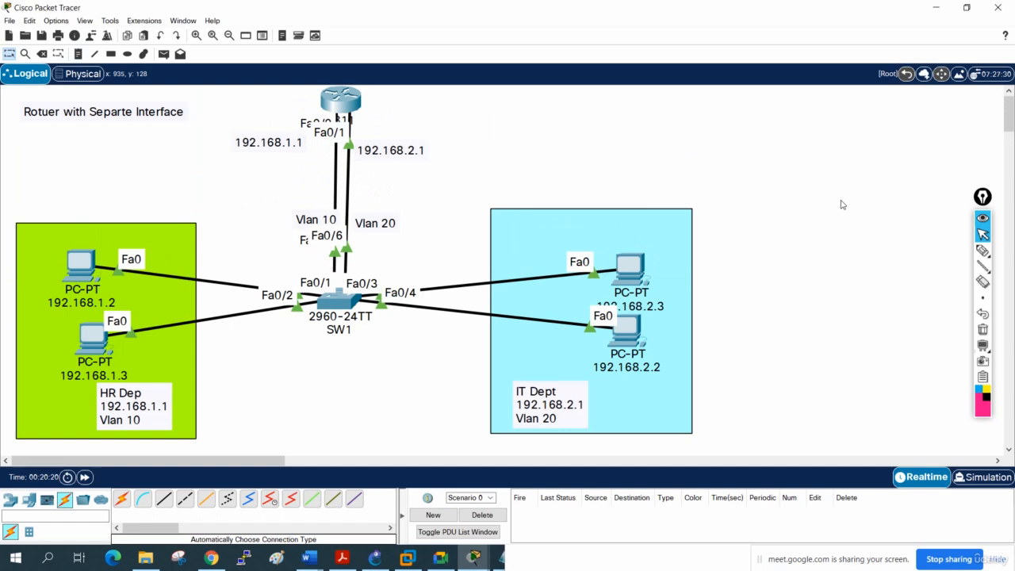